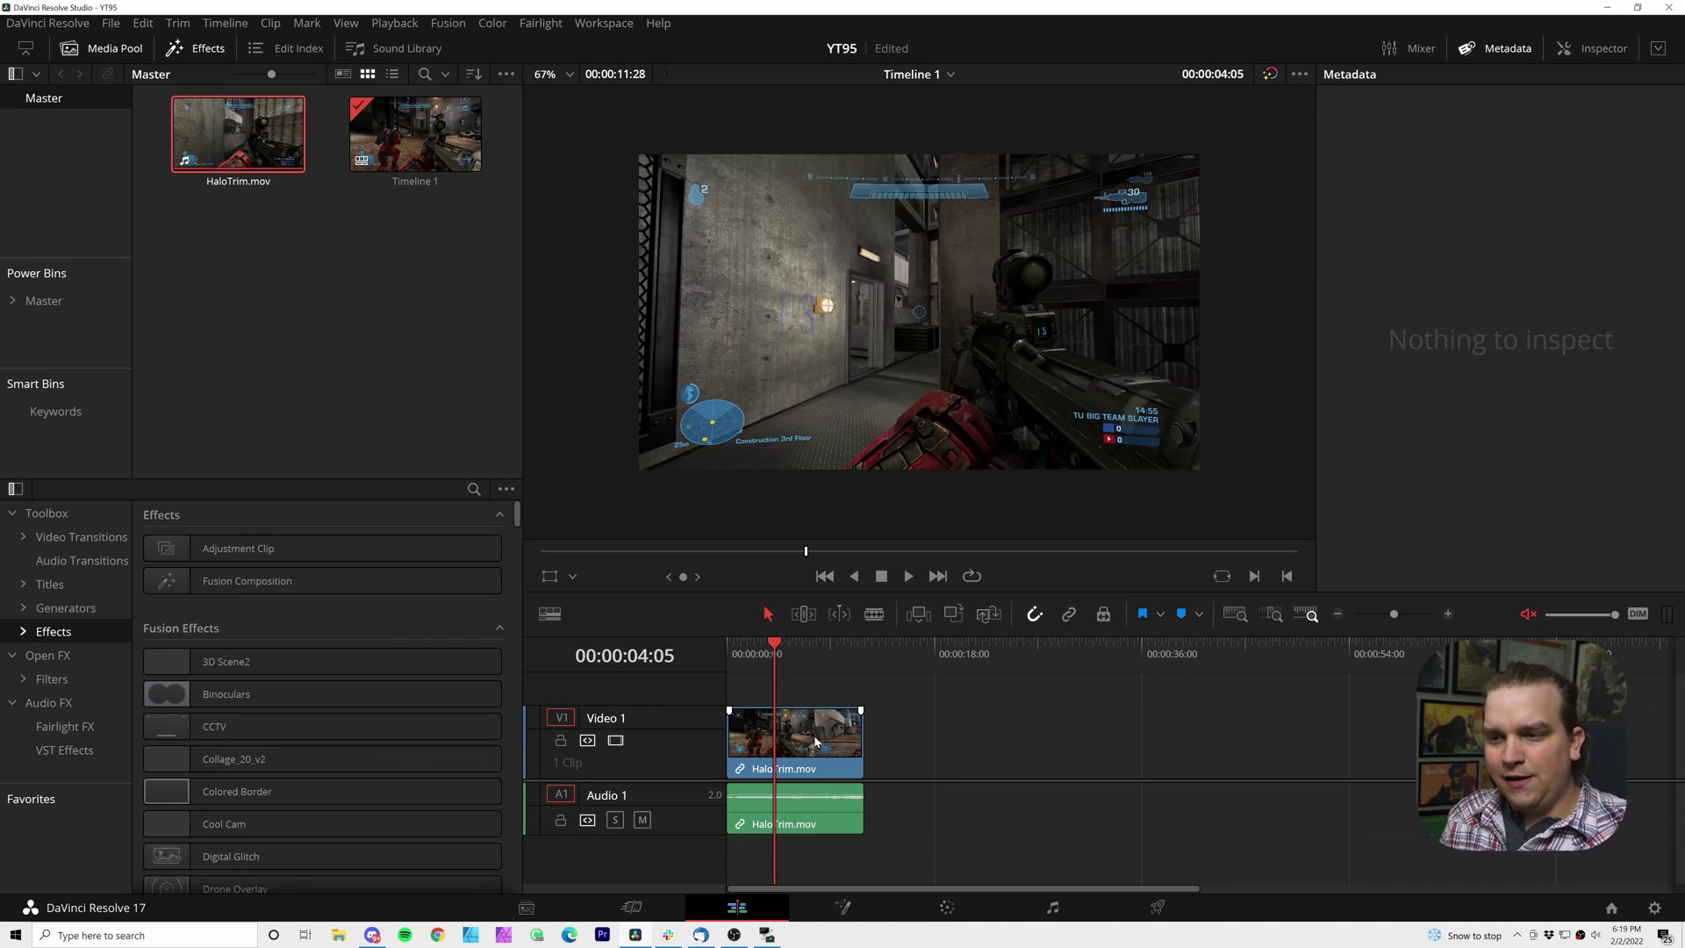
Step: Create Compound Clip 1 from the HaloTrim.mov clip on the timeline
right_click(816, 742)
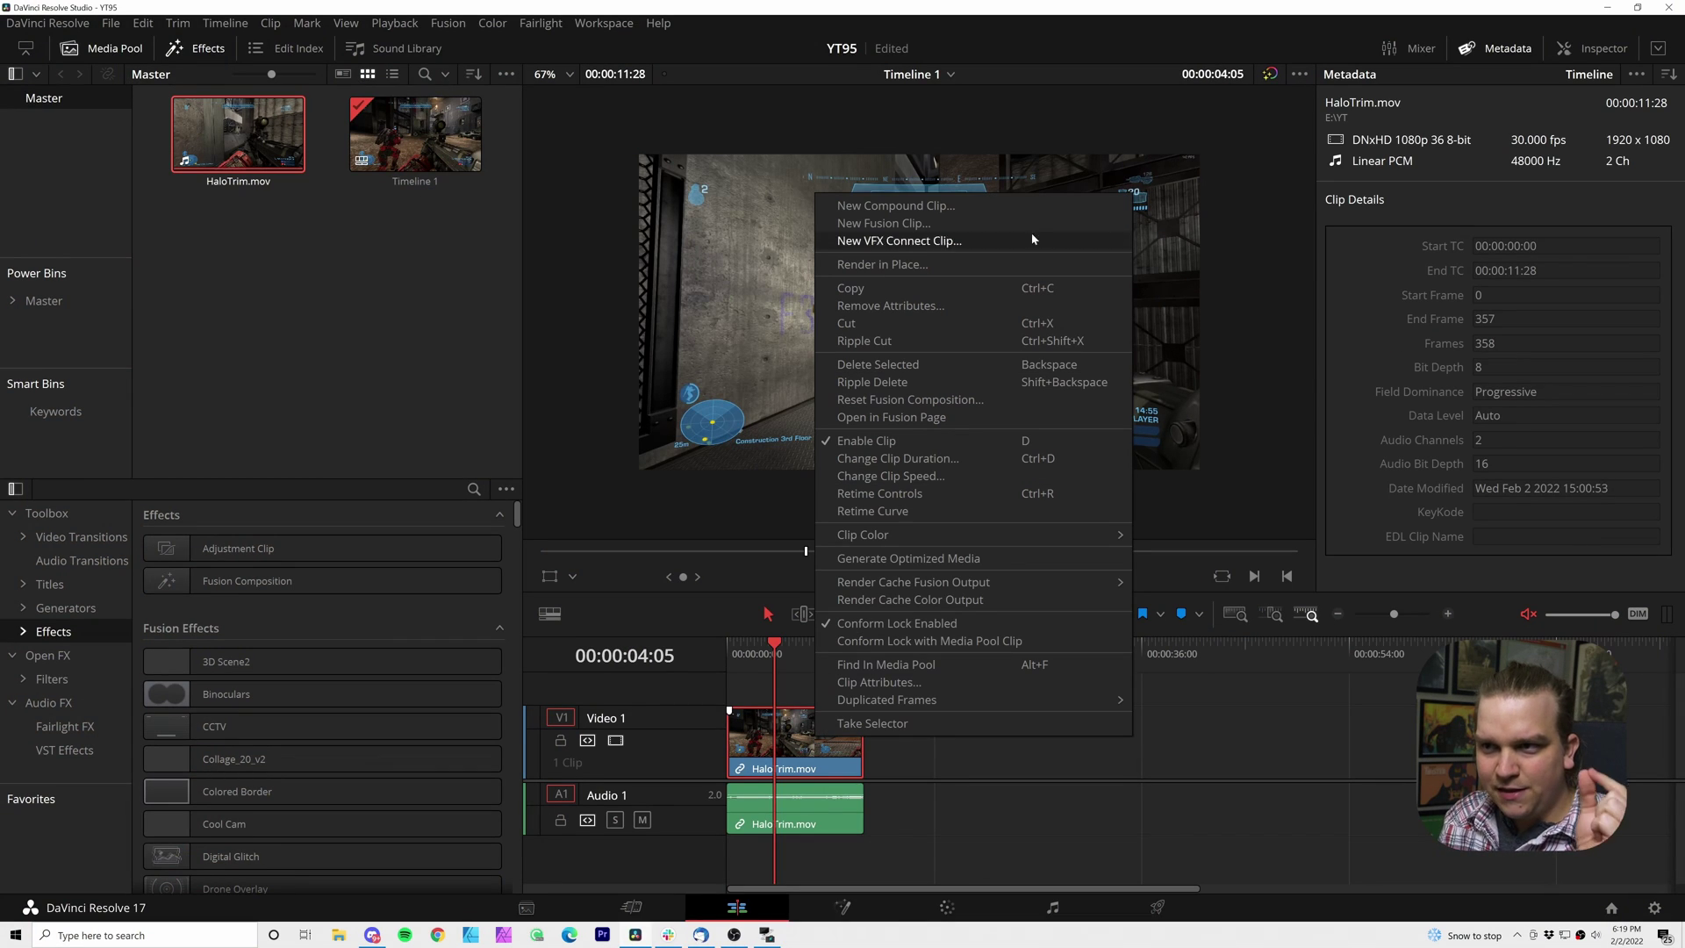
left_click(978, 205)
left_click(936, 511)
Step: Move the playhead to 00:00:05:07 and show Compound Clip 1's contents in the timeline
left_click_drag(771, 649, 797, 752)
right_click(796, 752)
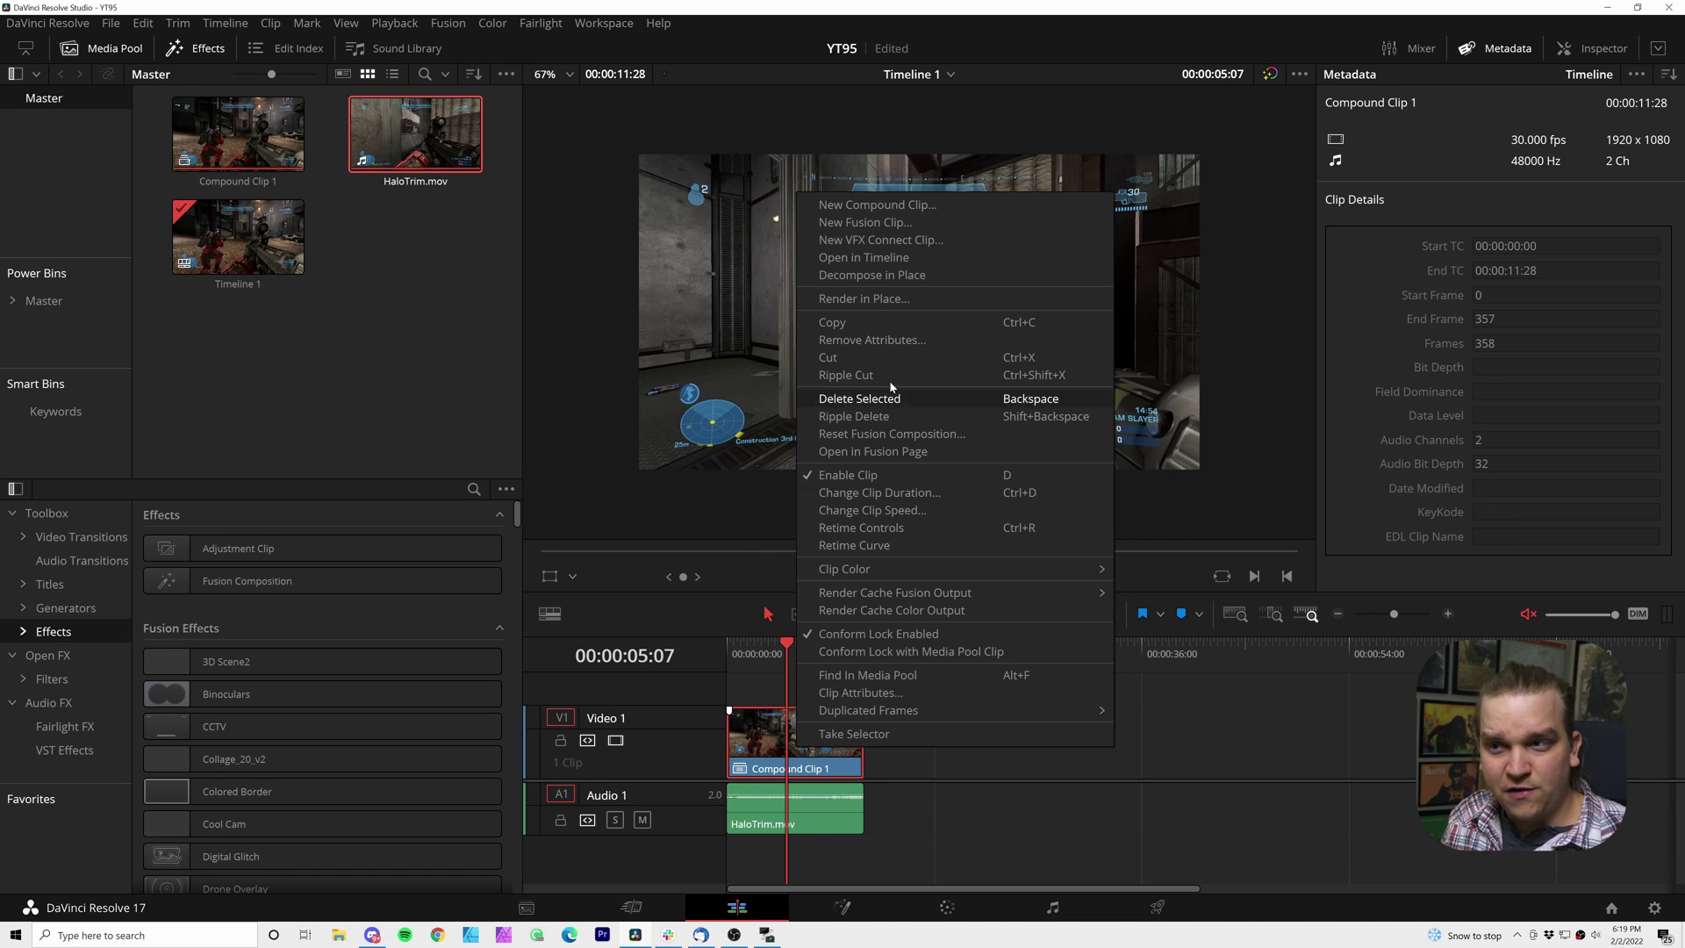
left_click(854, 257)
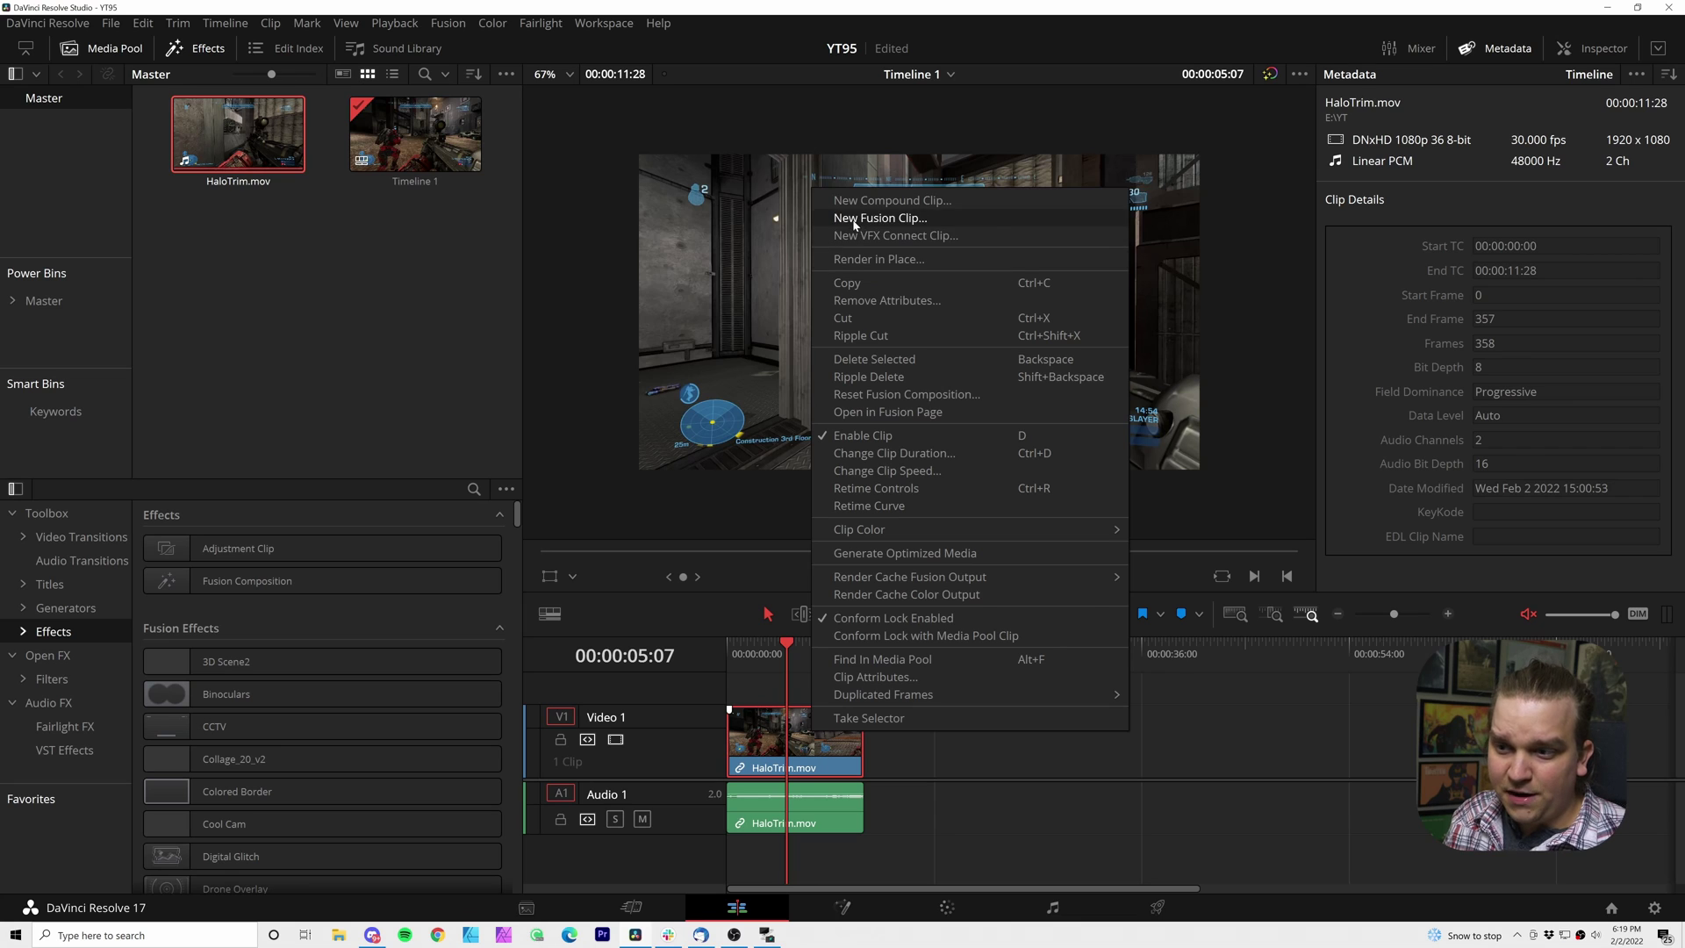
Step: Turn the clip into Fusion Clip 1 and show its contents in the timeline
left_click(854, 219)
right_click(819, 741)
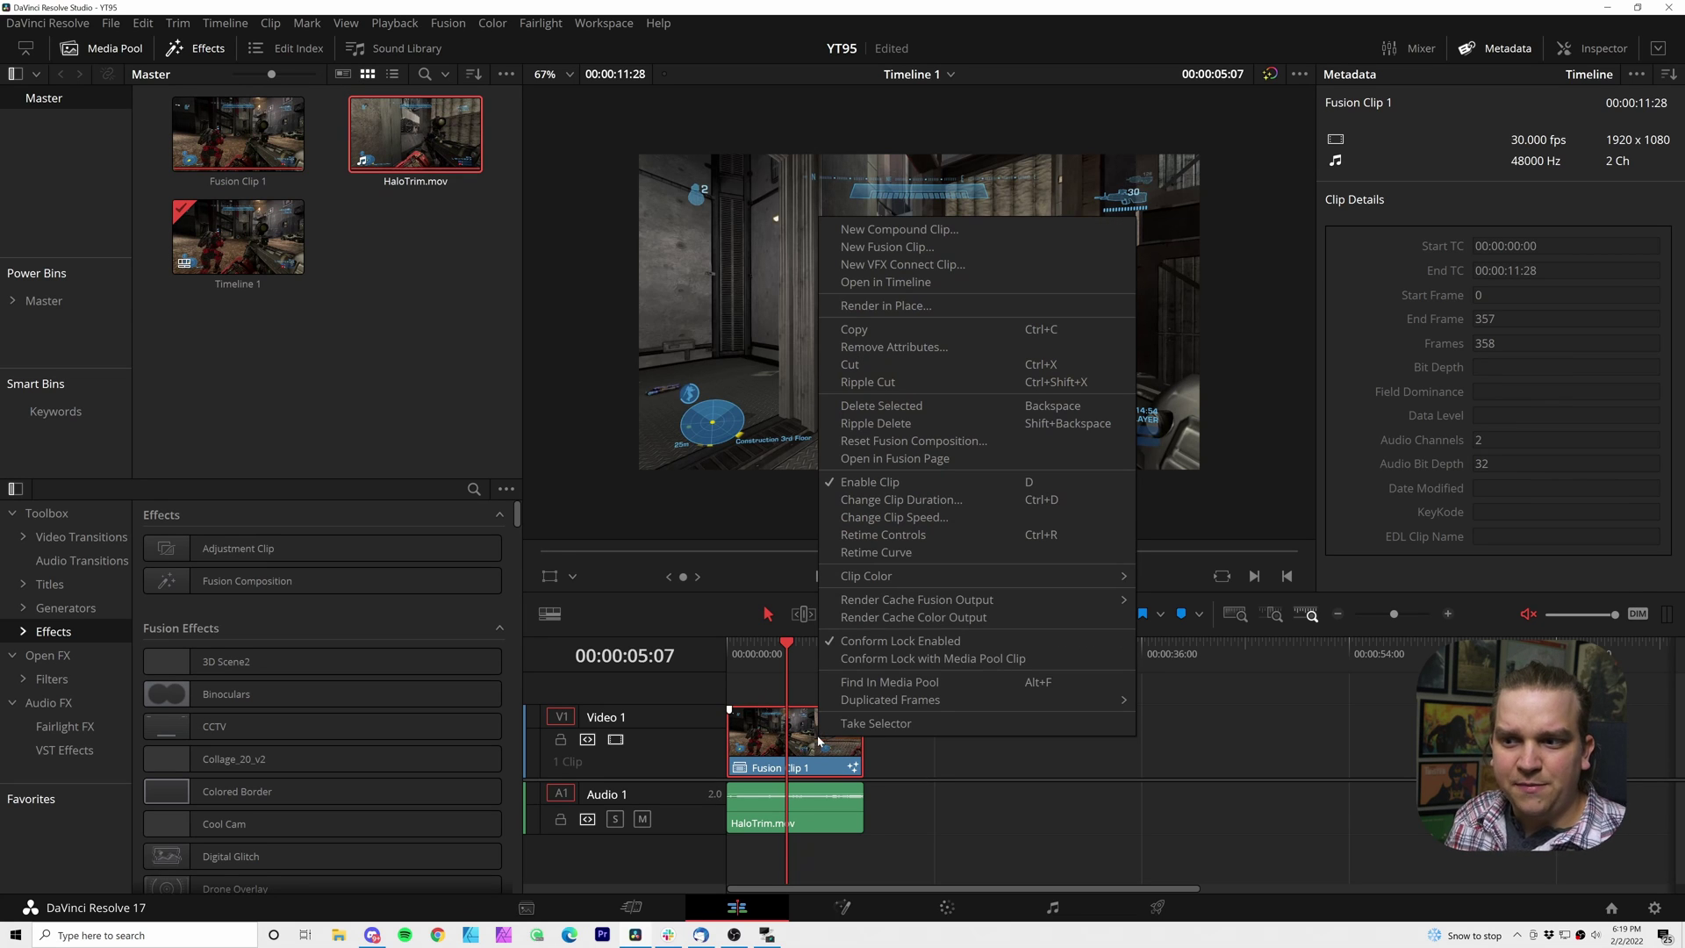
left_click(886, 281)
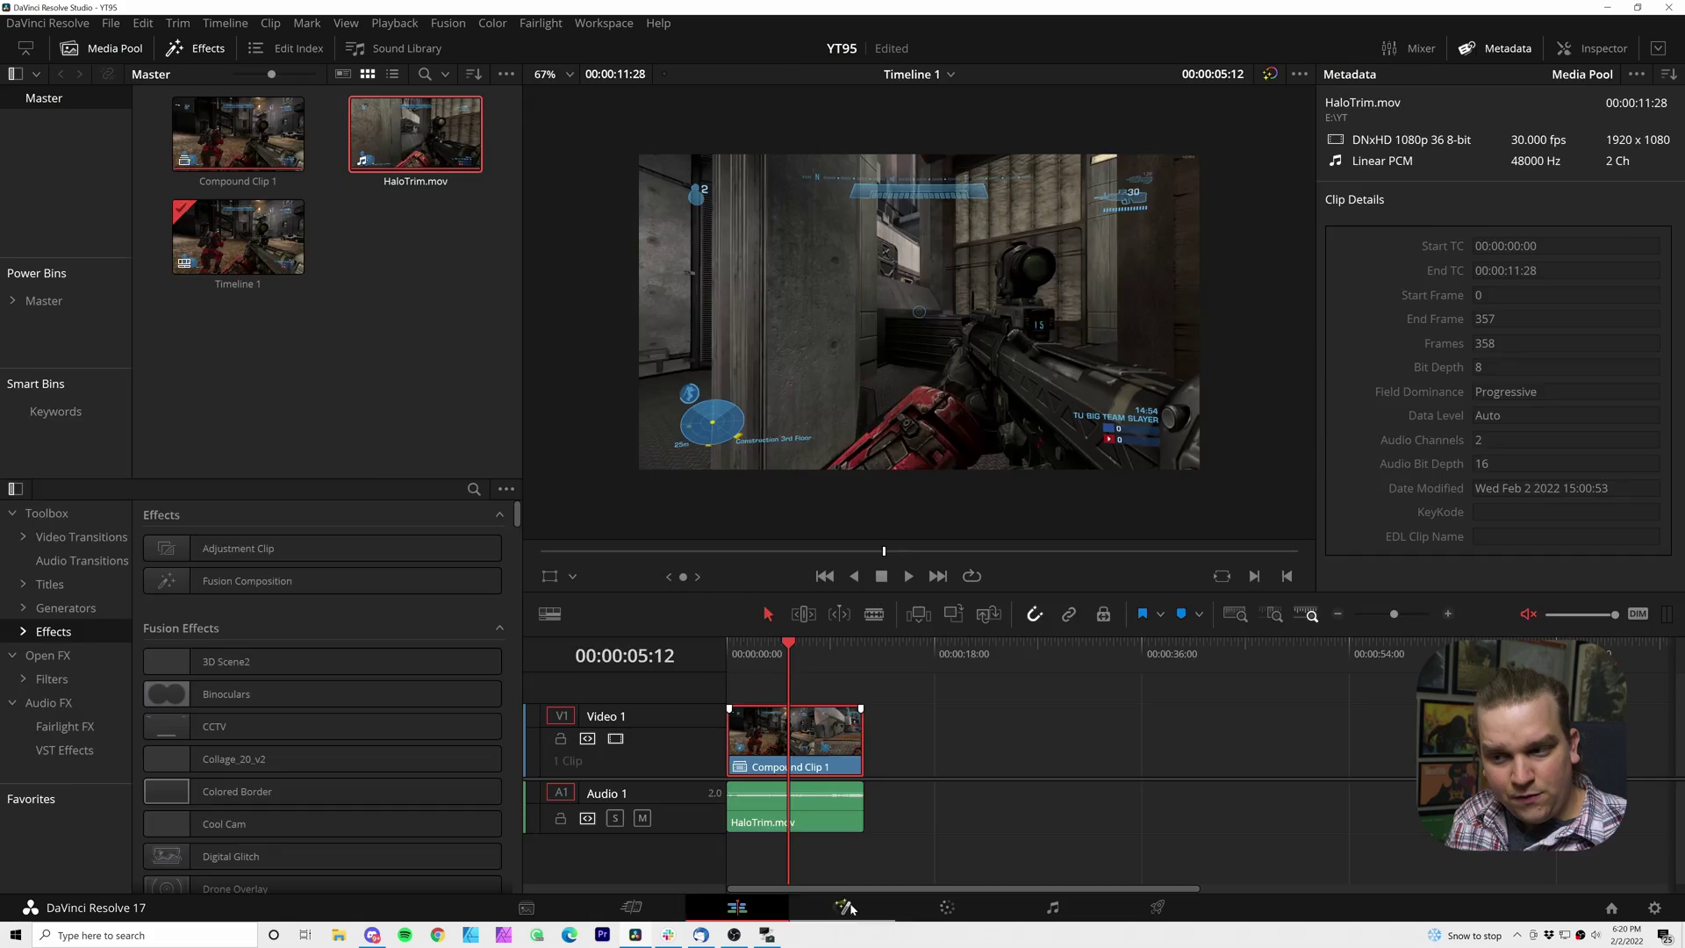
Step: Switch to the Fusion page to see the clip's node workspace
left_click(846, 907)
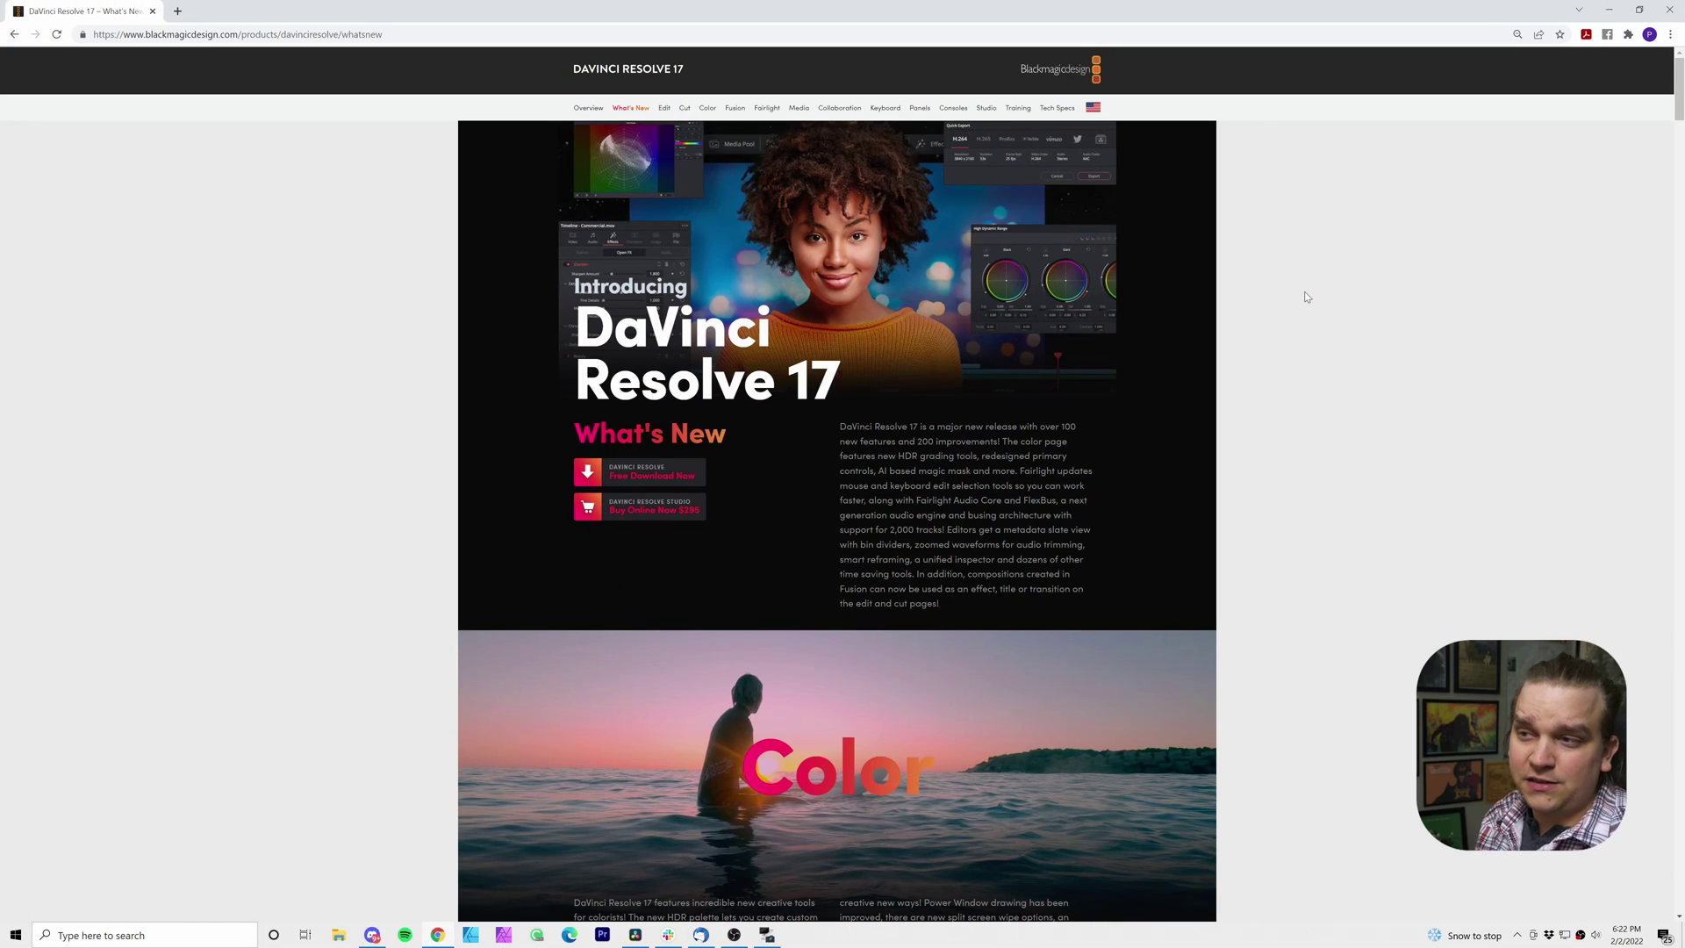
scroll(1308, 294, "down", 2)
scroll(1311, 295, "down", 9)
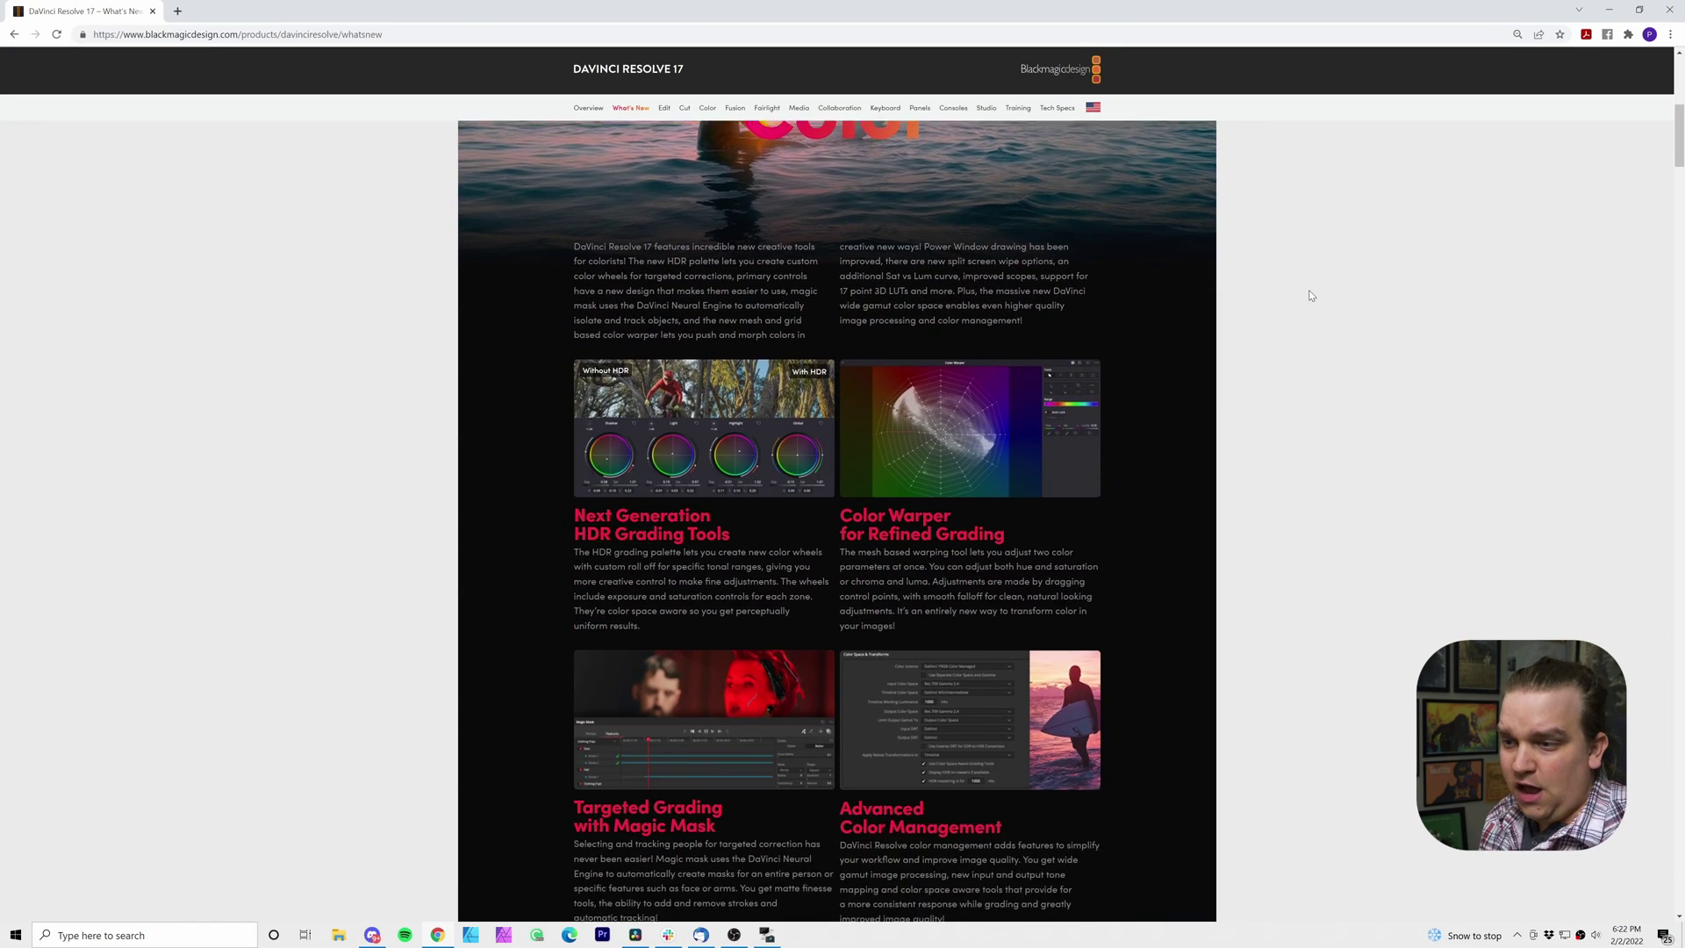
scroll(1311, 289, "down", 7)
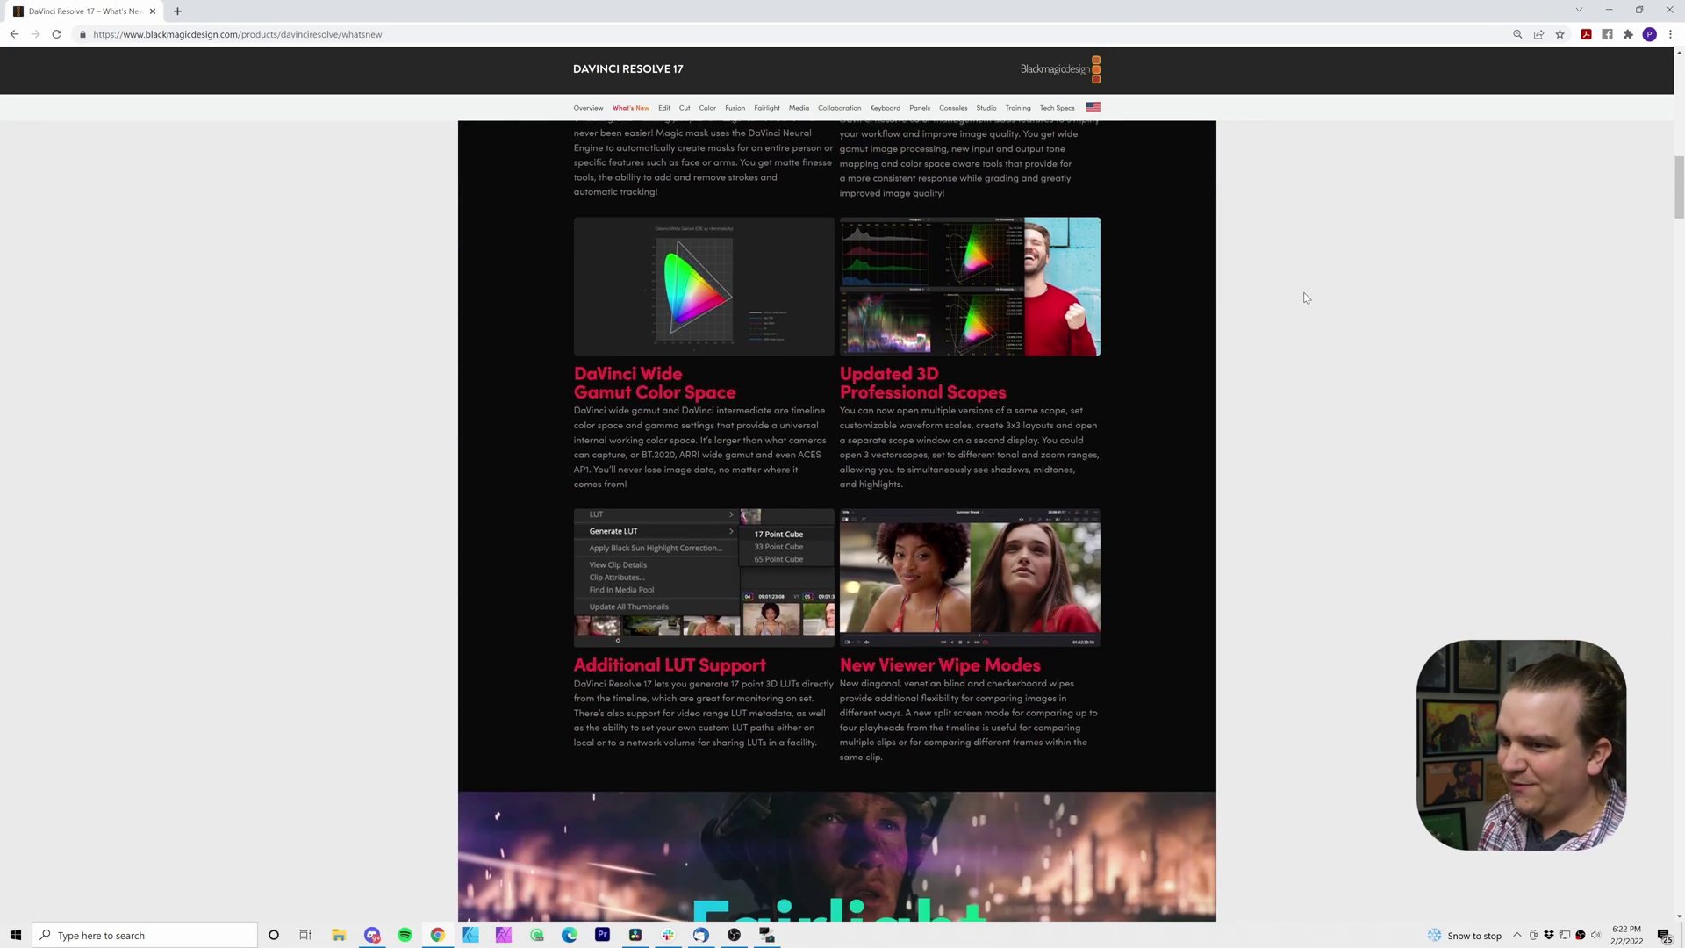
scroll(1314, 302, "down", 3)
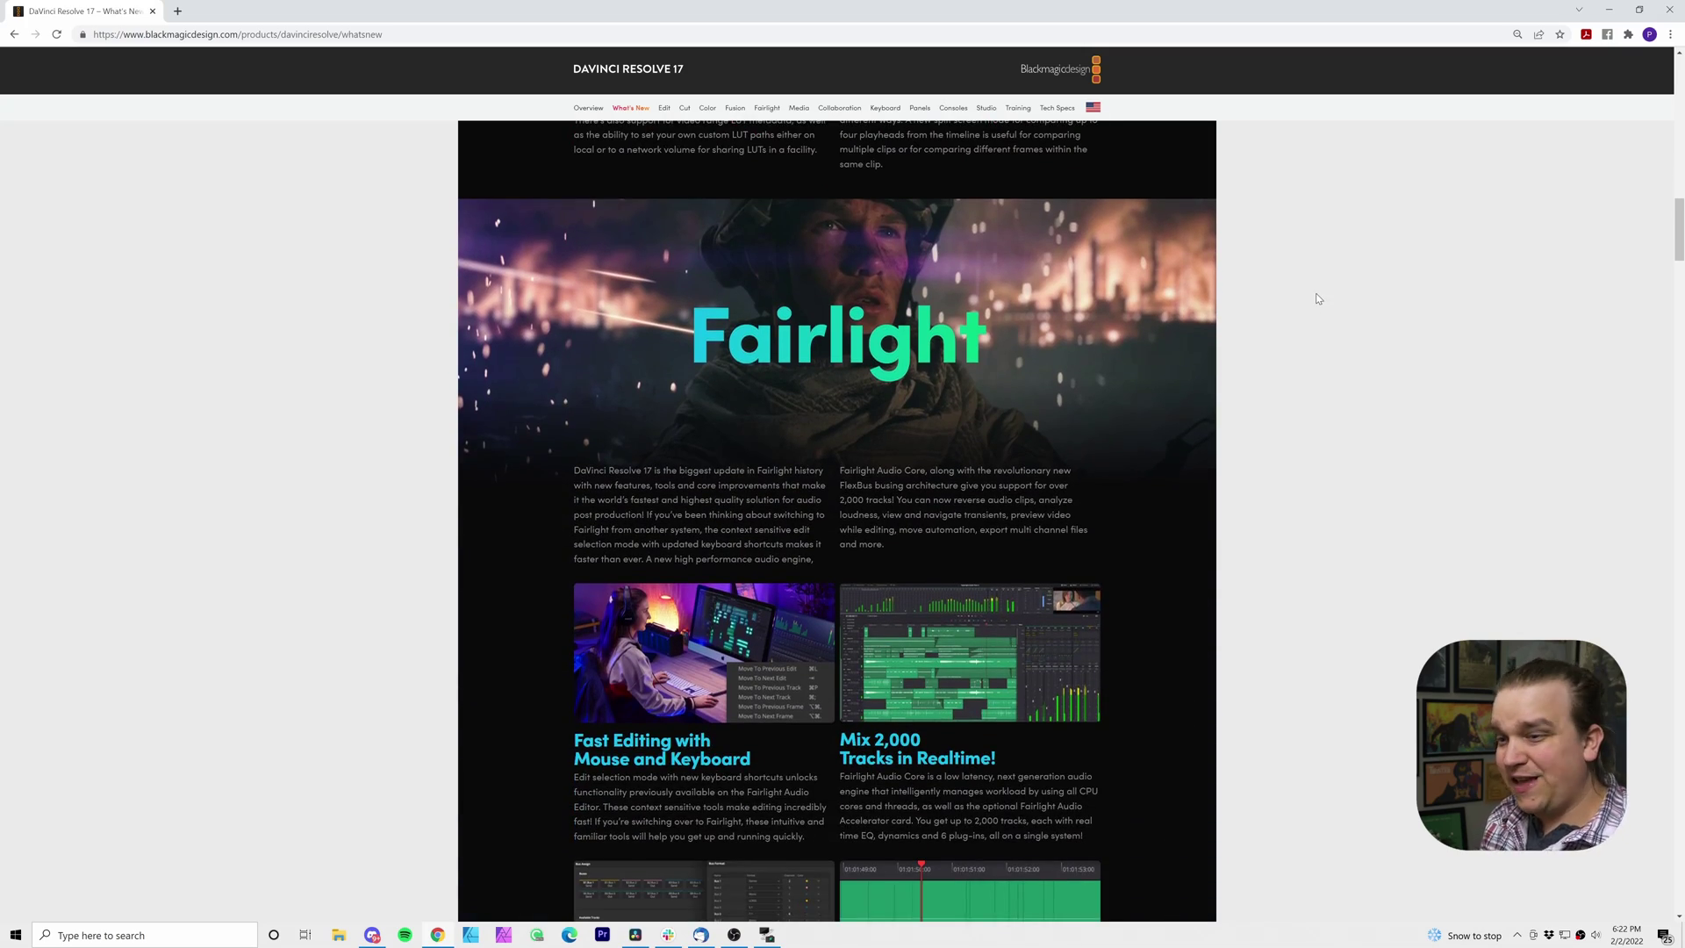
scroll(1316, 293, "down", 2)
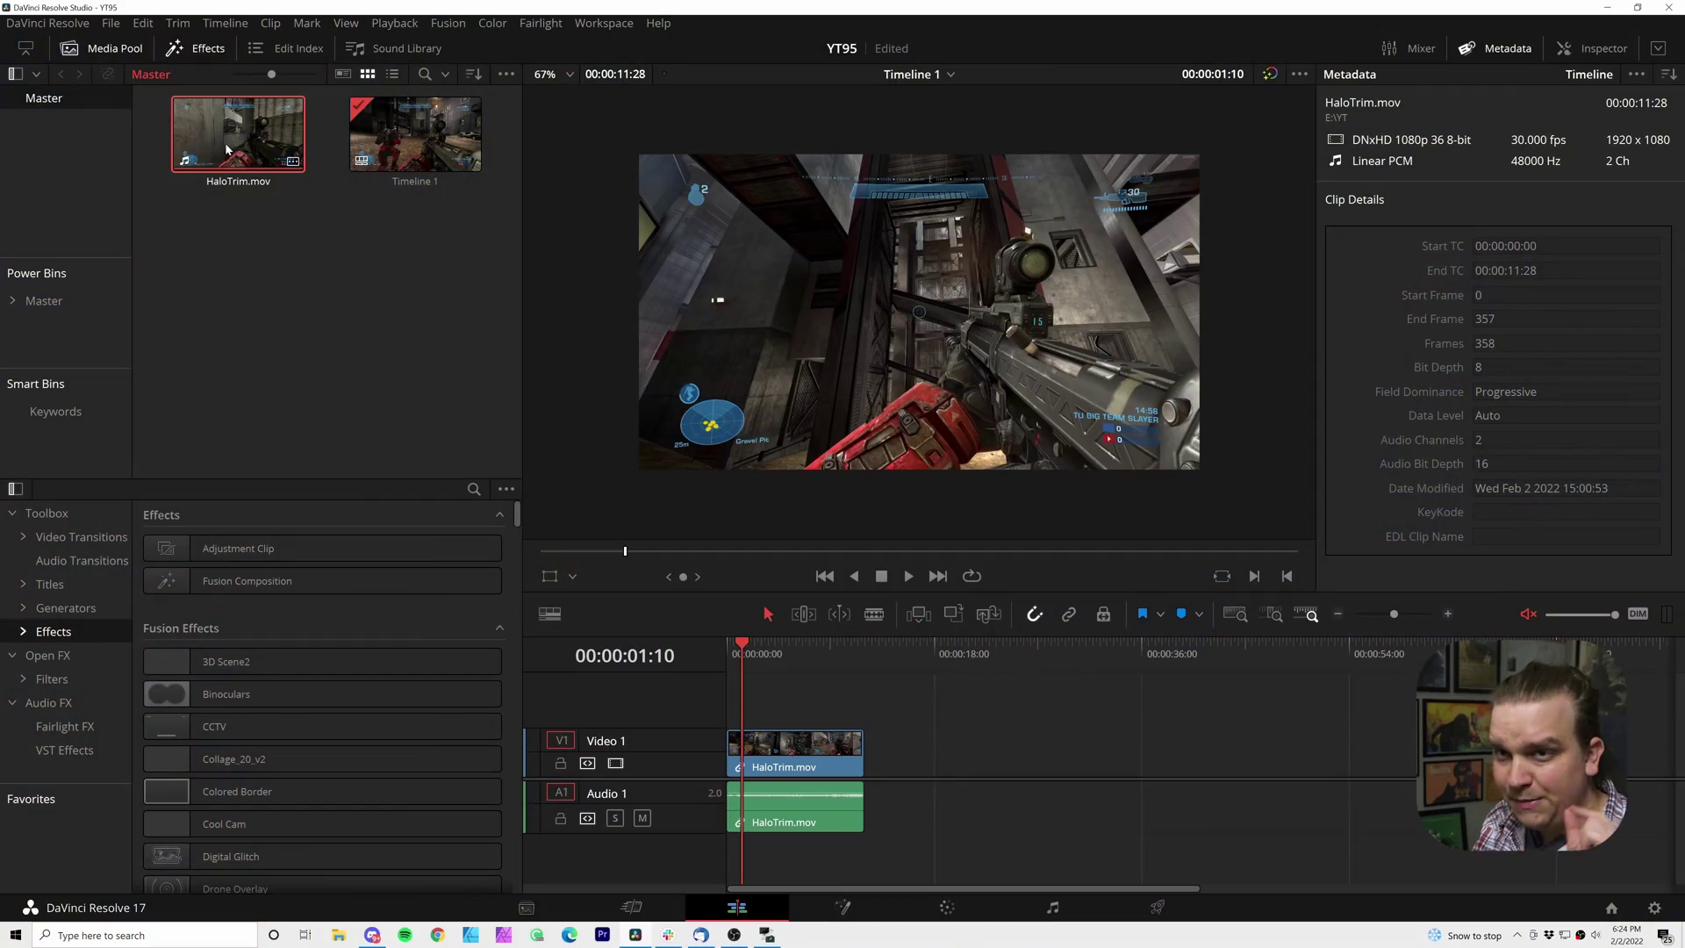
Step: Add a HaloTrim.mov copy on a new Video 2 track and compound the stacked clips into Compound Clip 1
left_click_drag(238, 133, 755, 702)
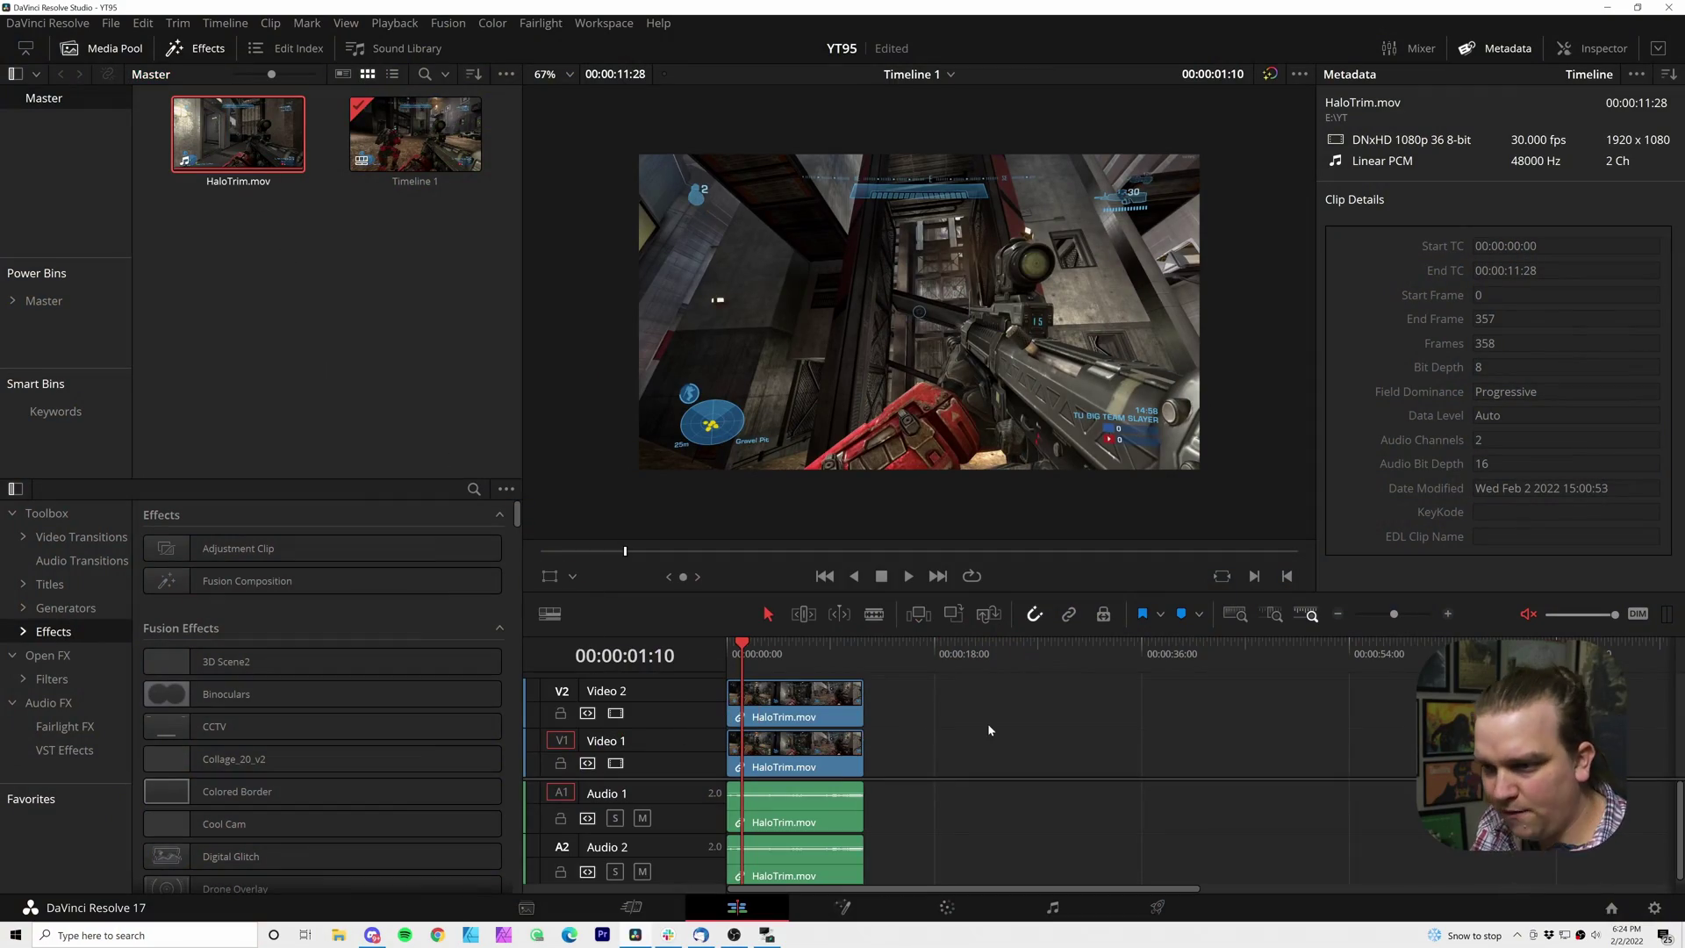
left_click(987, 723)
left_click_drag(953, 700, 797, 760)
right_click(796, 759)
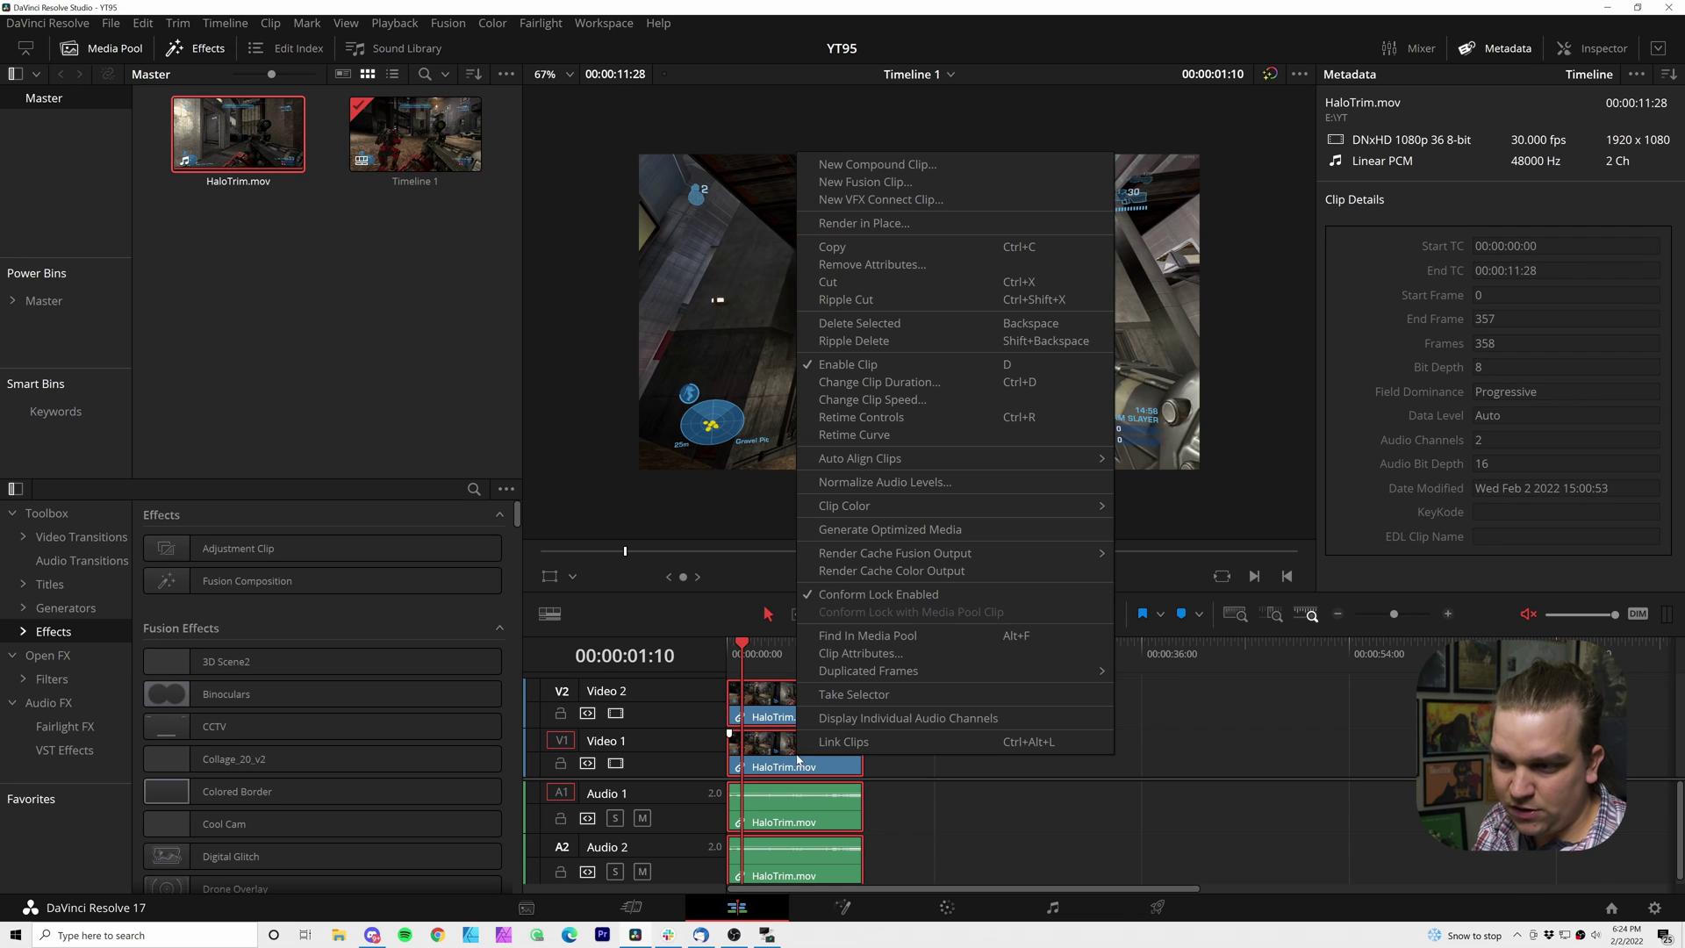
left_click(877, 164)
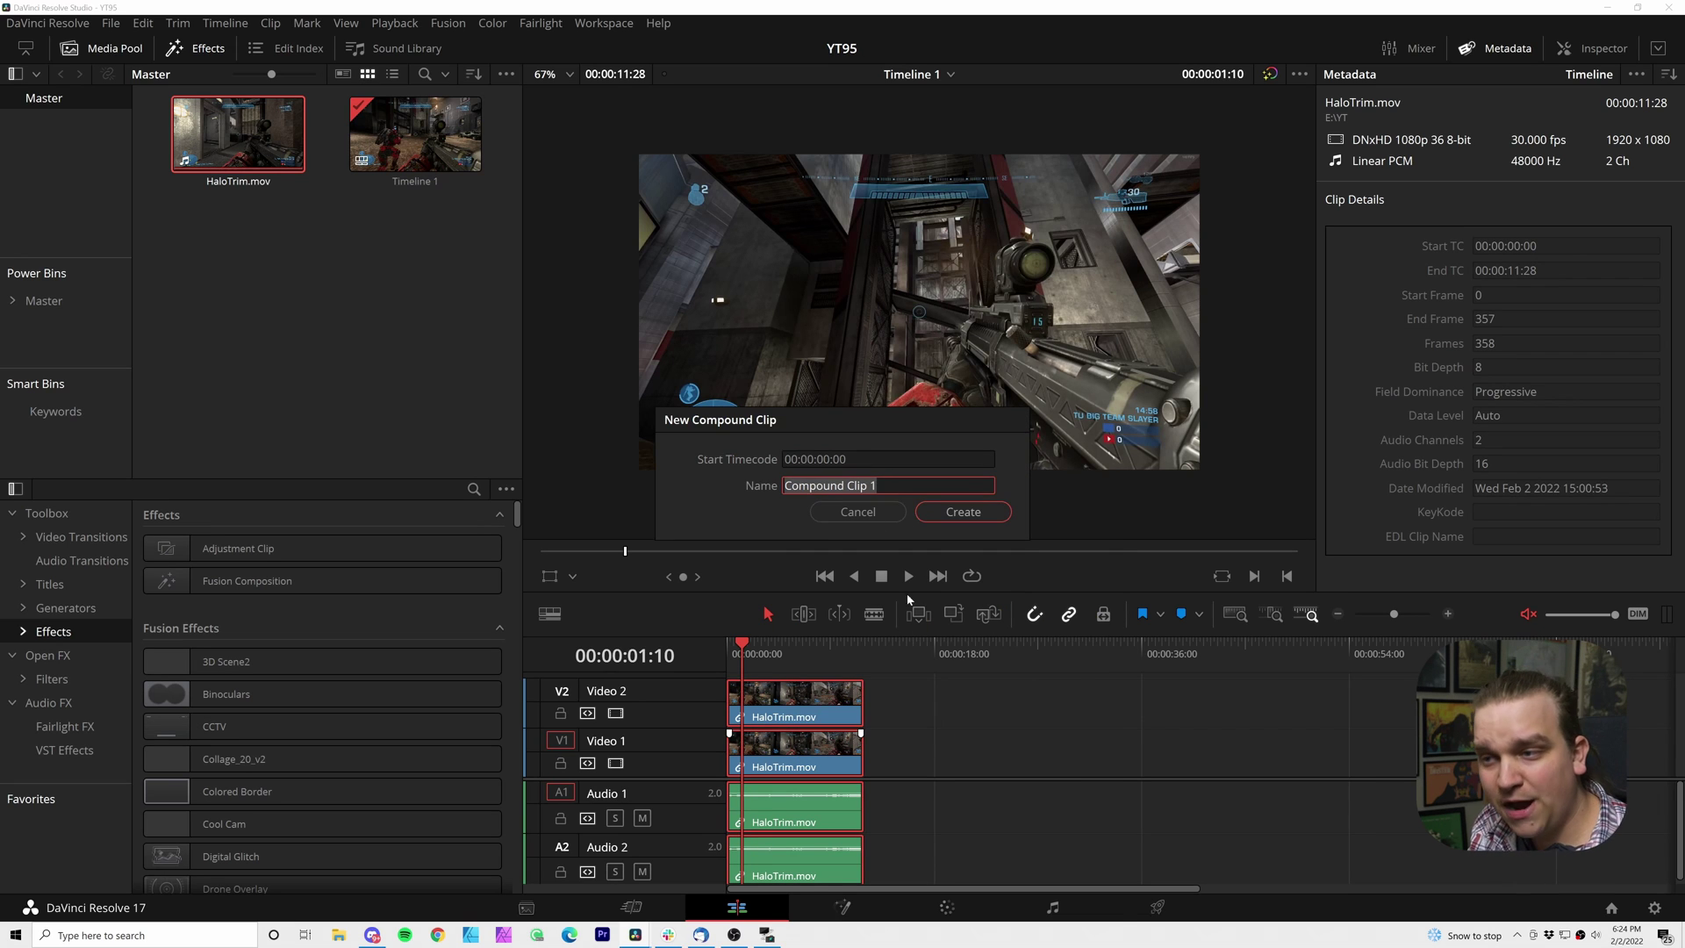
key("Return")
Step: Scrub the playhead to 00:00:03:08 and open the compound clip on the Fusion page
left_click(775, 654)
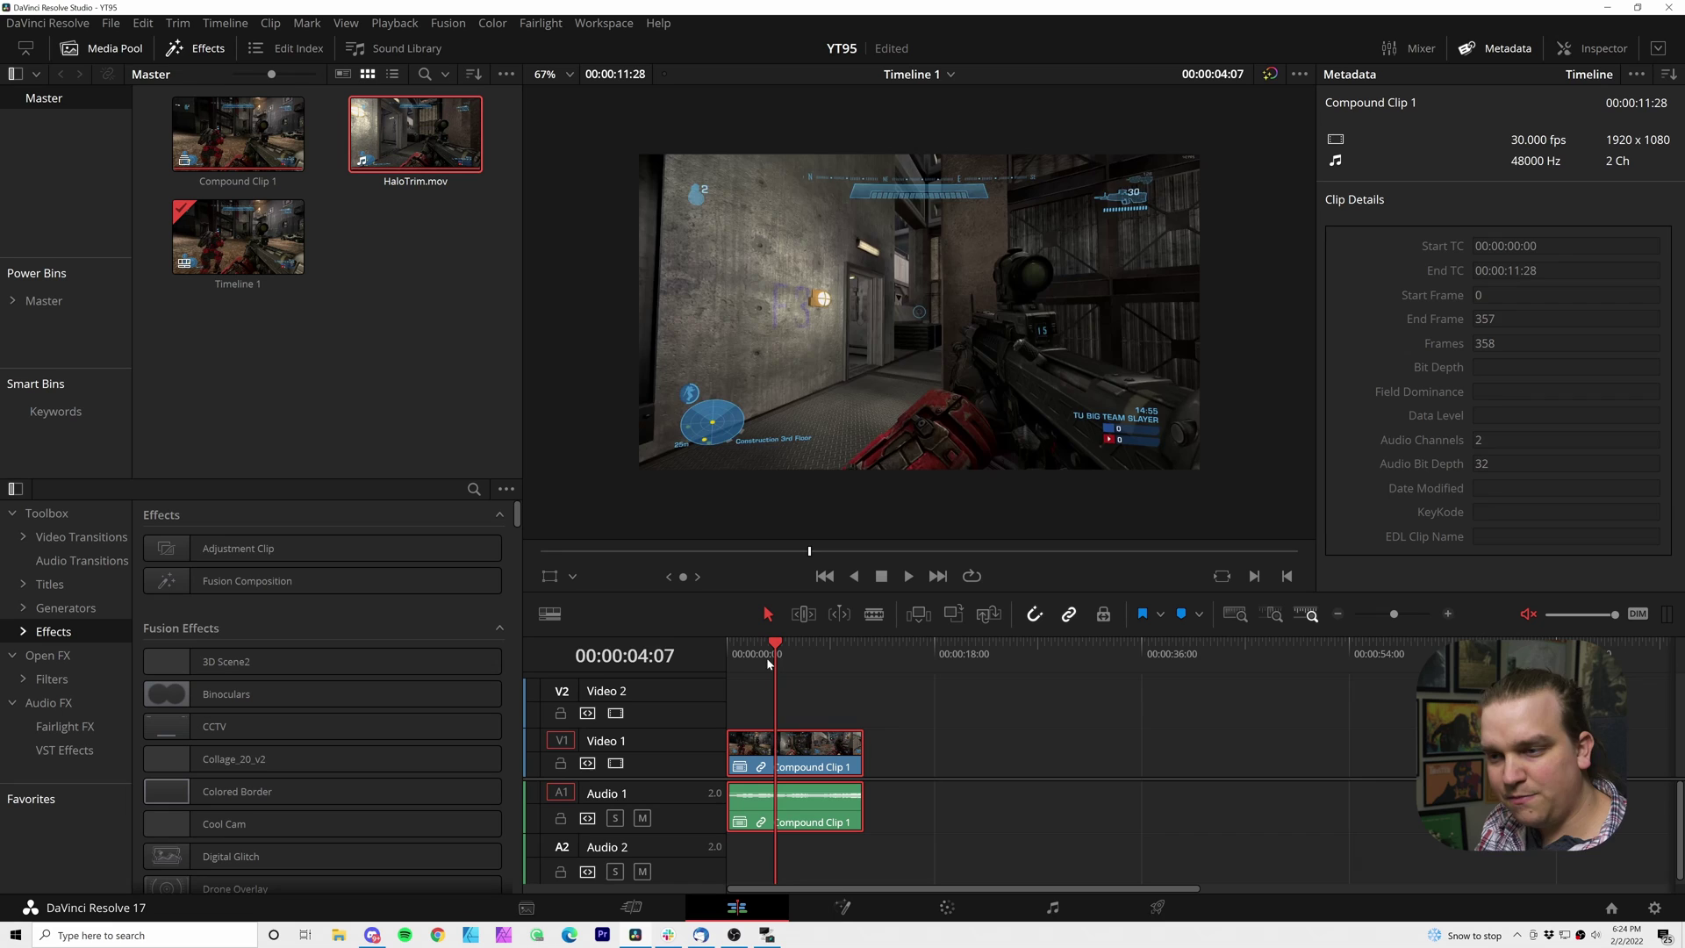
left_click_drag(767, 663, 764, 657)
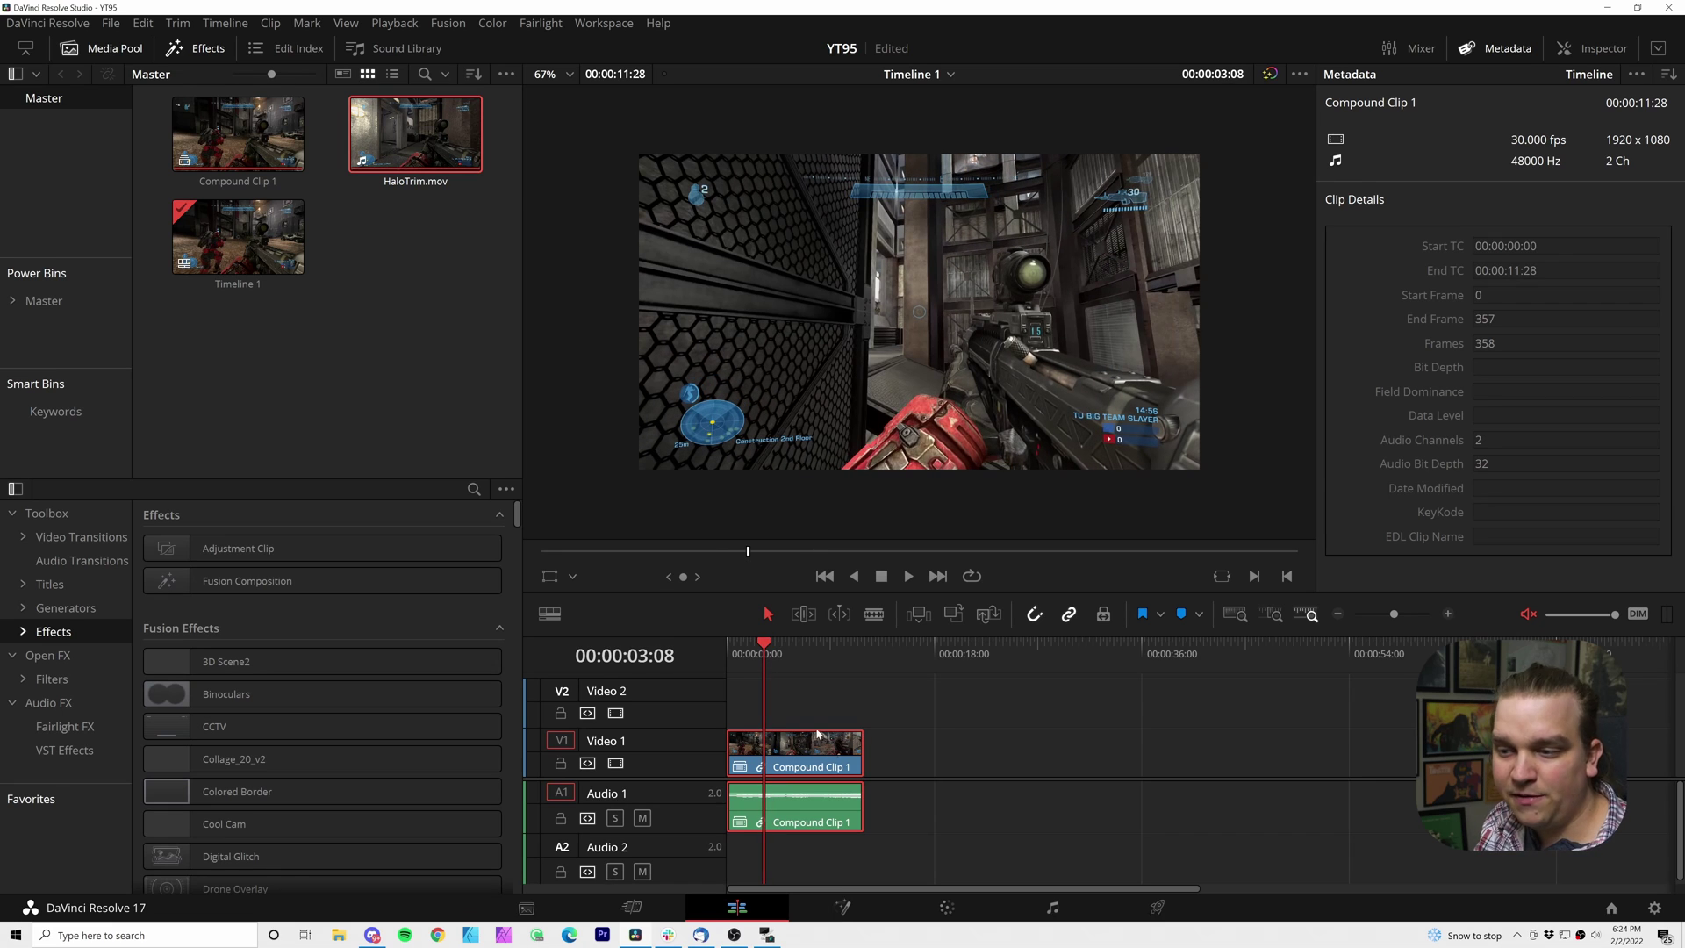
left_click(845, 908)
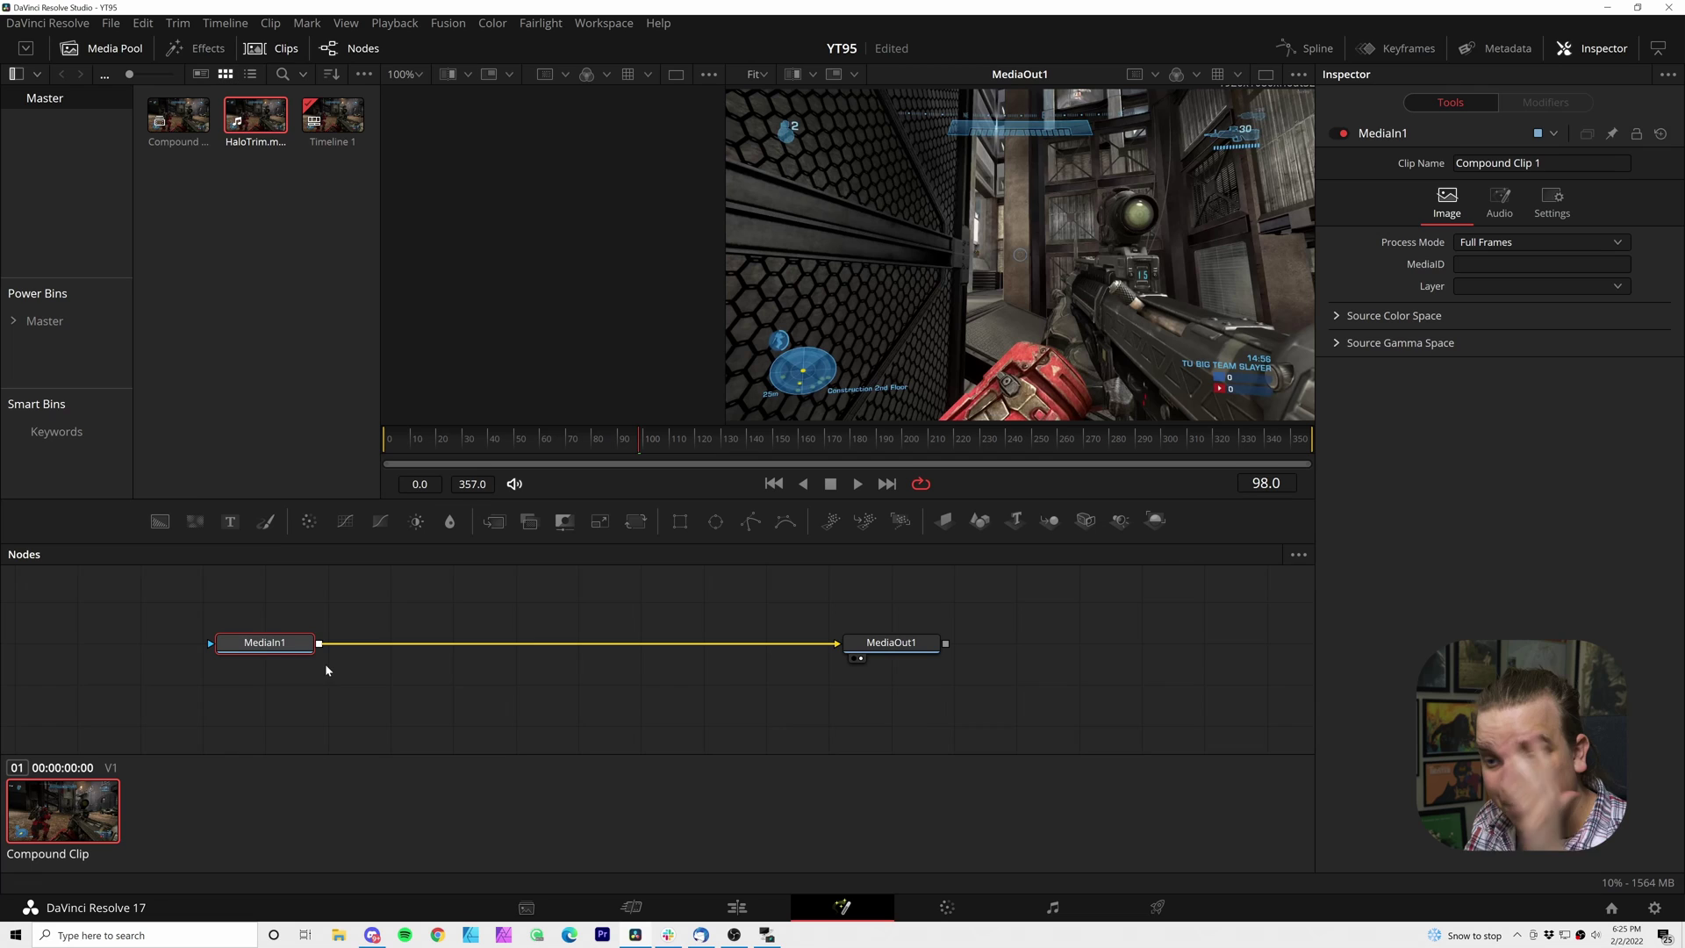
Step: Back on the Edit page, combine both stacked HaloTrim clips into Fusion Clip 1
left_click(737, 907)
left_click_drag(948, 712, 797, 766)
right_click(797, 765)
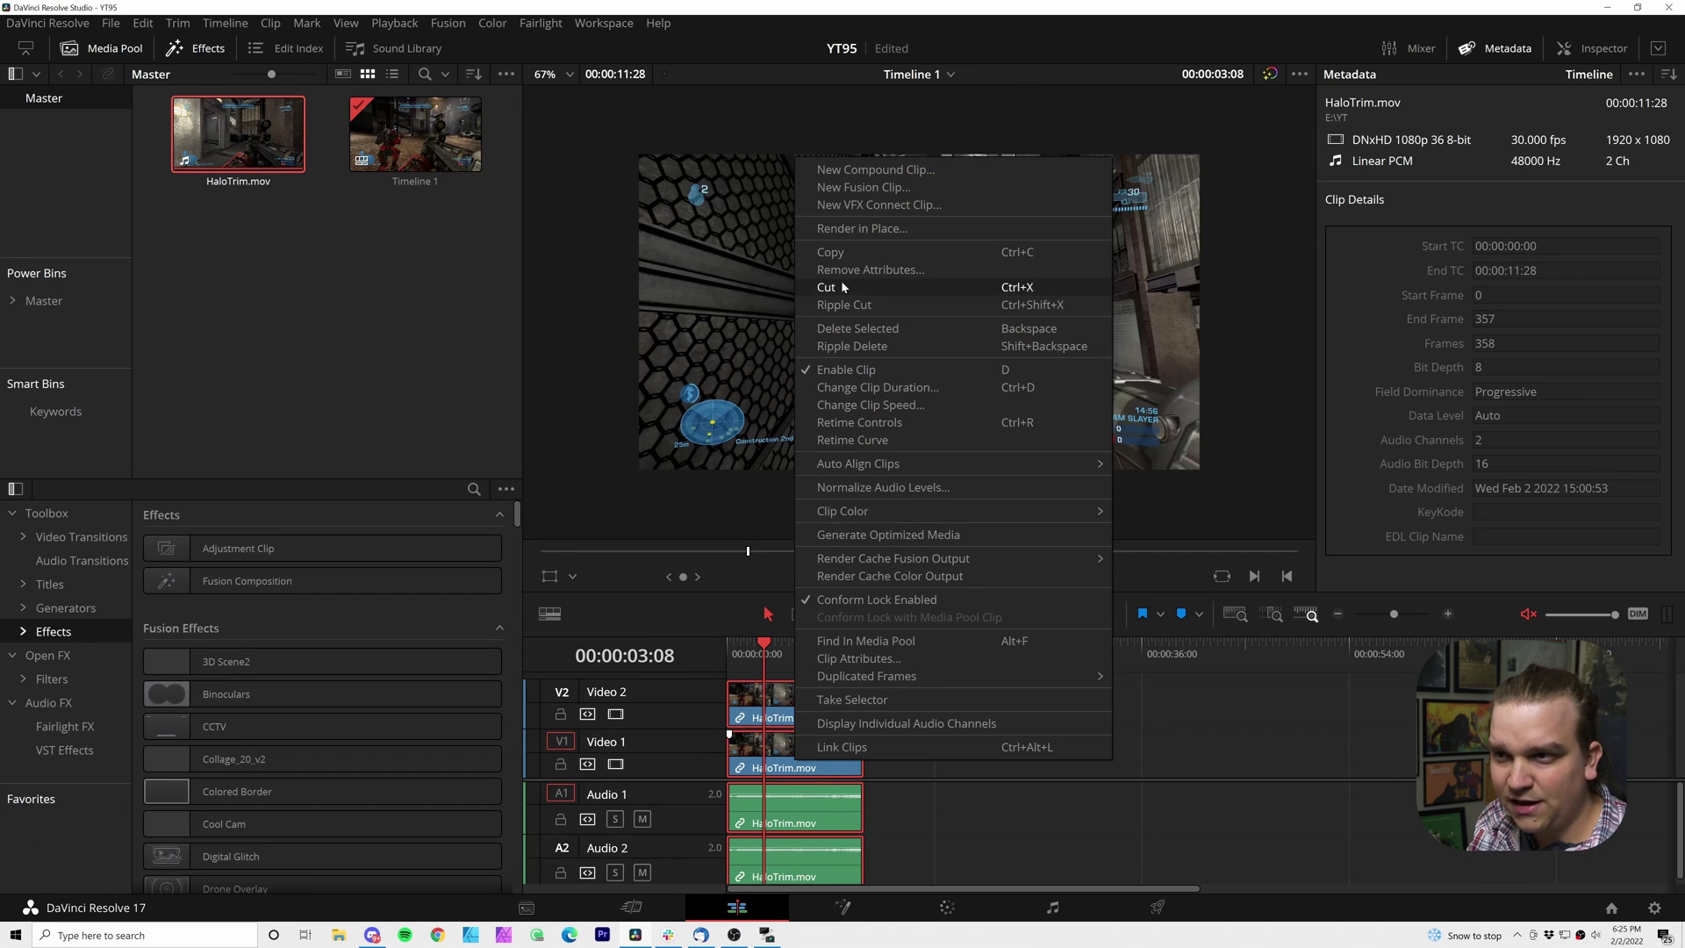
left_click(855, 193)
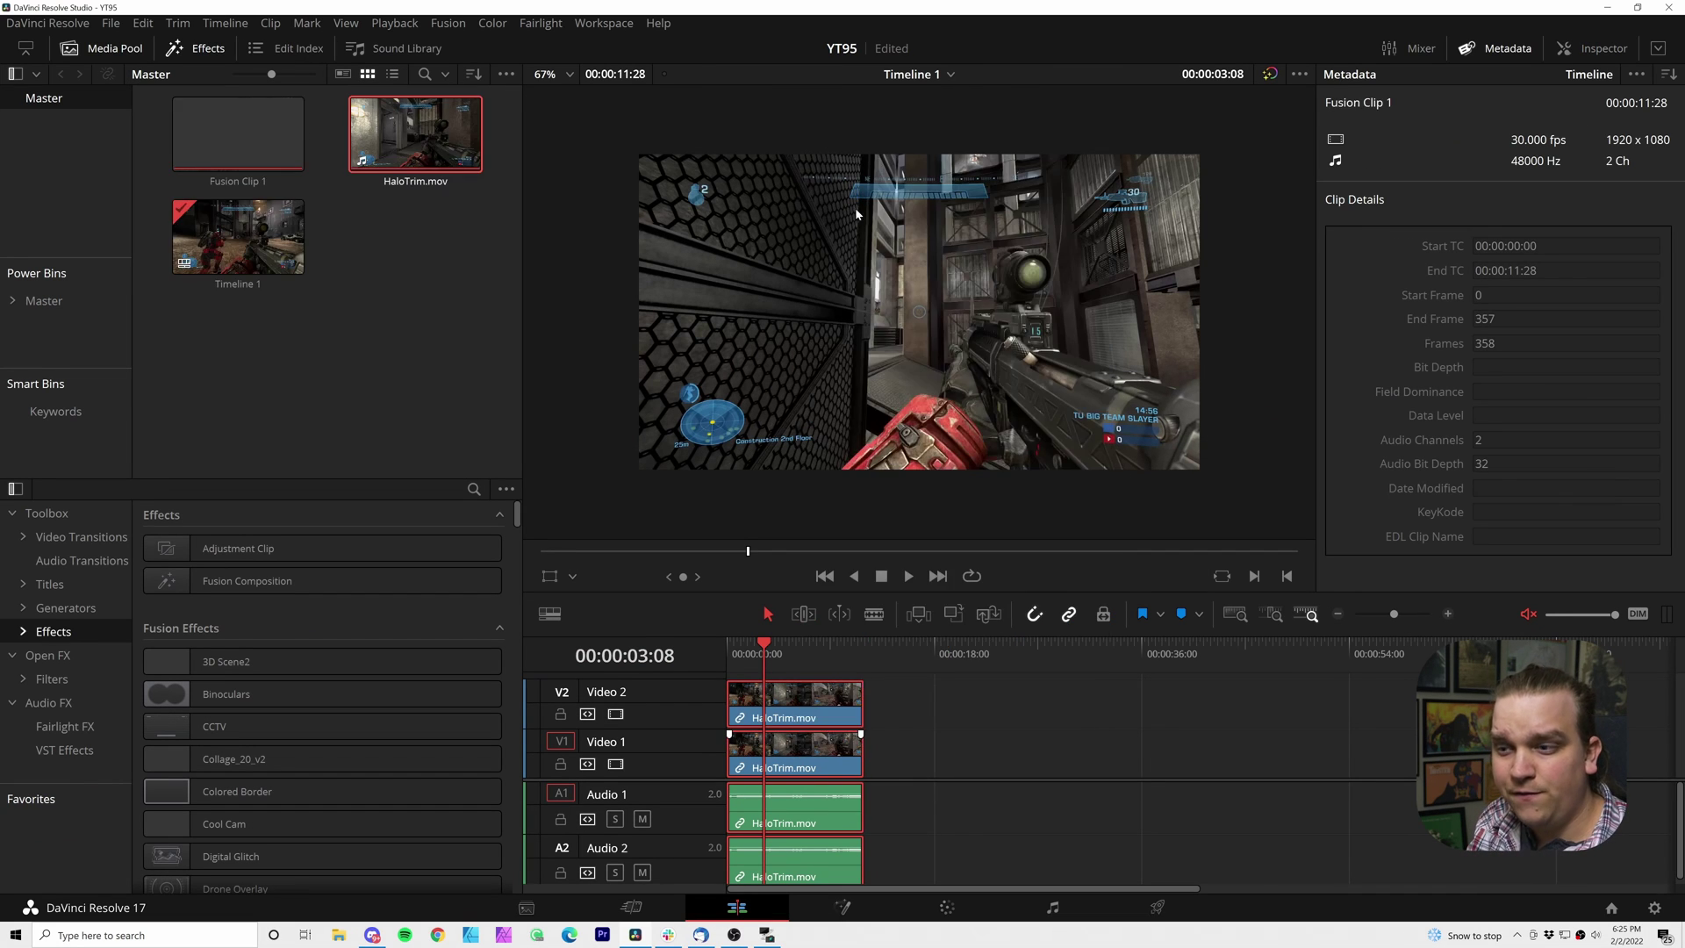
Step: Deselect the clips and open Fusion Clip 1's node graph, panning it into view
left_click(945, 751)
left_click(855, 910)
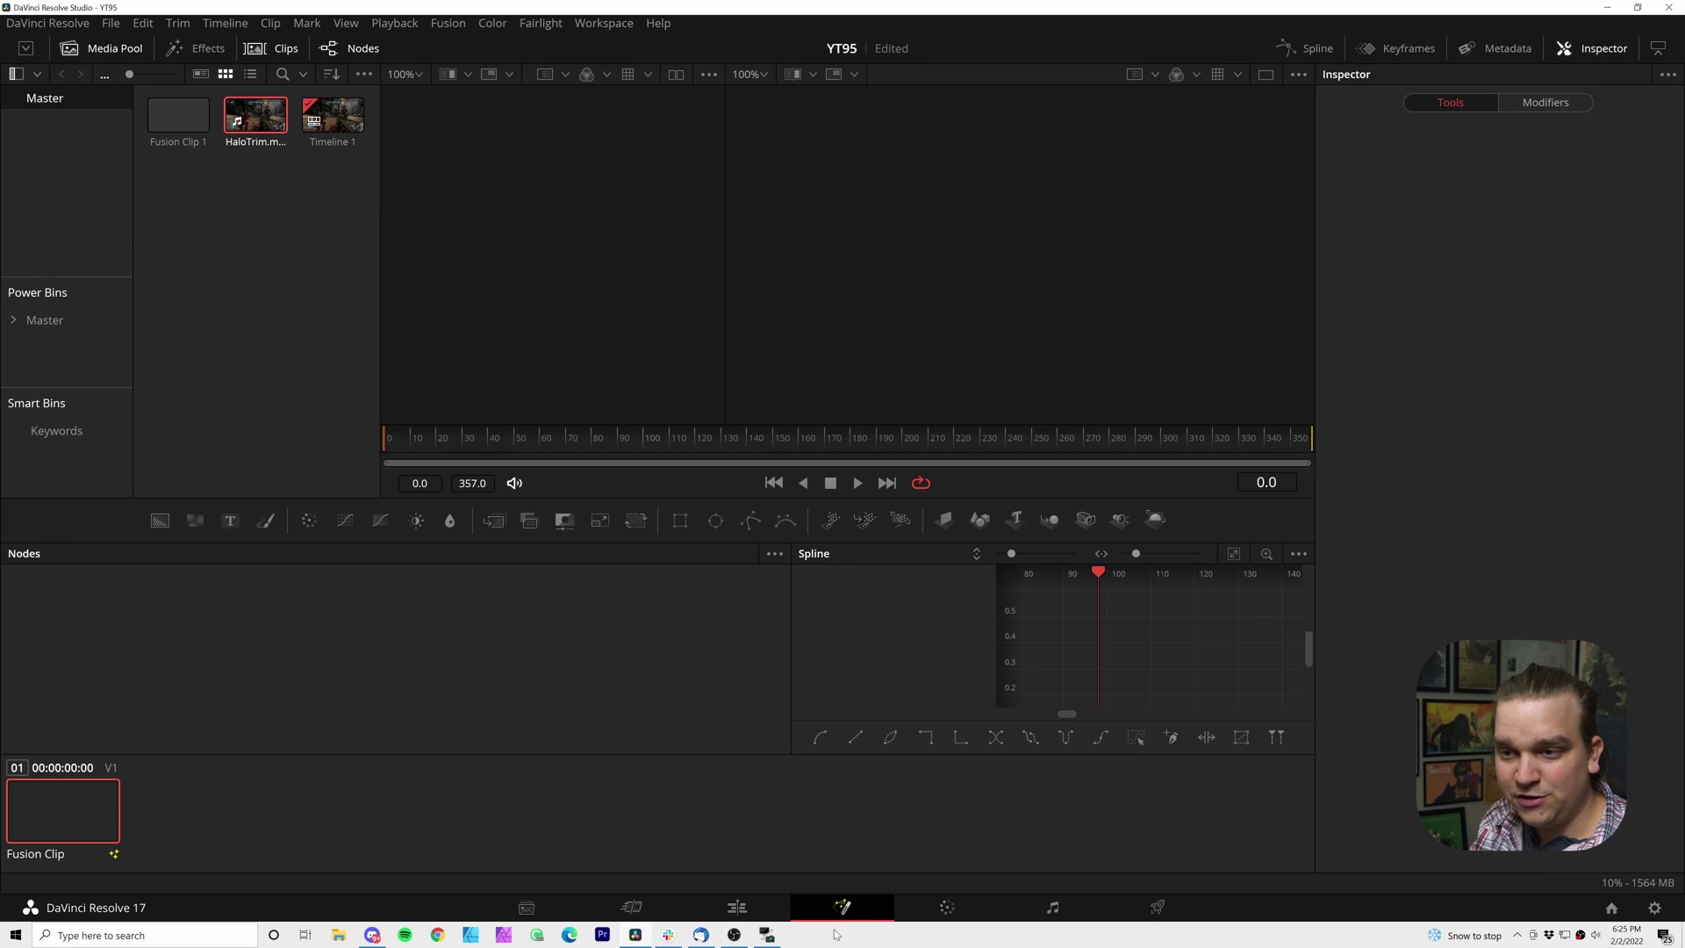
left_click_drag(249, 681, 410, 699)
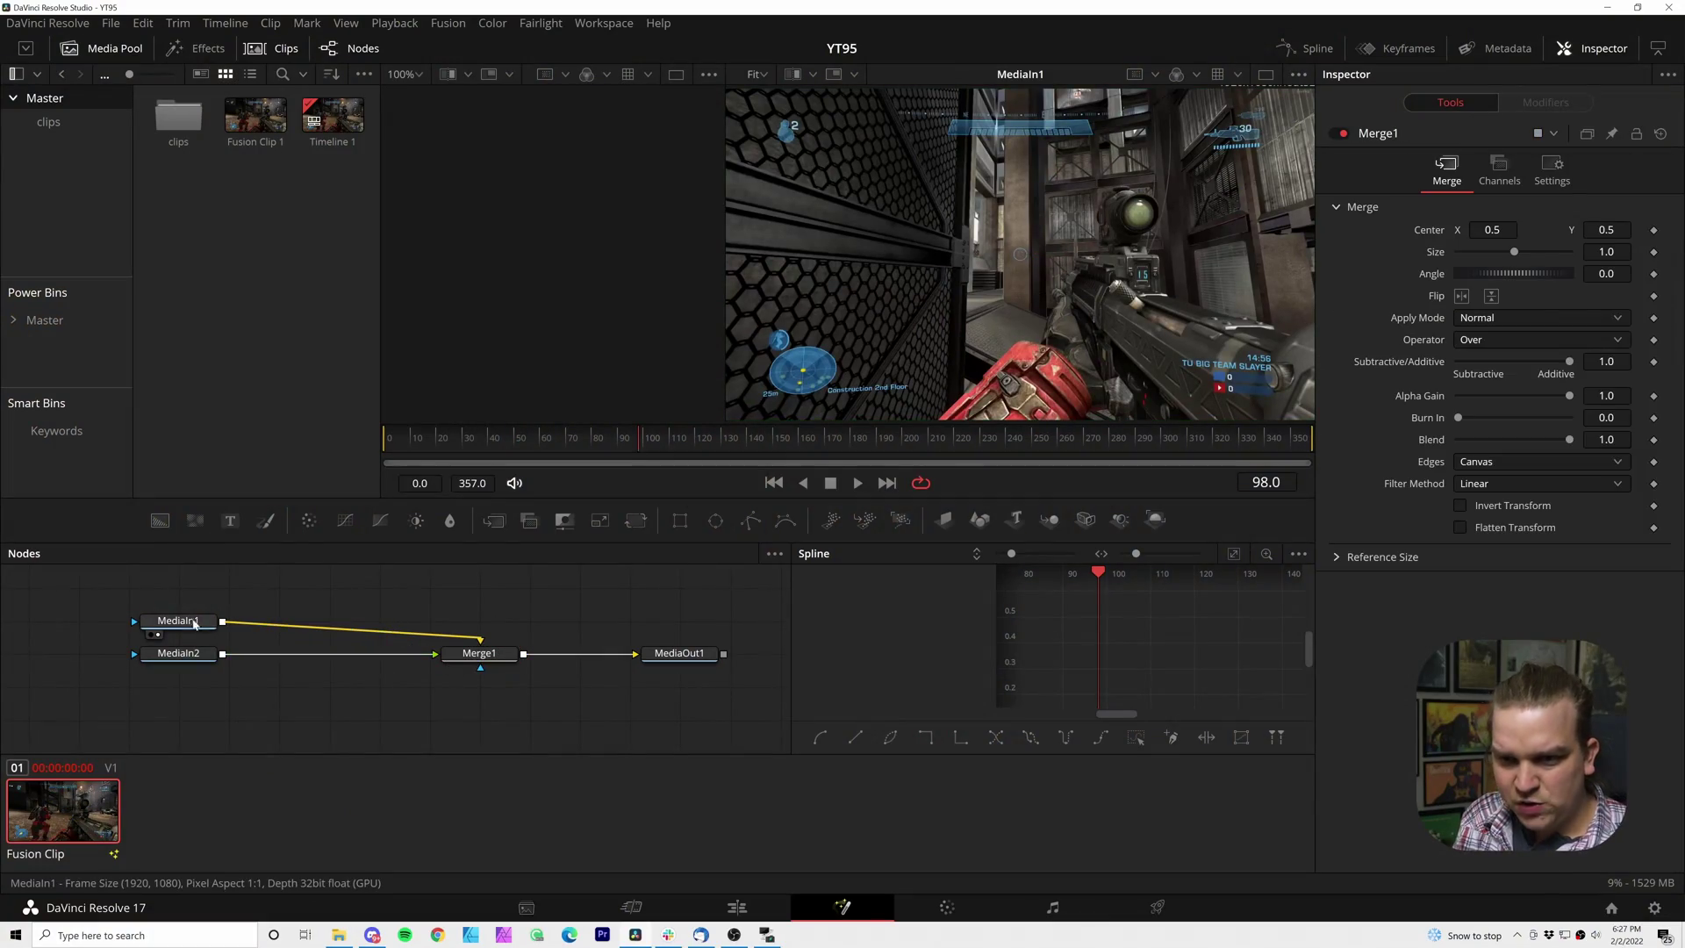
Step: Add a Transform node after MediaIn1 and scale the clip to 0.586
left_click(199, 620)
key("shift+space")
type("xf")
key("Return")
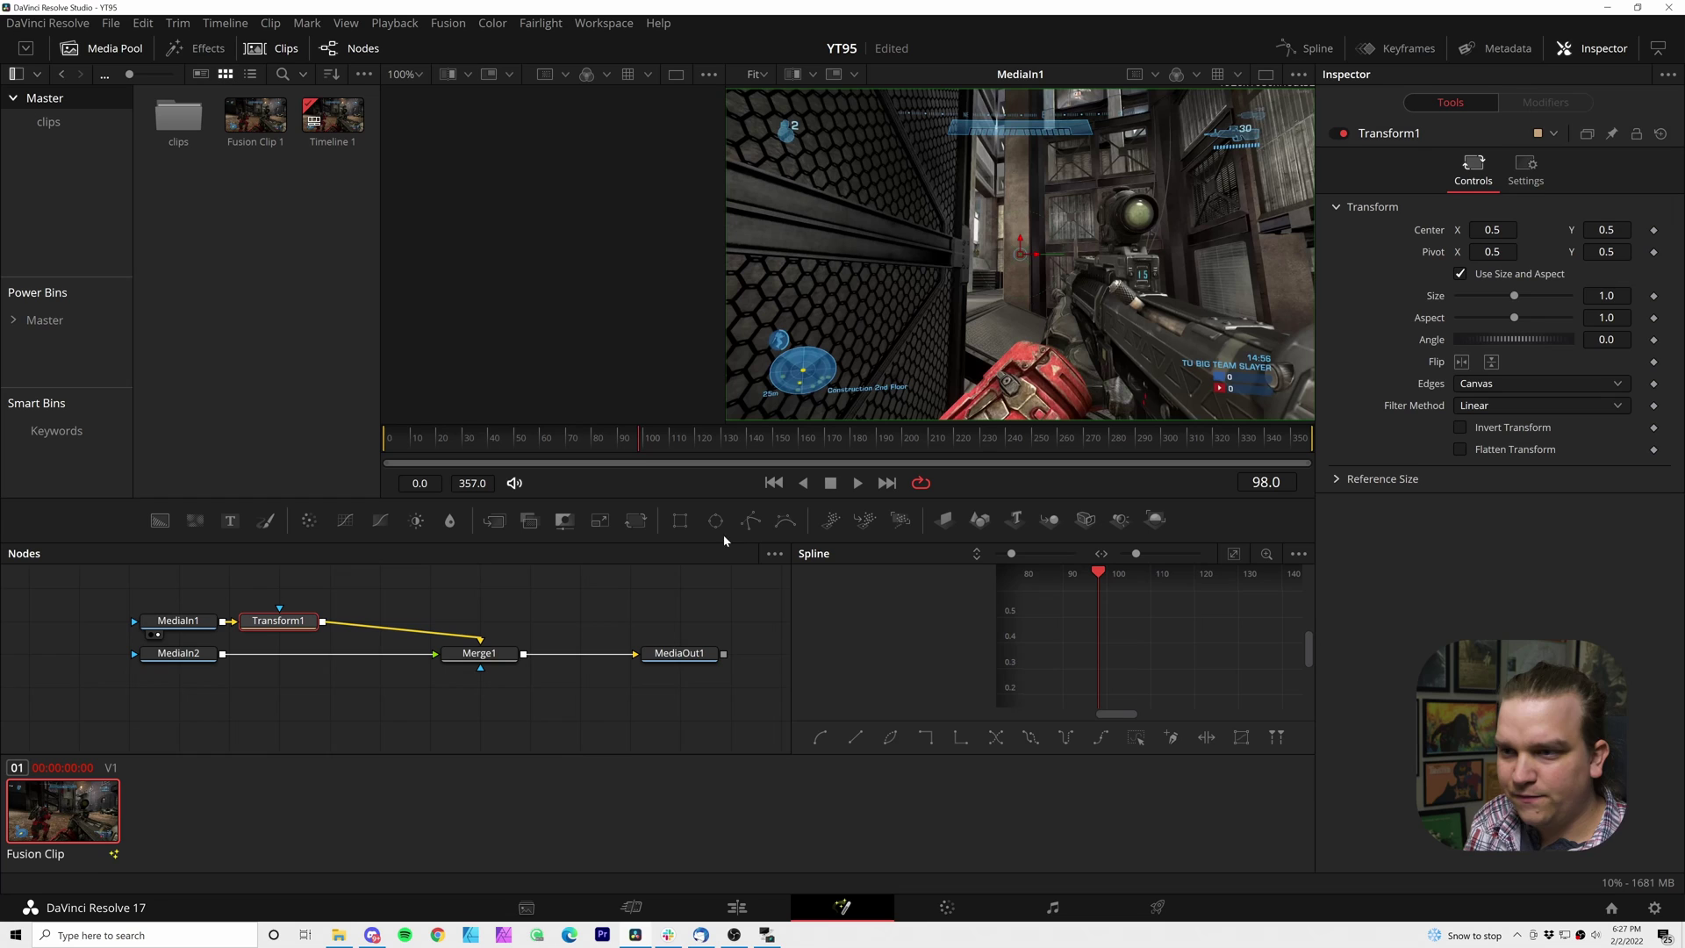
left_click_drag(1513, 296, 1491, 296)
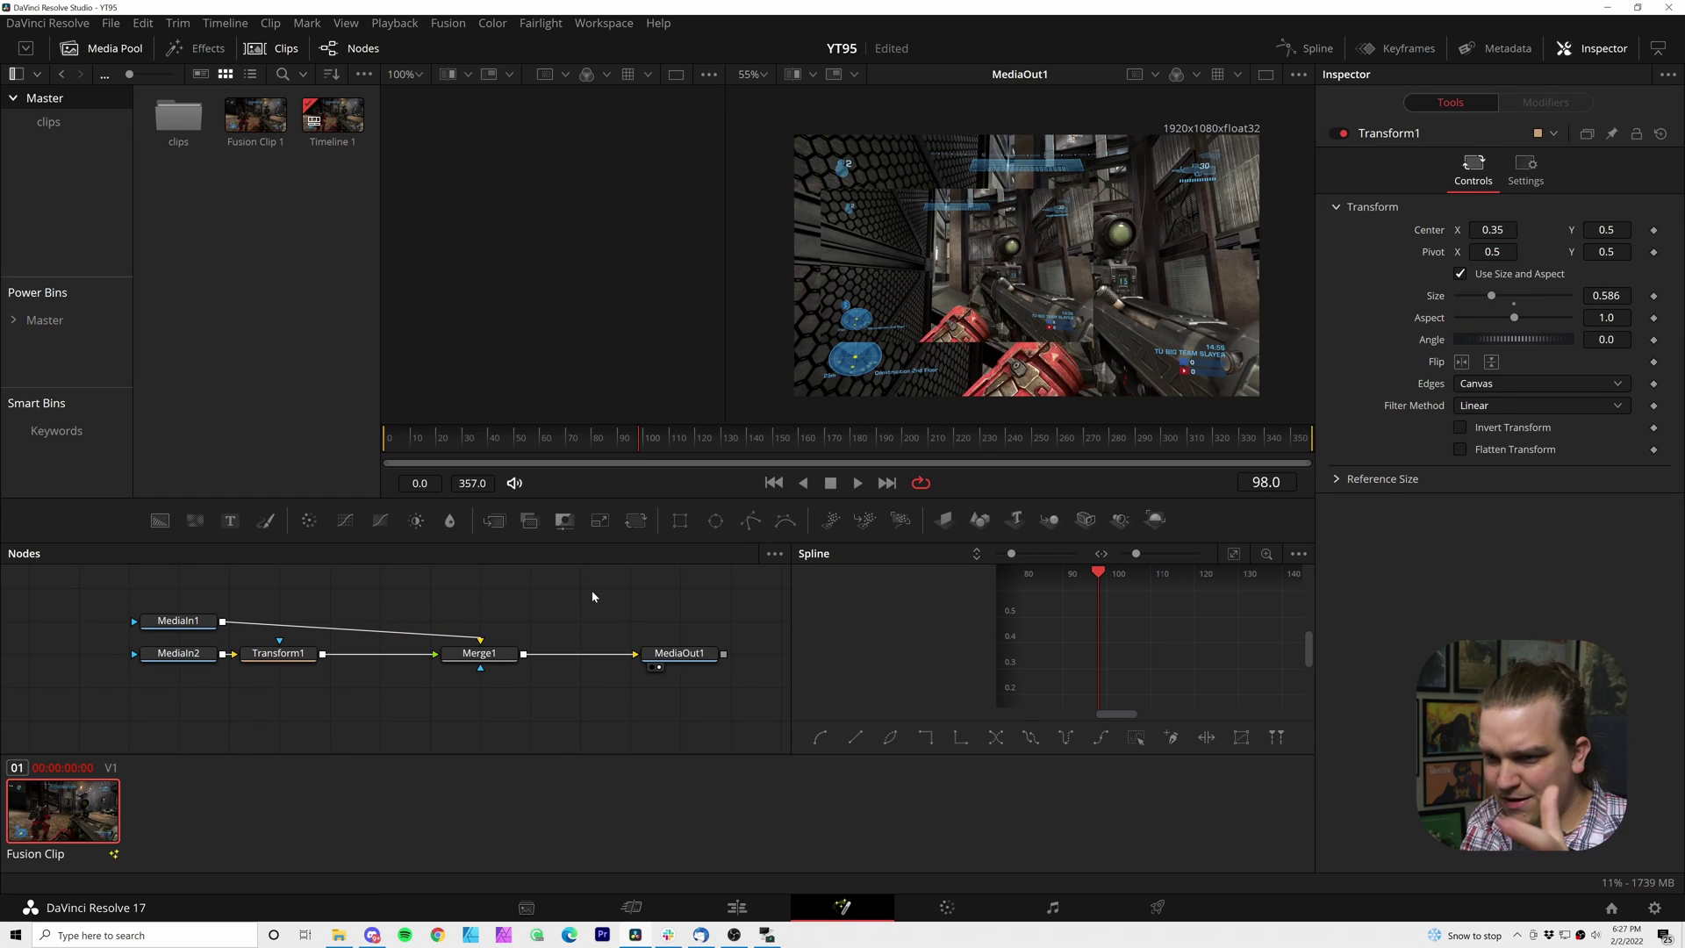
Step: Add a color corrector after MediaIn1 and tint the first clip magenta
left_click(180, 621)
key("shift+space")
type("xf")
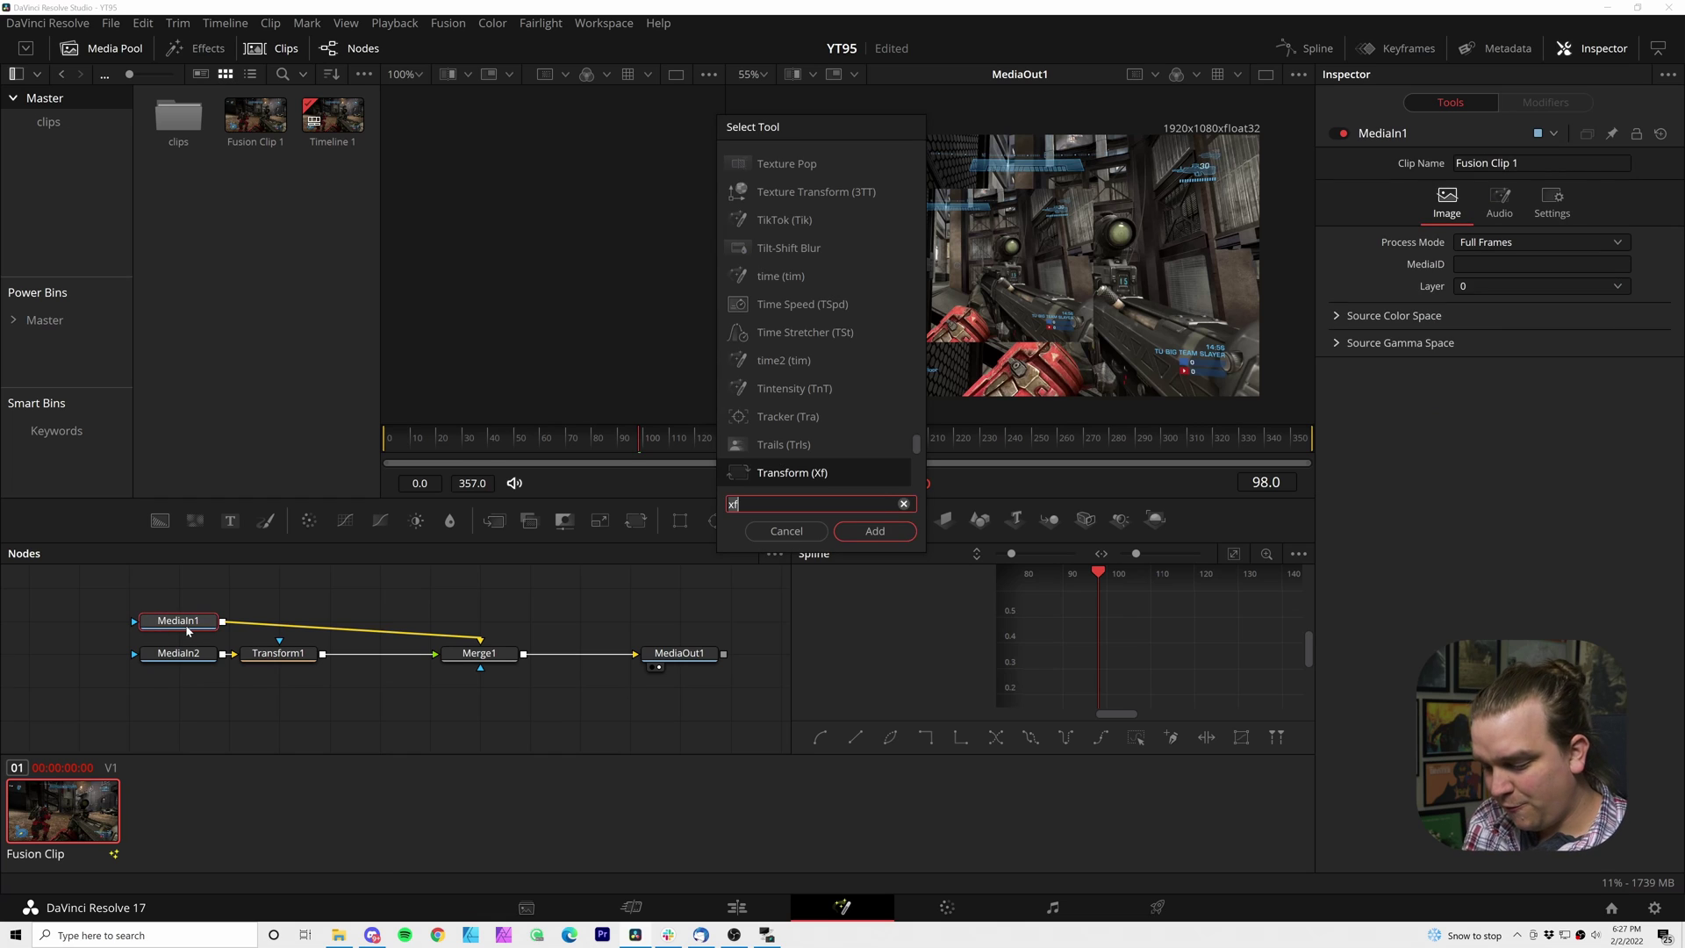
key("Escape")
left_click(309, 520)
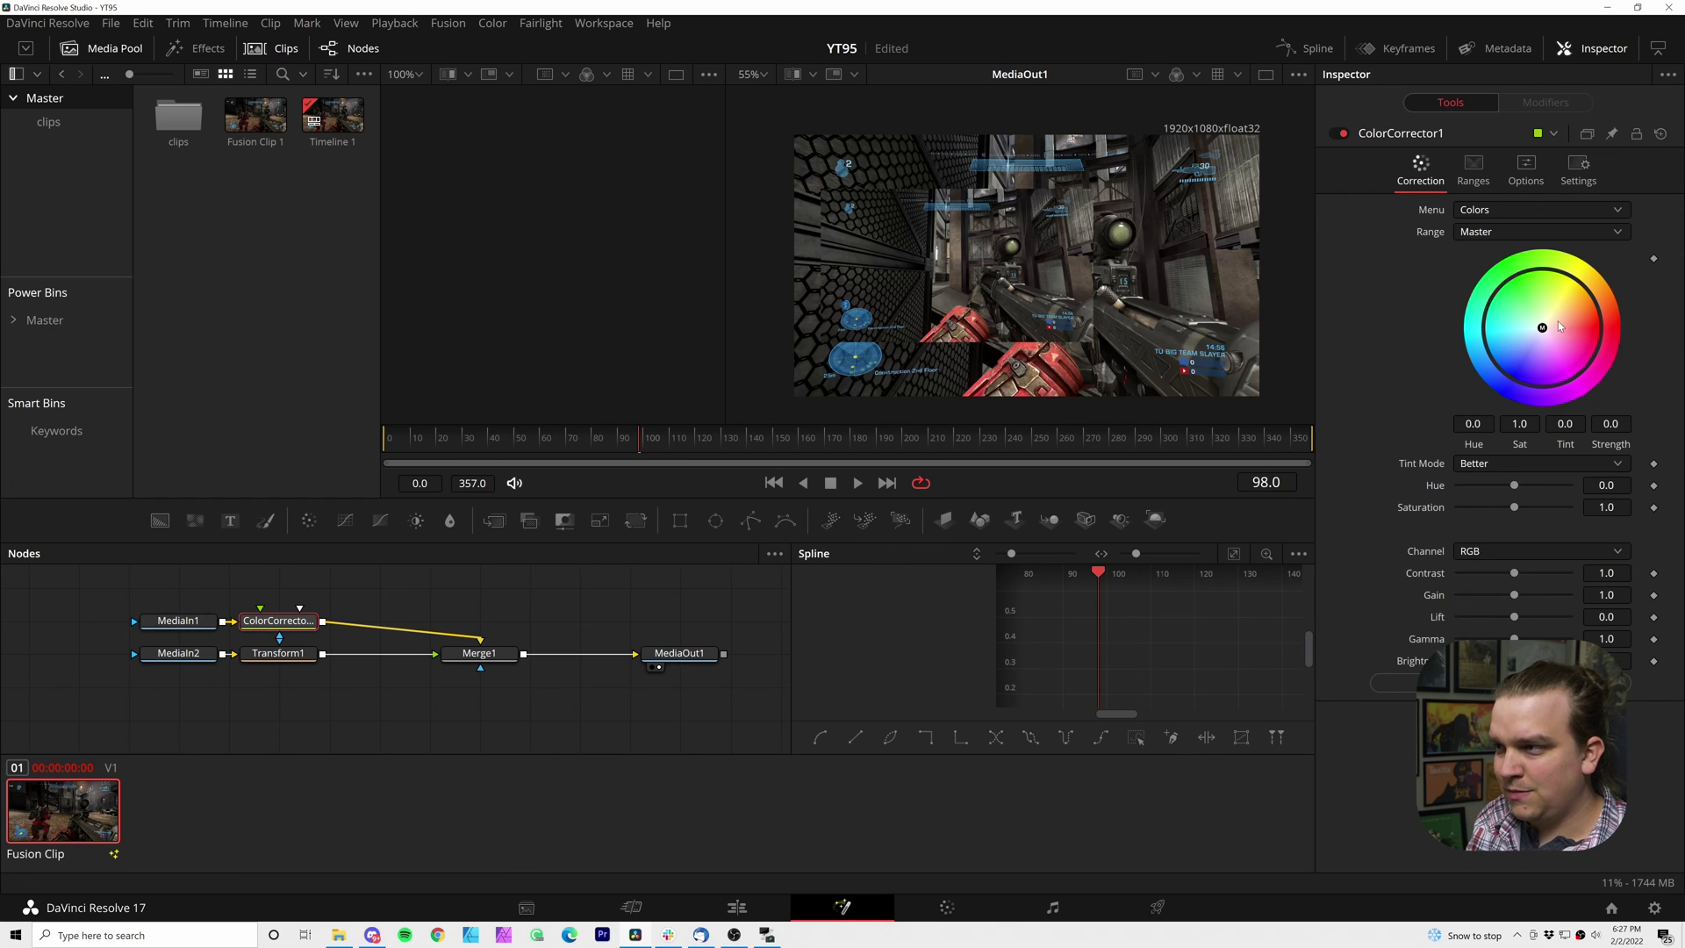
left_click_drag(1542, 327, 1577, 386)
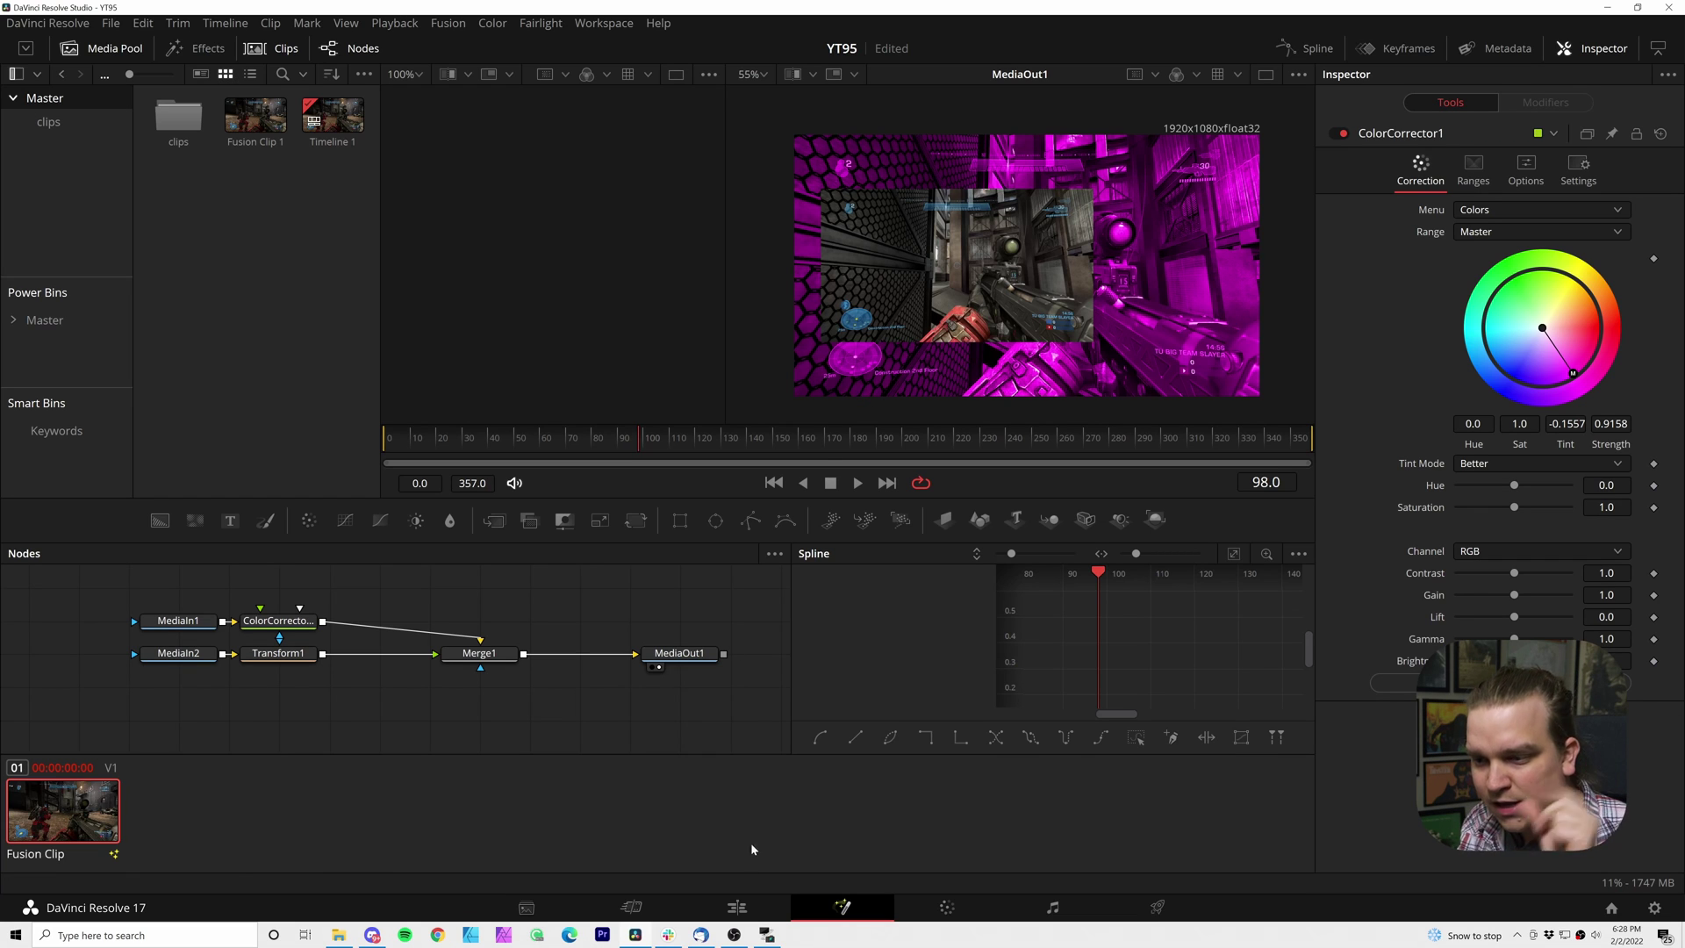
Step: Stack the selected gameplay clips on the Edit timeline and combine all six into Fusion Clip 1
left_click(737, 907)
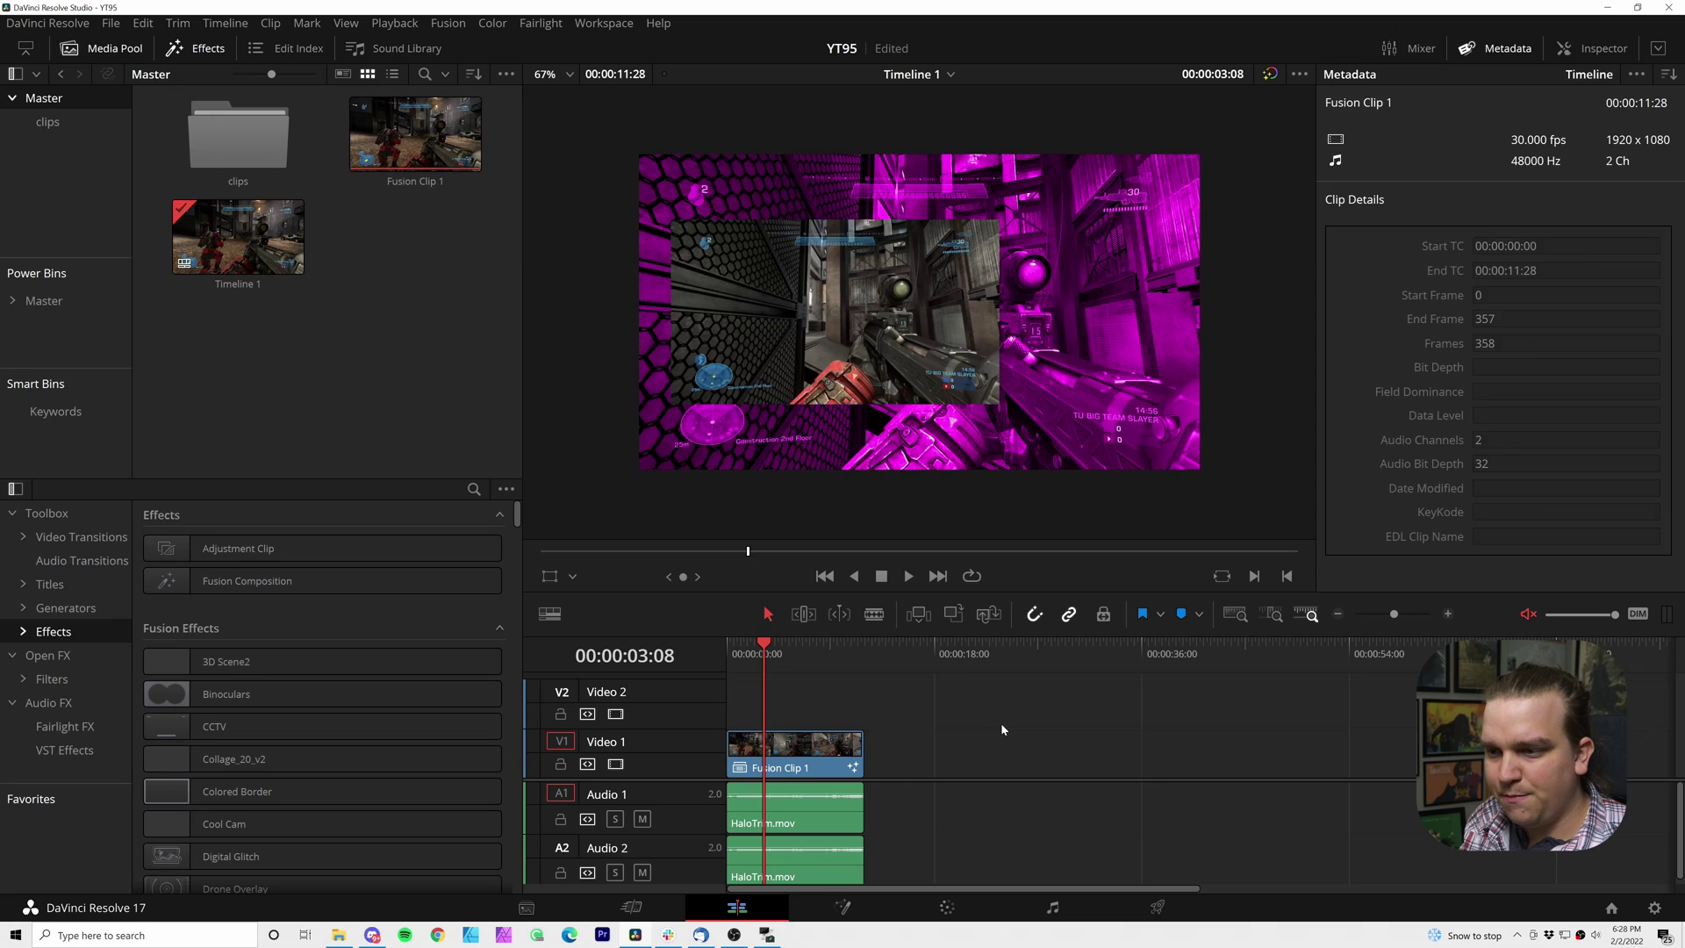
left_click_drag(433, 464, 861, 667)
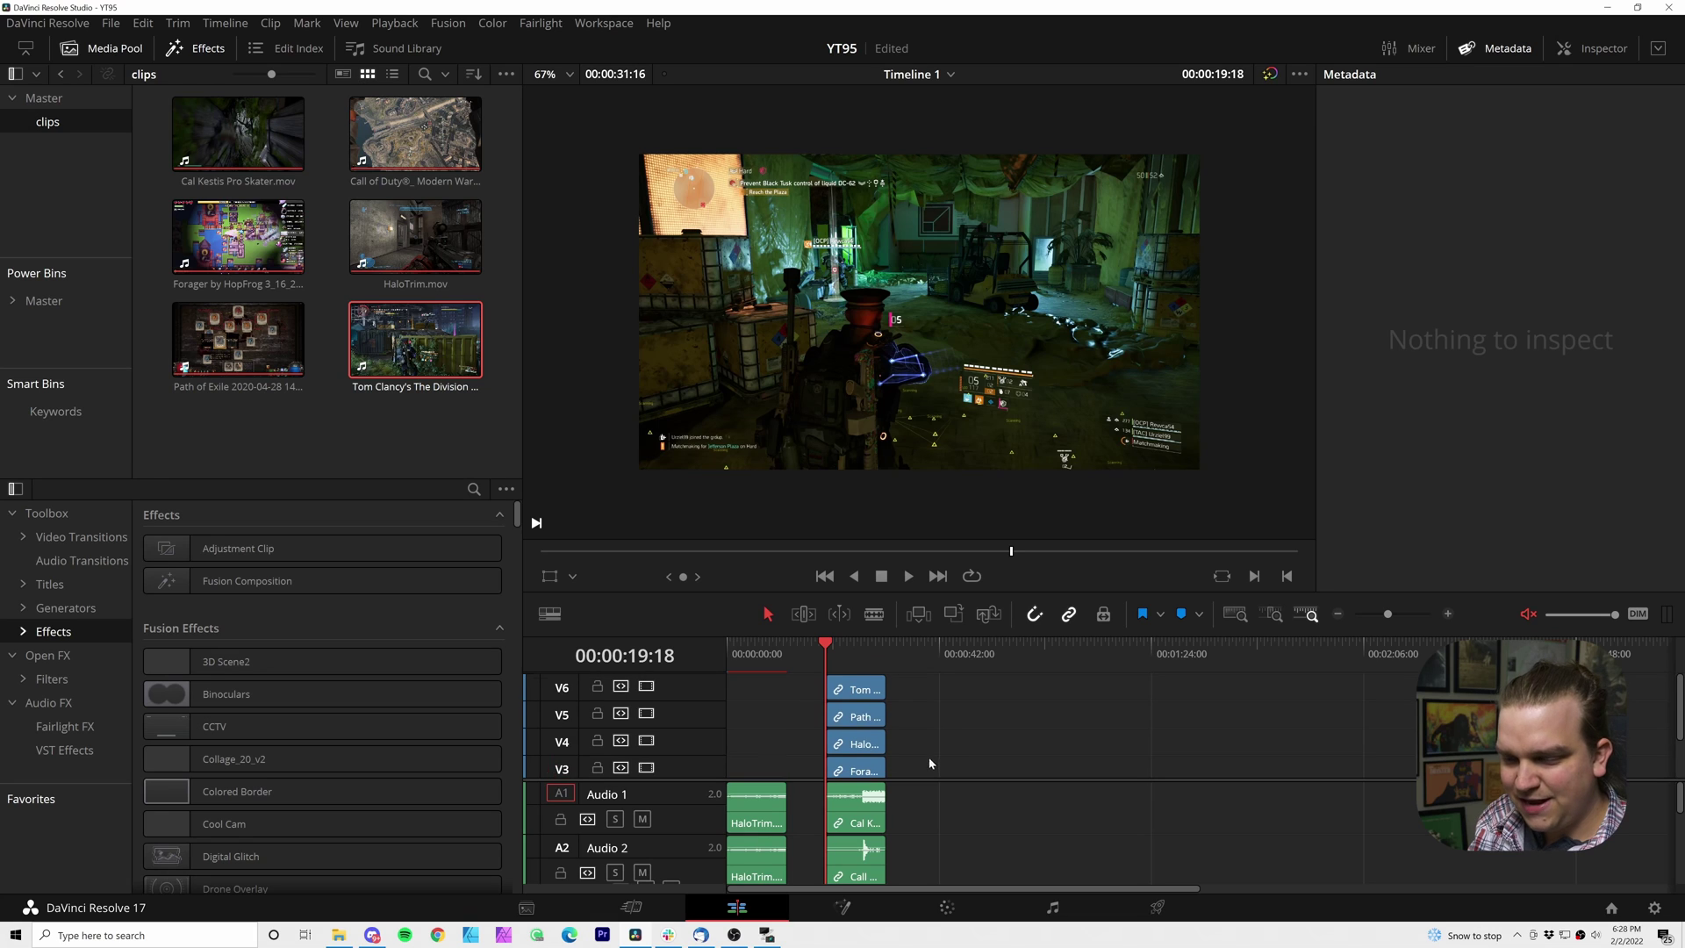
left_click_drag(995, 773, 830, 640)
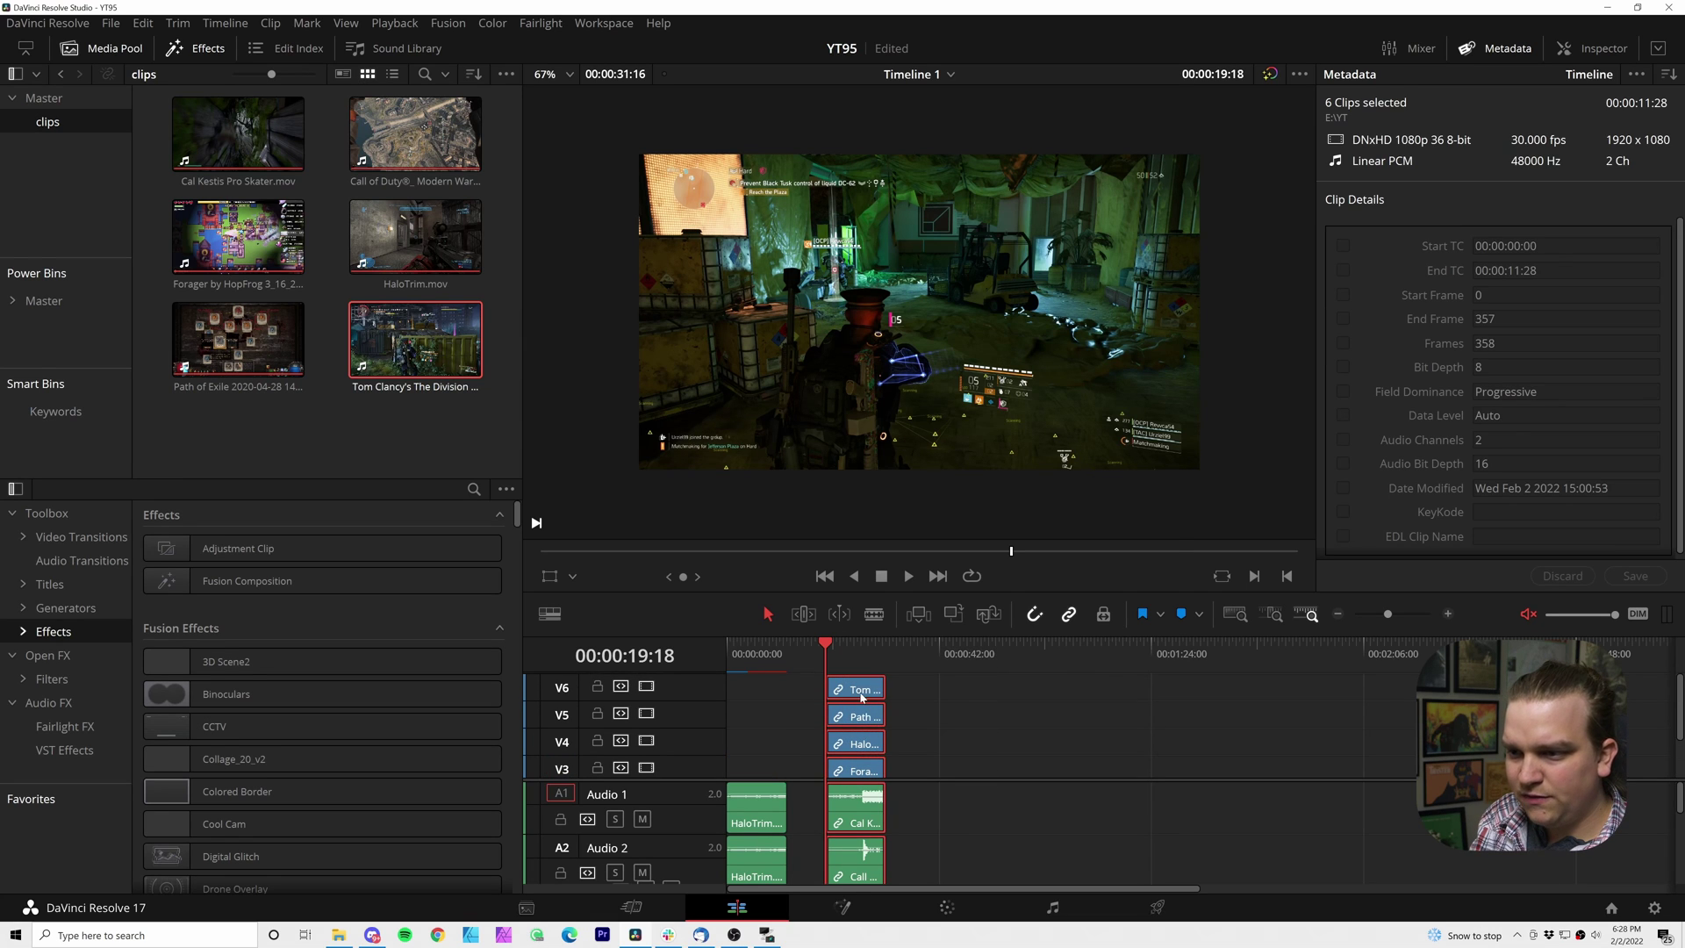
right_click(864, 696)
left_click(944, 123)
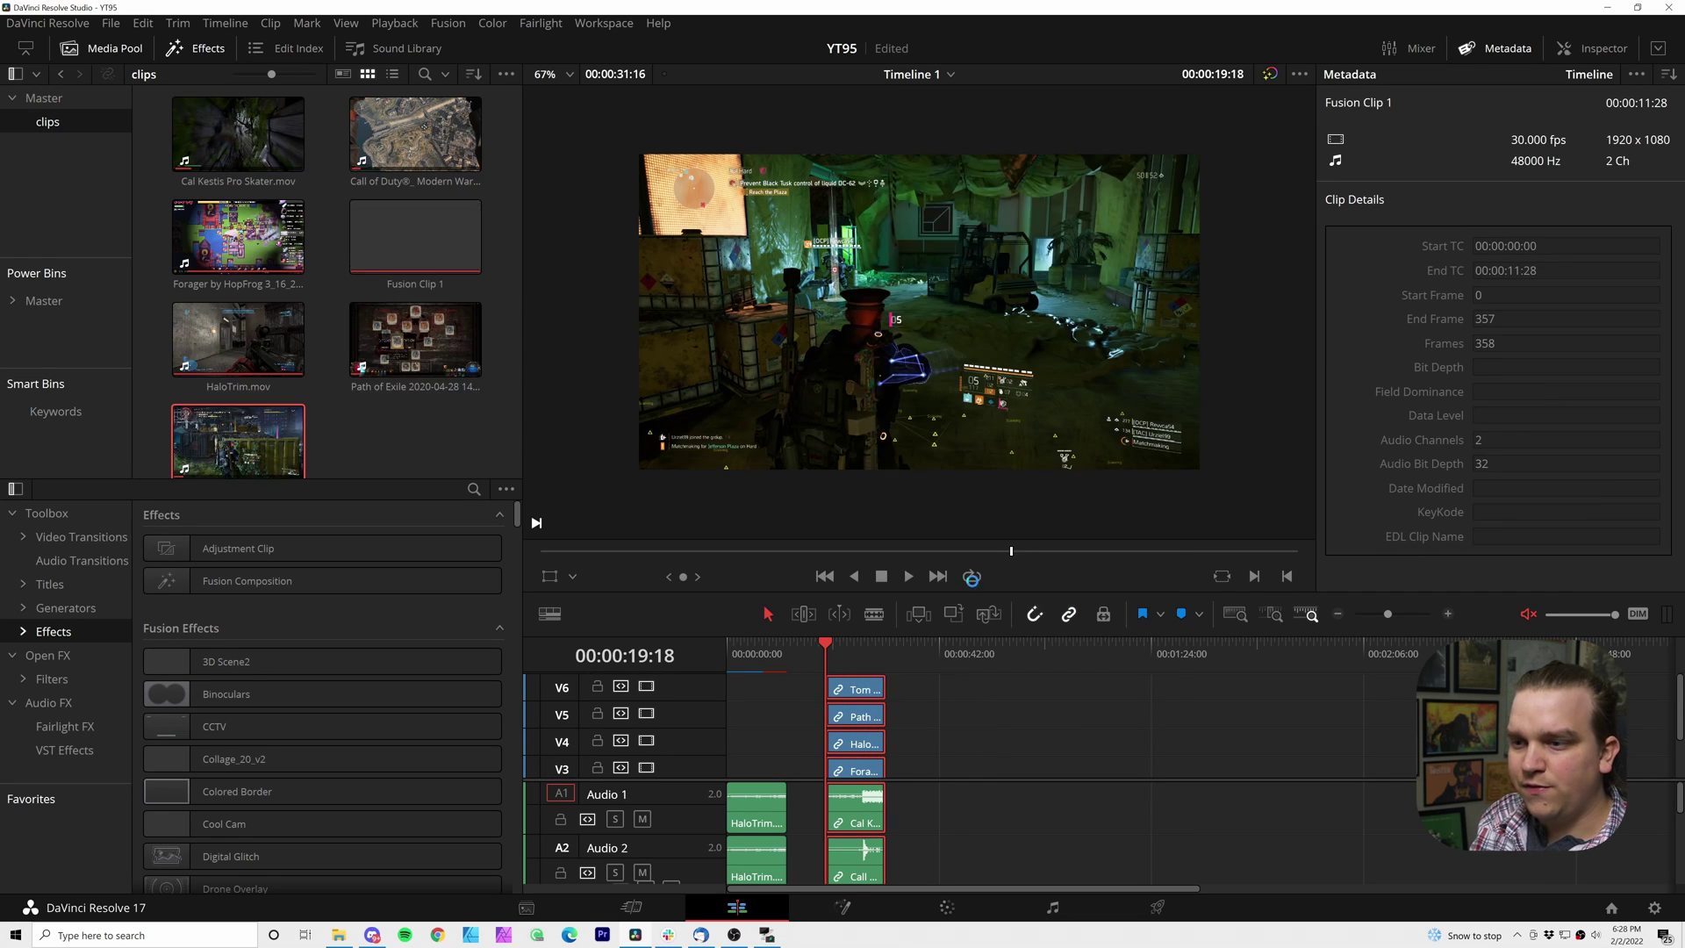
scroll(907, 821, "down", 4)
scroll(909, 829, "down", 1)
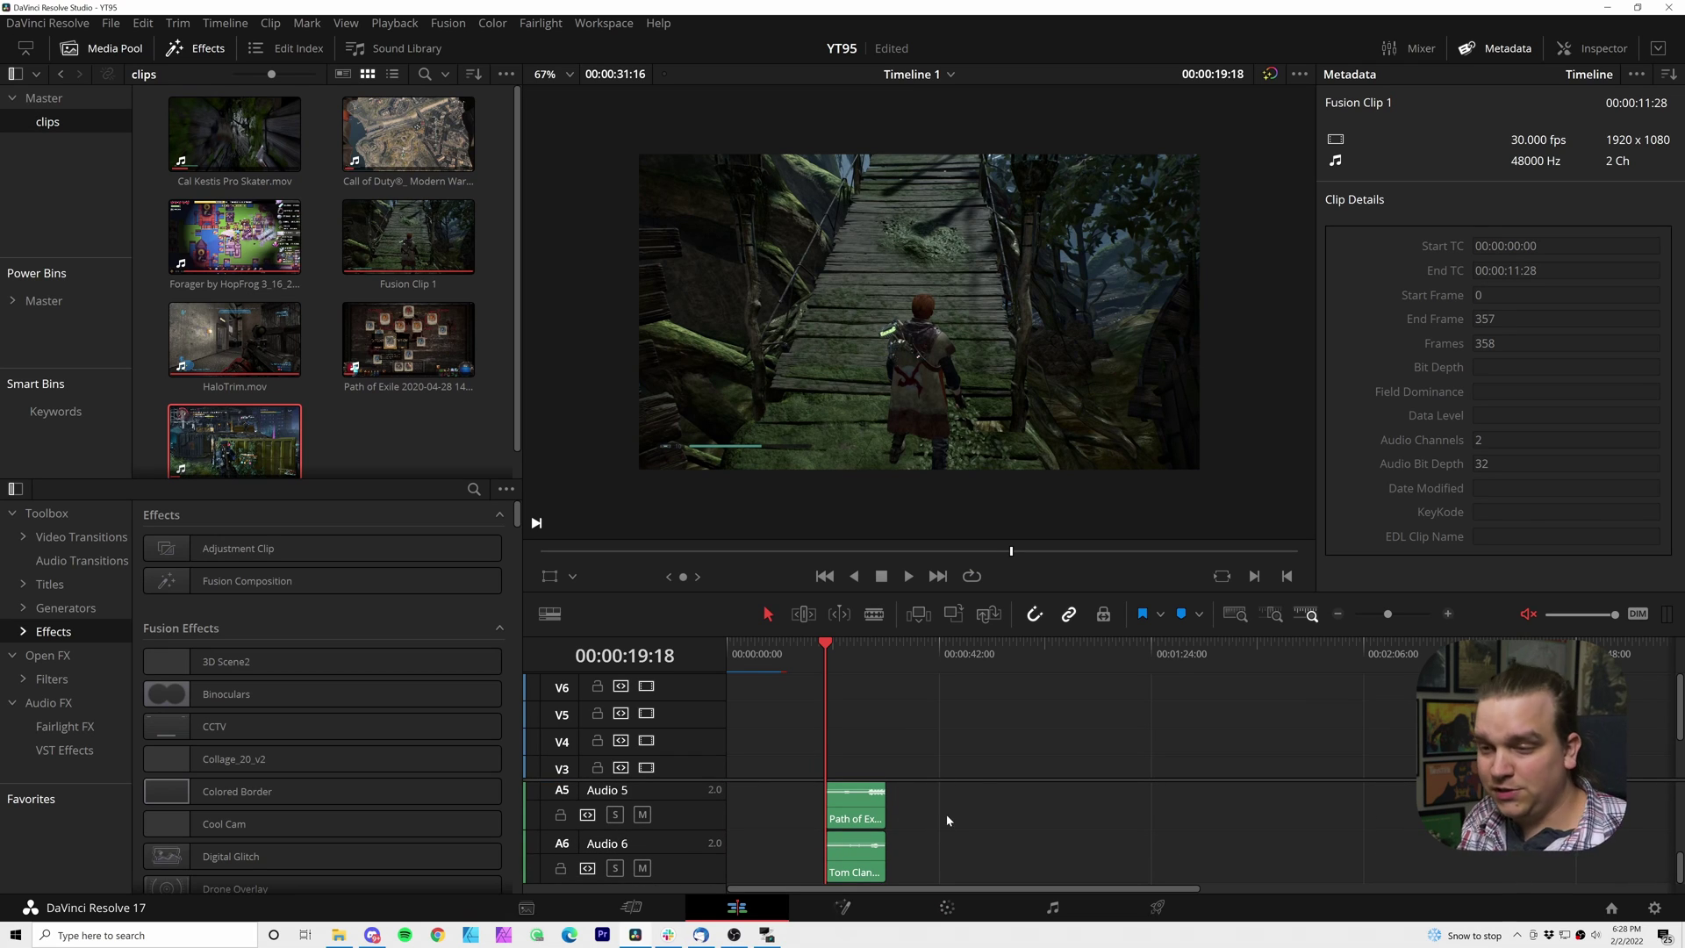
scroll(935, 726, "down", 2)
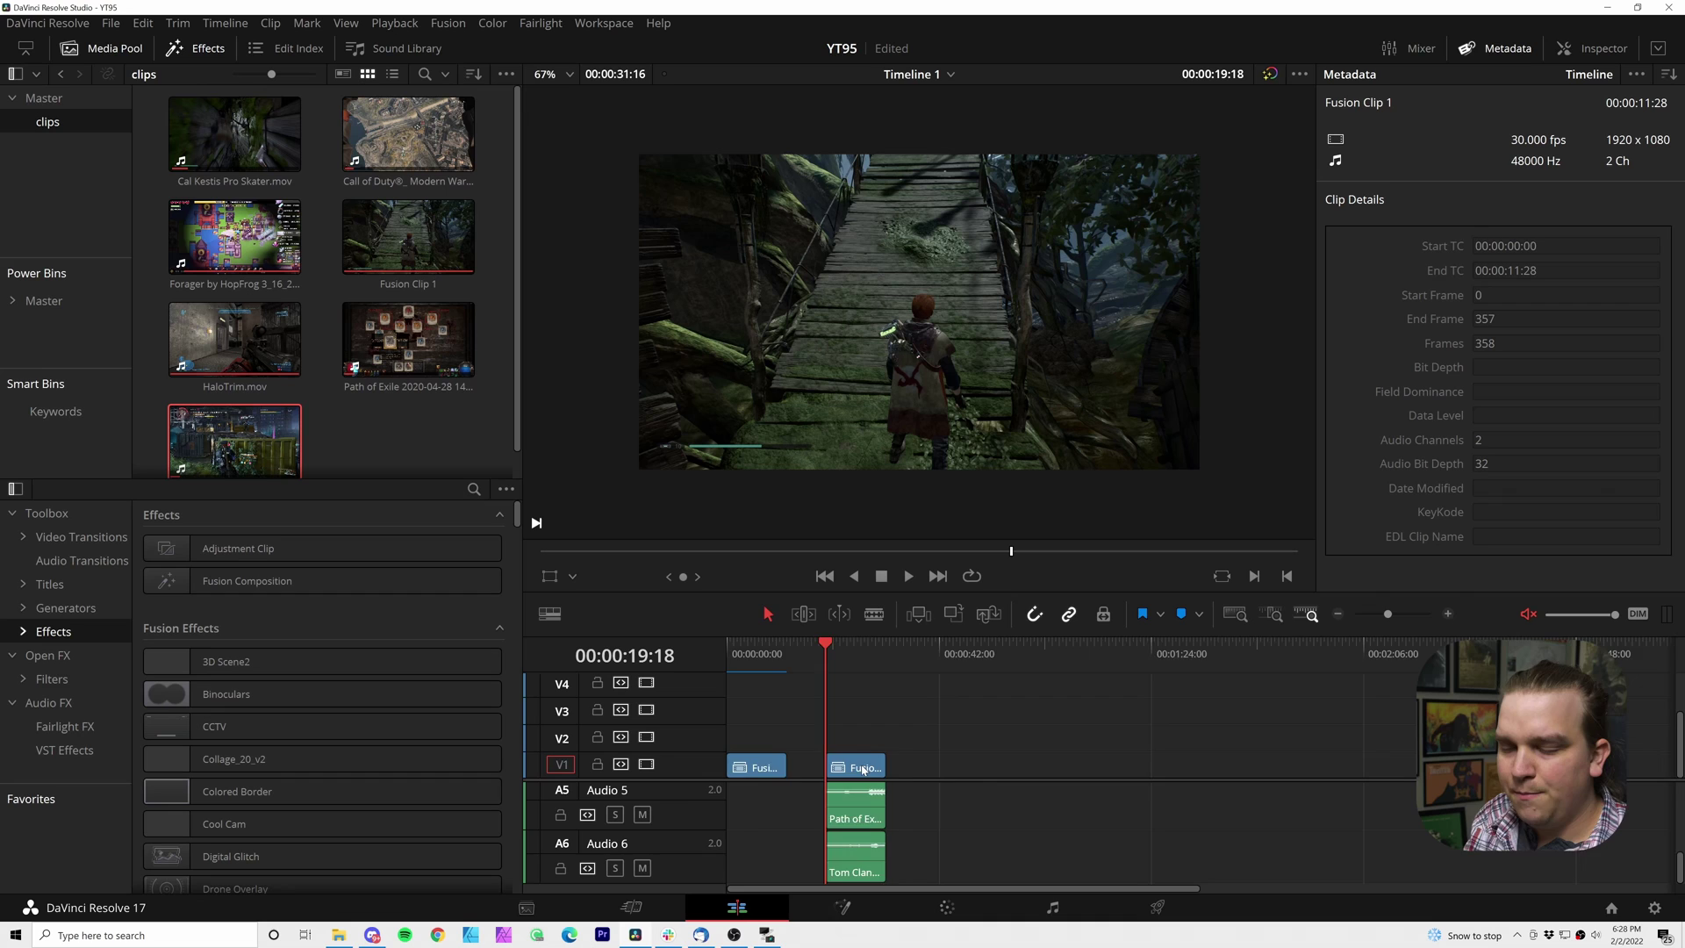
scroll(1006, 773, "up", 3)
scroll(1170, 688, "right", 3)
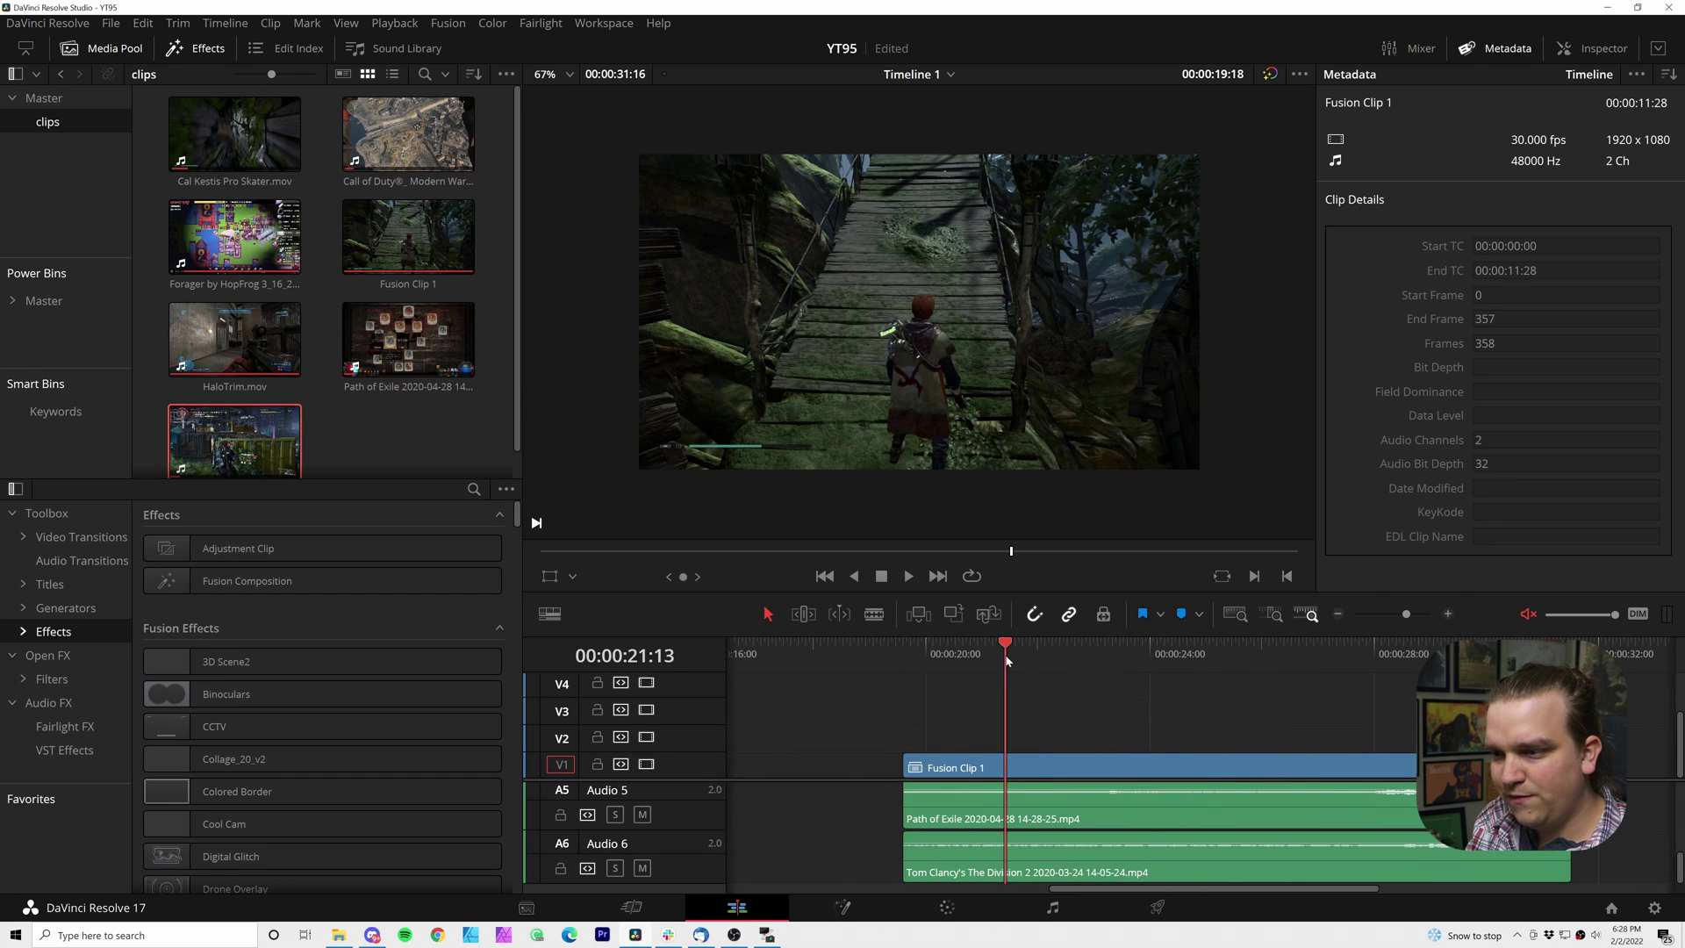
Step: Deselect the clip, open it on the Fusion page, and fit the node graph to view
left_click(995, 713)
left_click(843, 906)
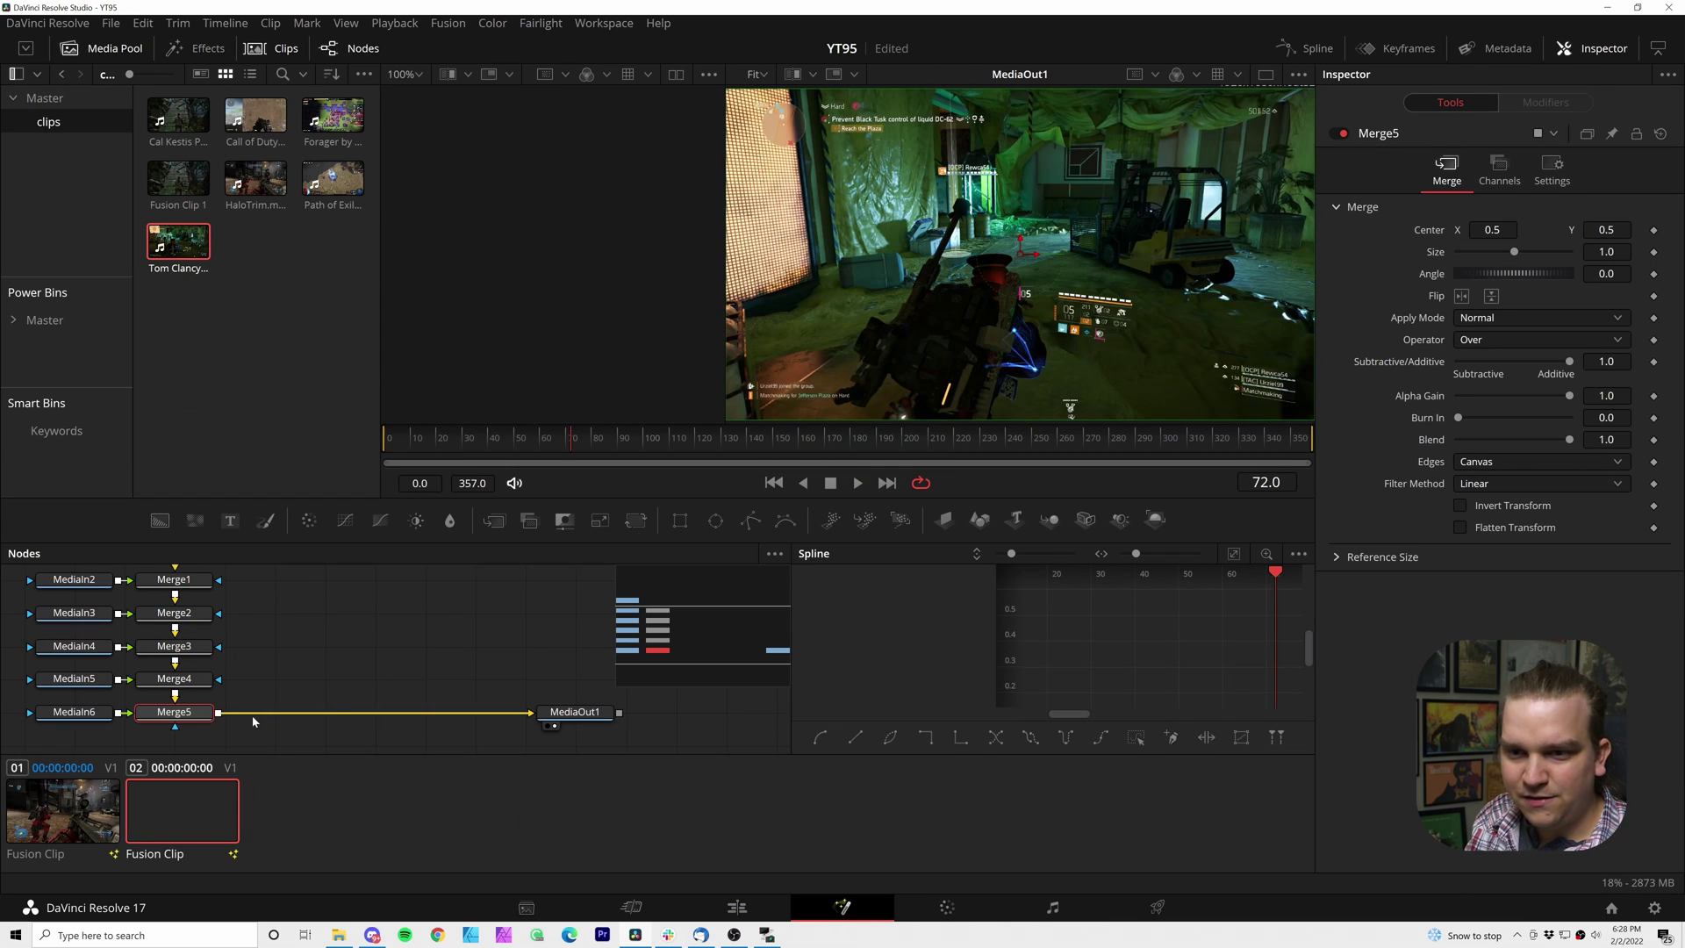
key("ctrl+f")
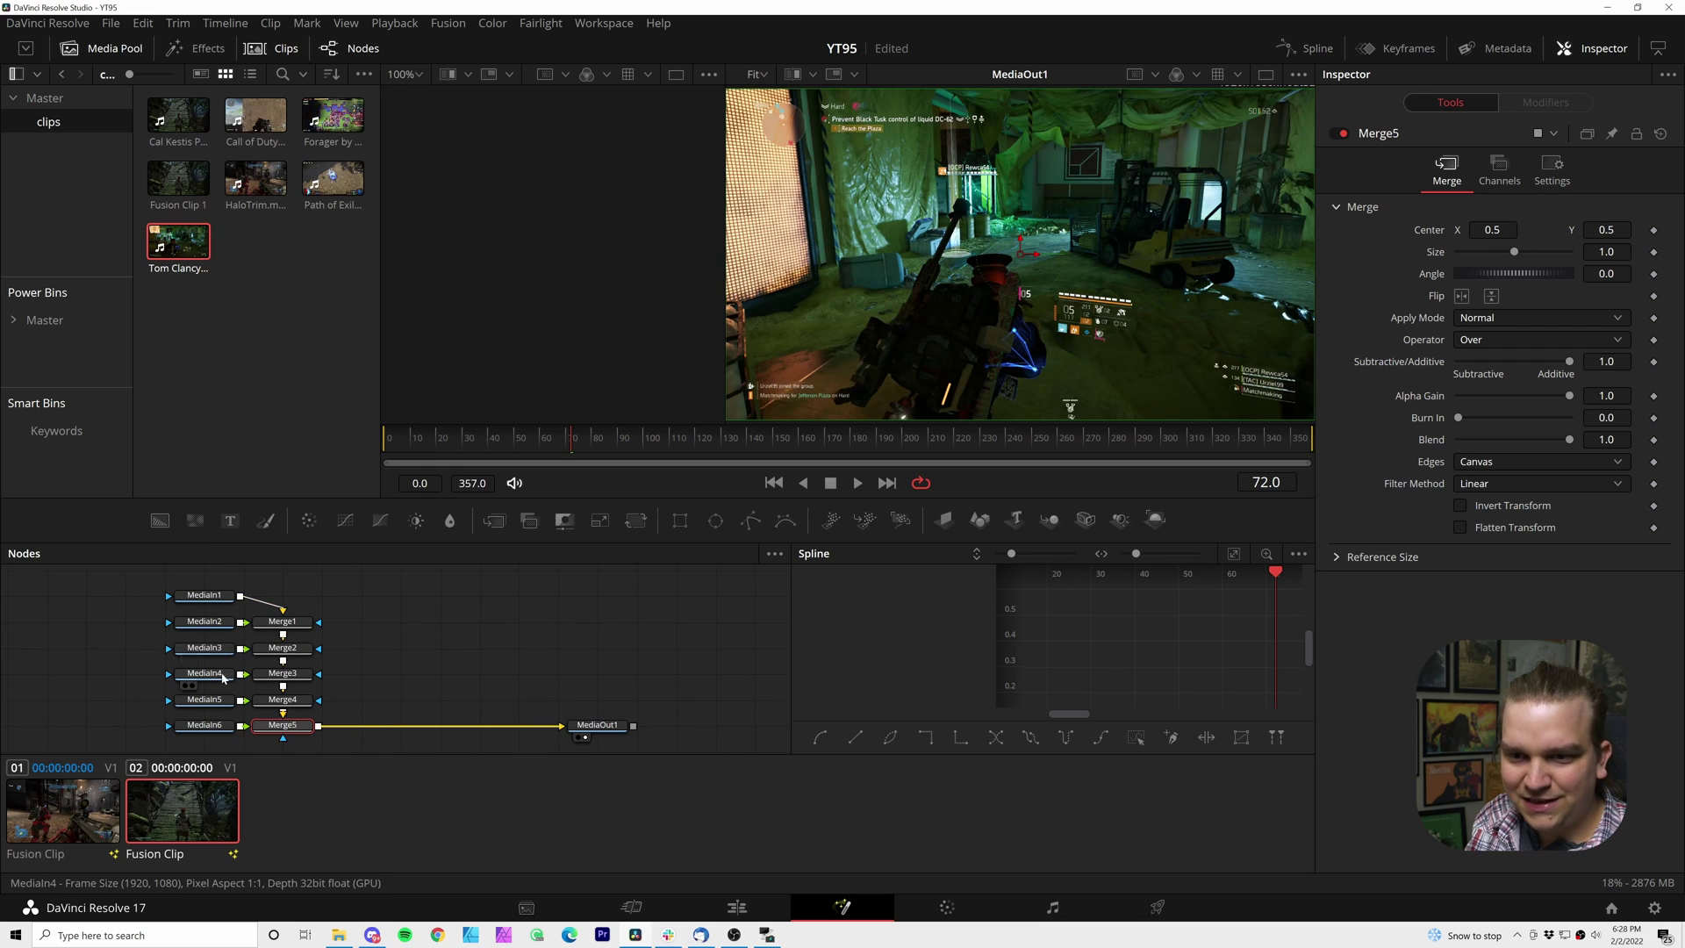
Step: Preview each input node in turn, MediaIn1 through MediaIn6
left_click(207, 609)
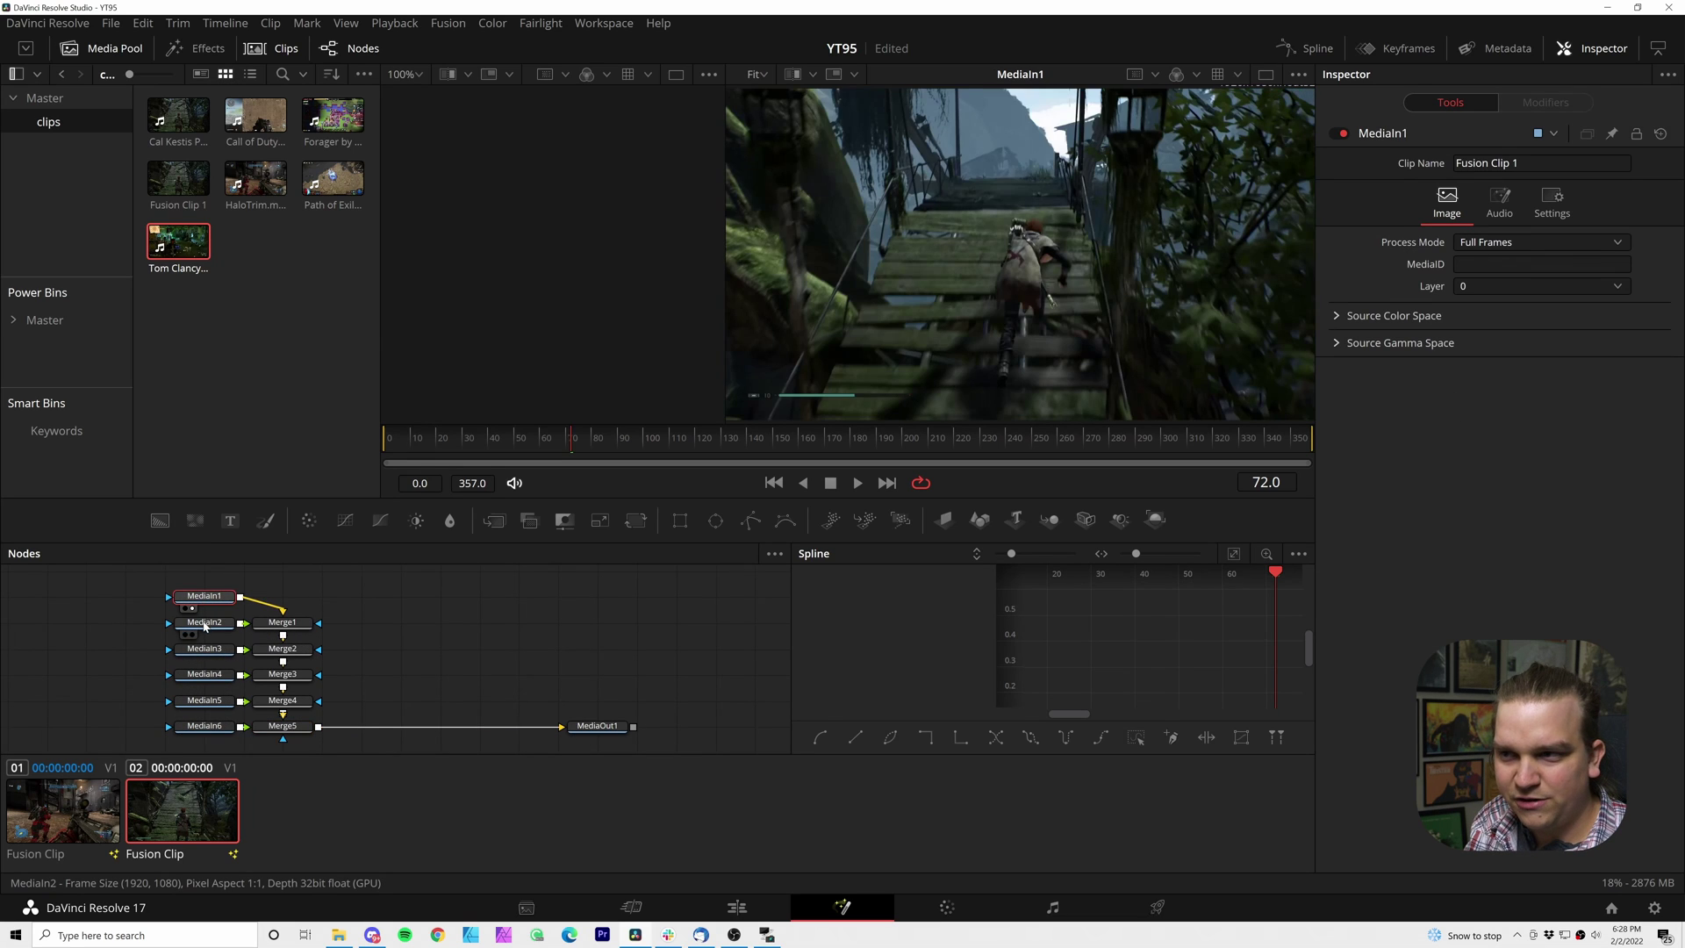
left_click(205, 624)
left_click(208, 652)
left_click(215, 680)
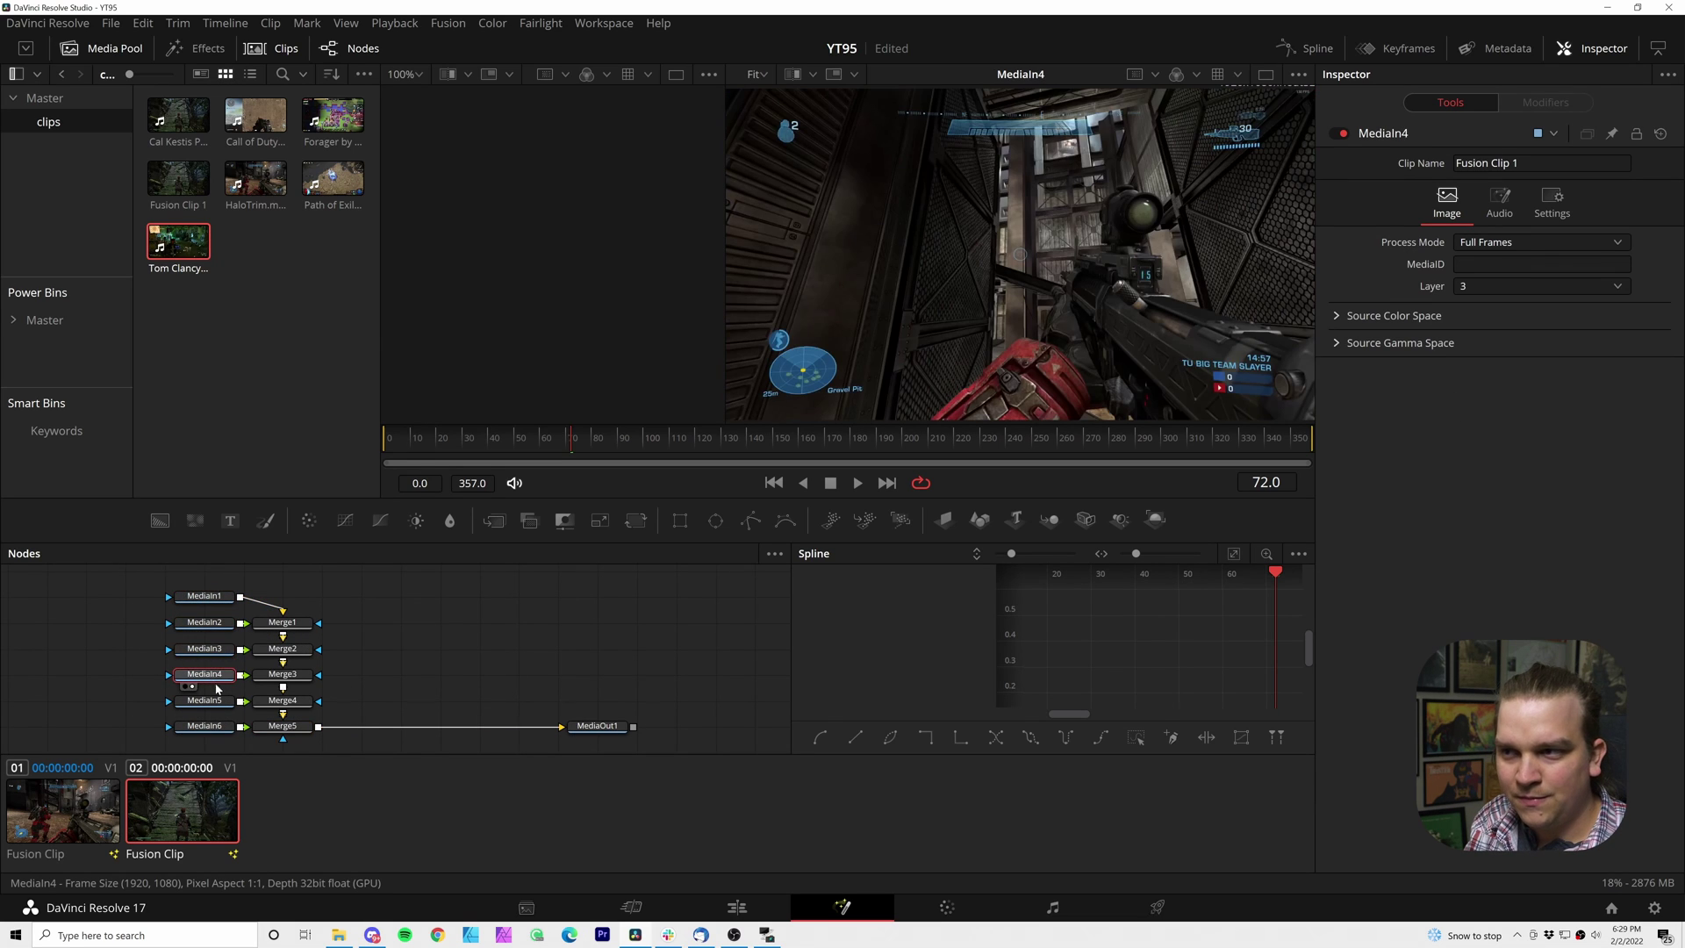
left_click(213, 705)
left_click(207, 729)
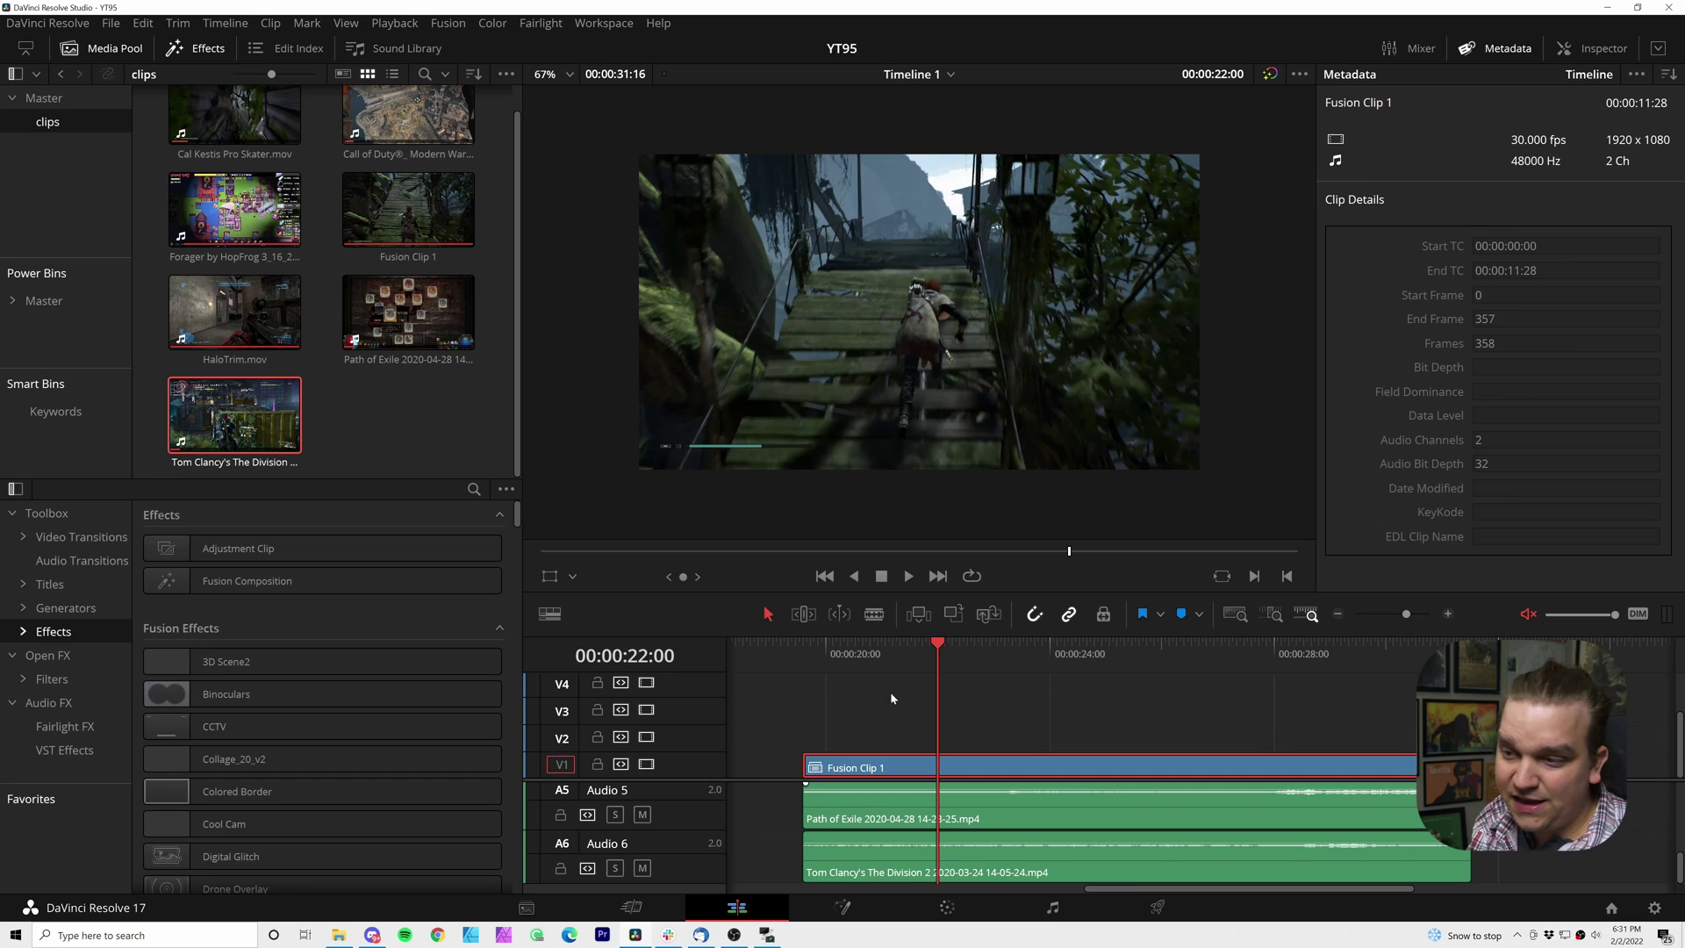
Step: Show Fusion Clip 1's transform and composite settings in the Inspector, then deselect the clip
left_click(1591, 50)
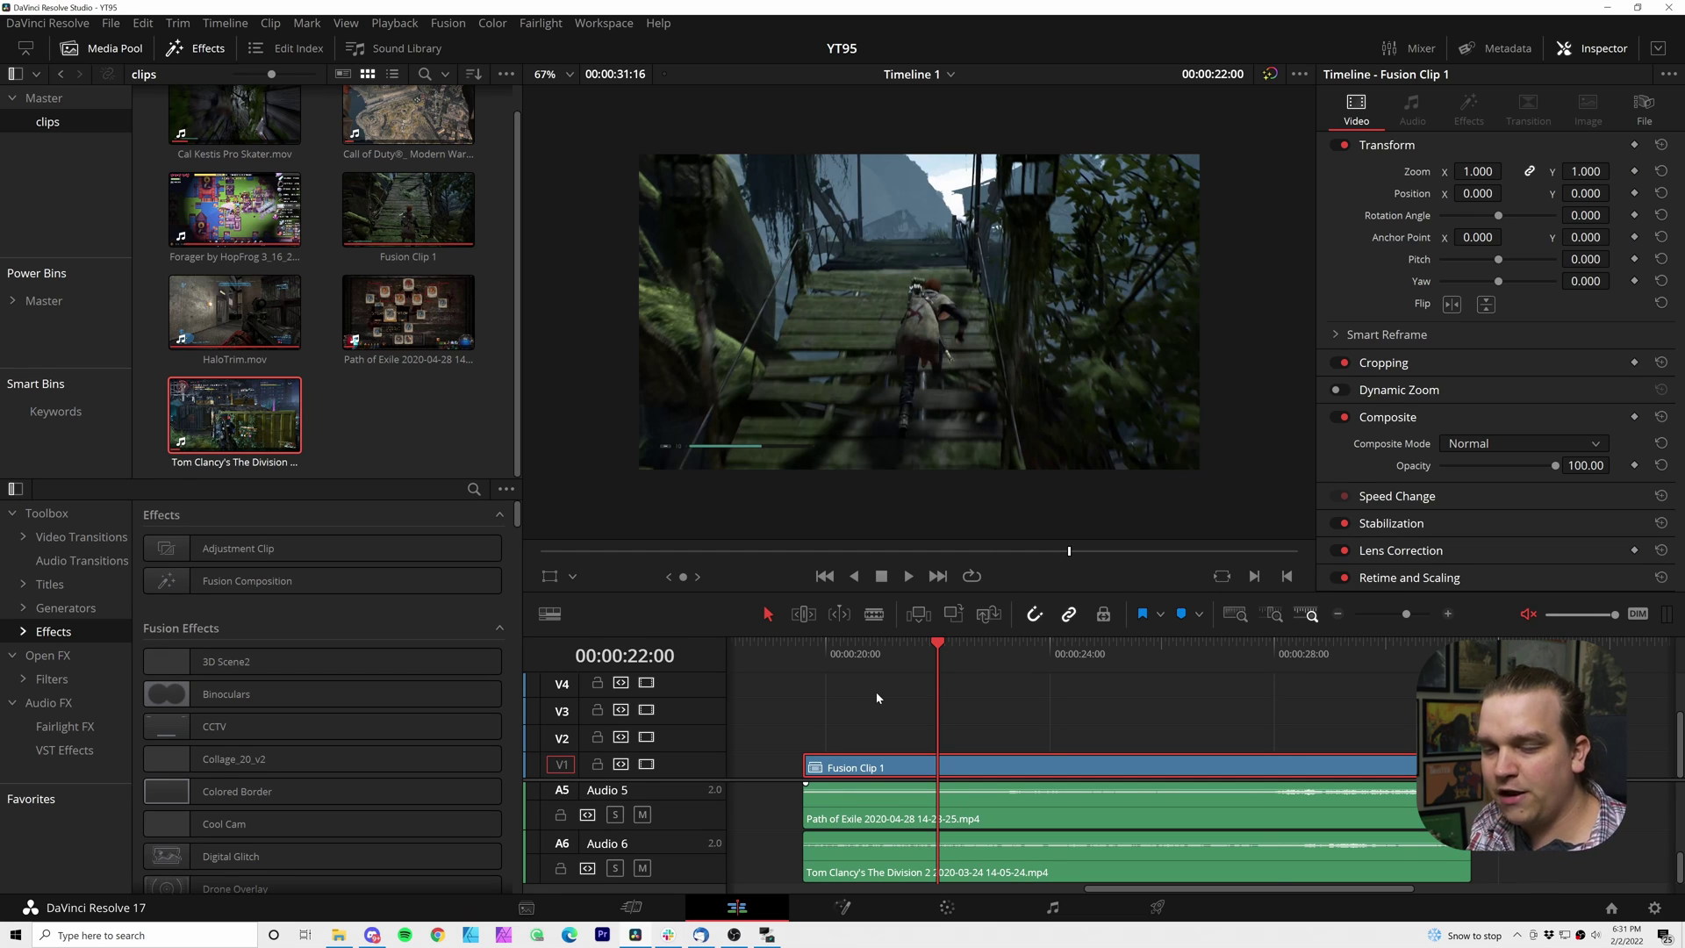
left_click(877, 696)
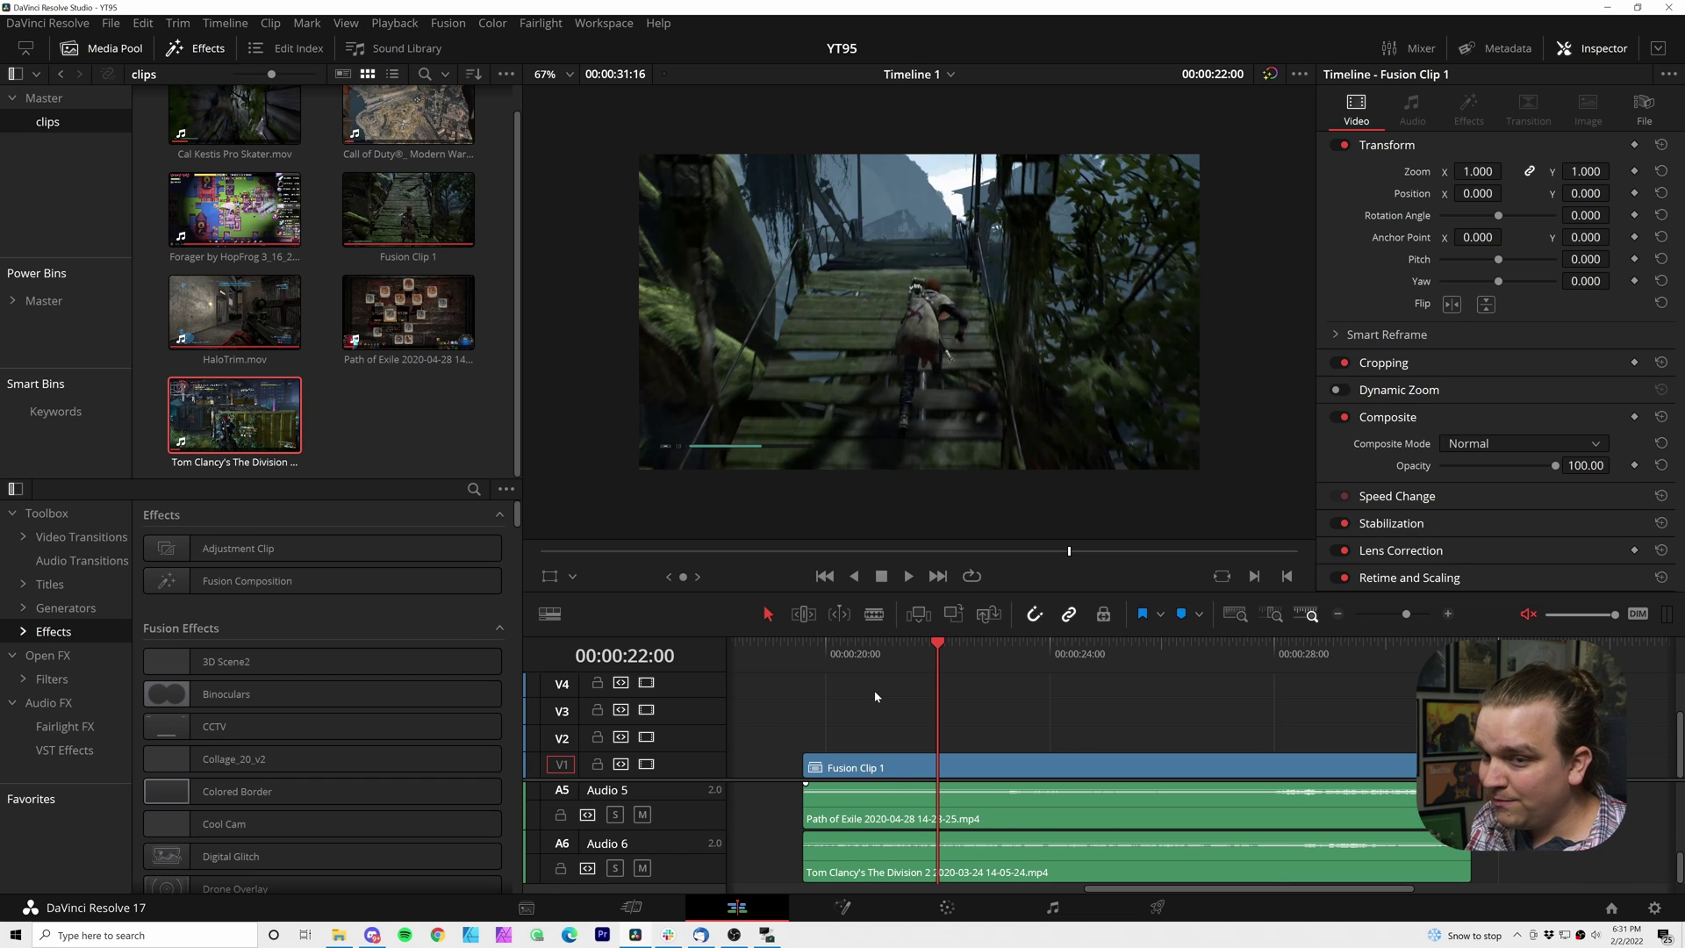
Step: Drag LayoutPro_6_v2 from the Layout Pro effects folder onto Fusion Clip 1 and scrub to preview
left_click(24, 632)
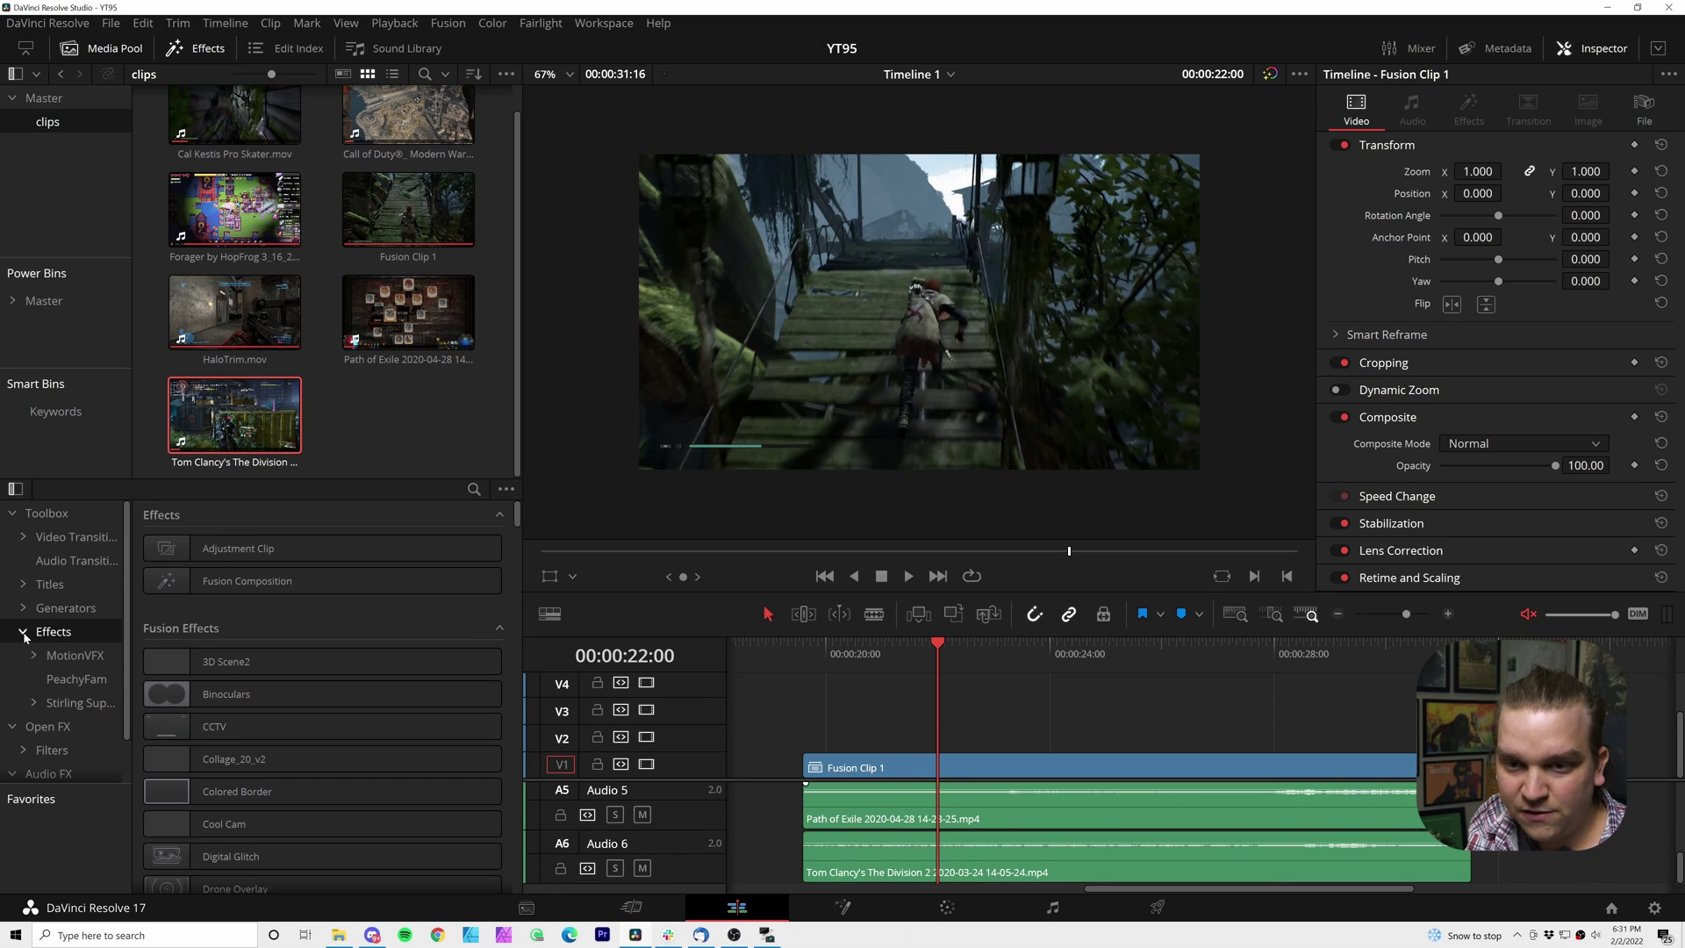
left_click(34, 710)
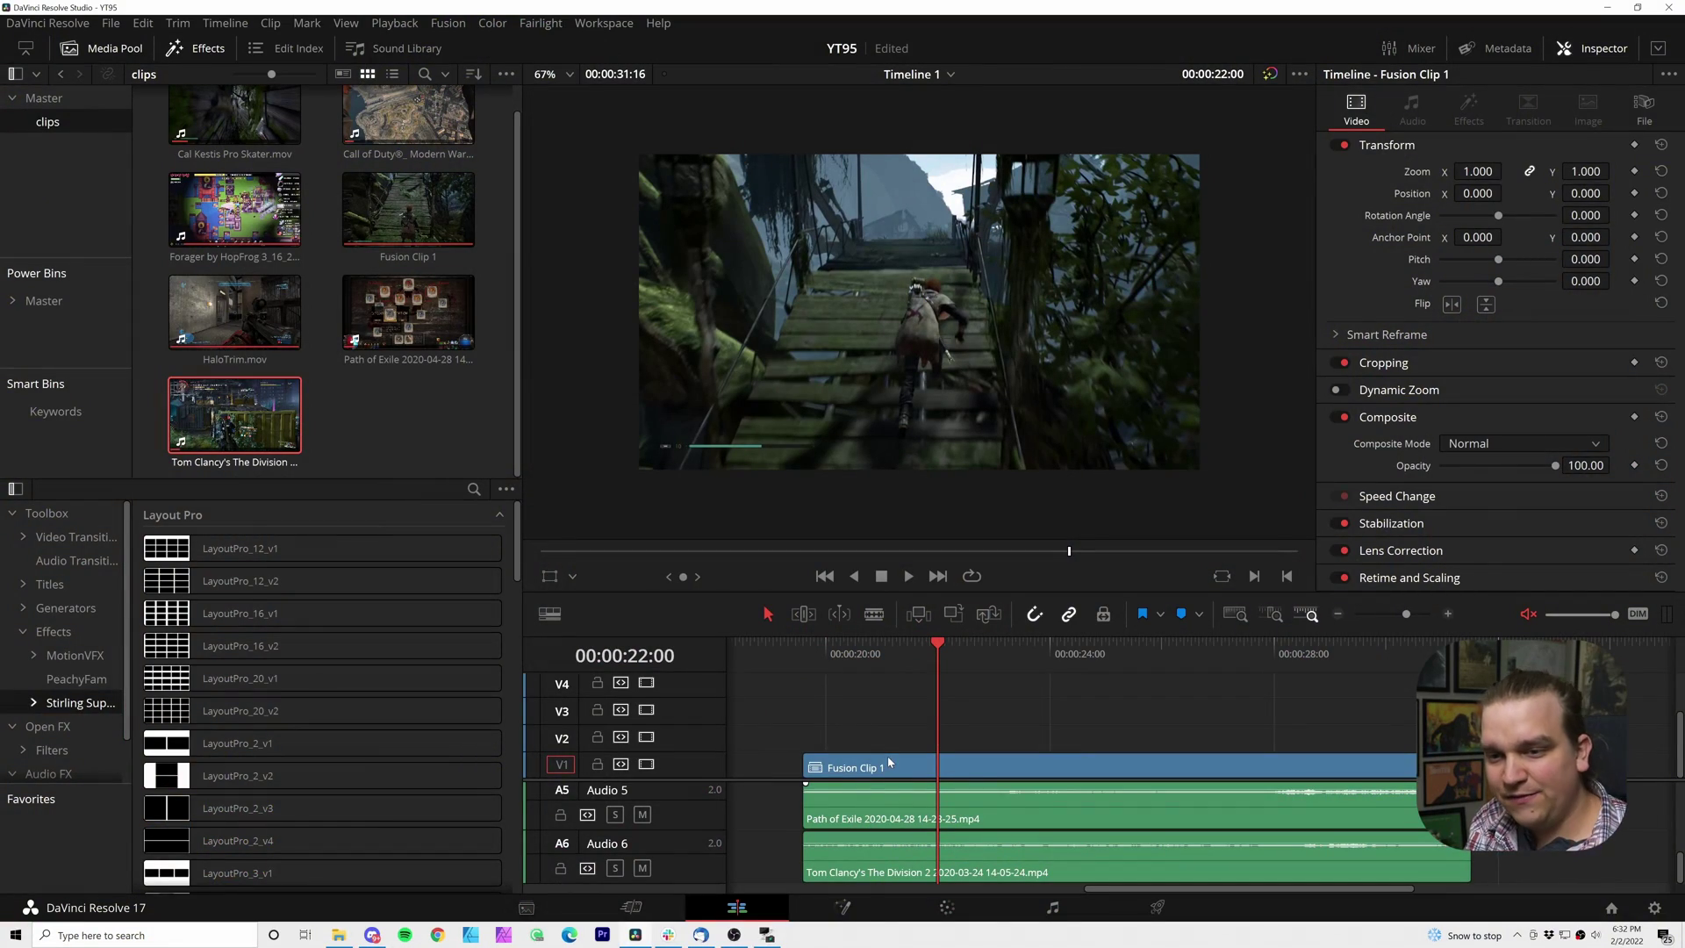
scroll(386, 649, "down", 6)
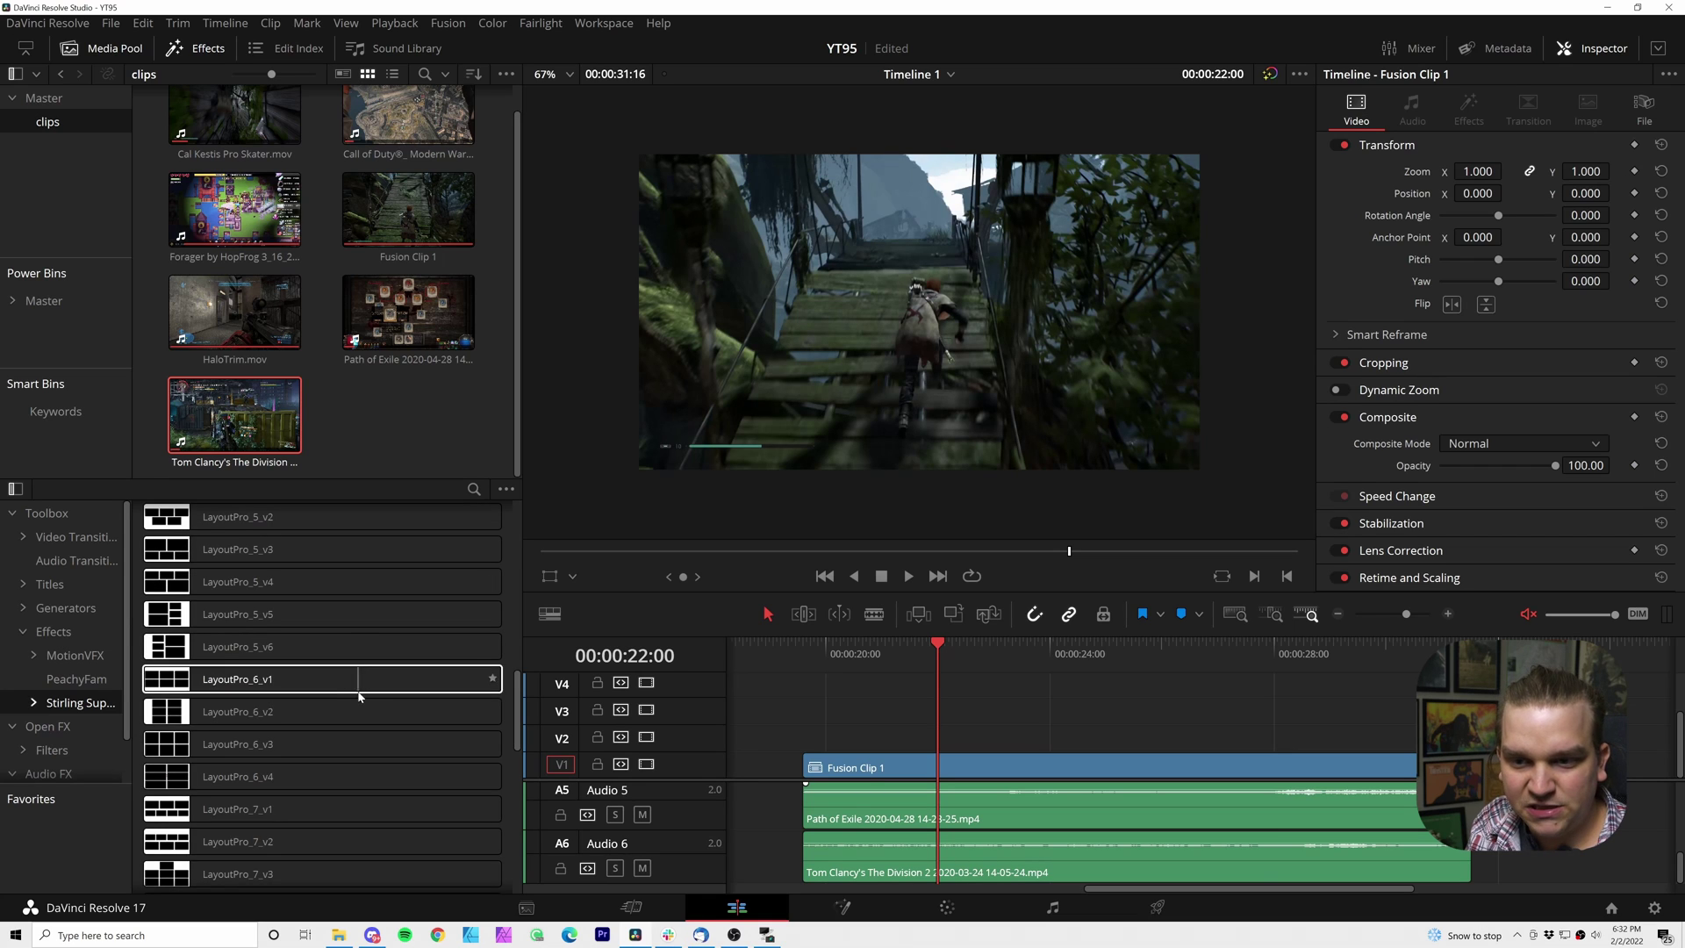
scroll(368, 693, "down", 2)
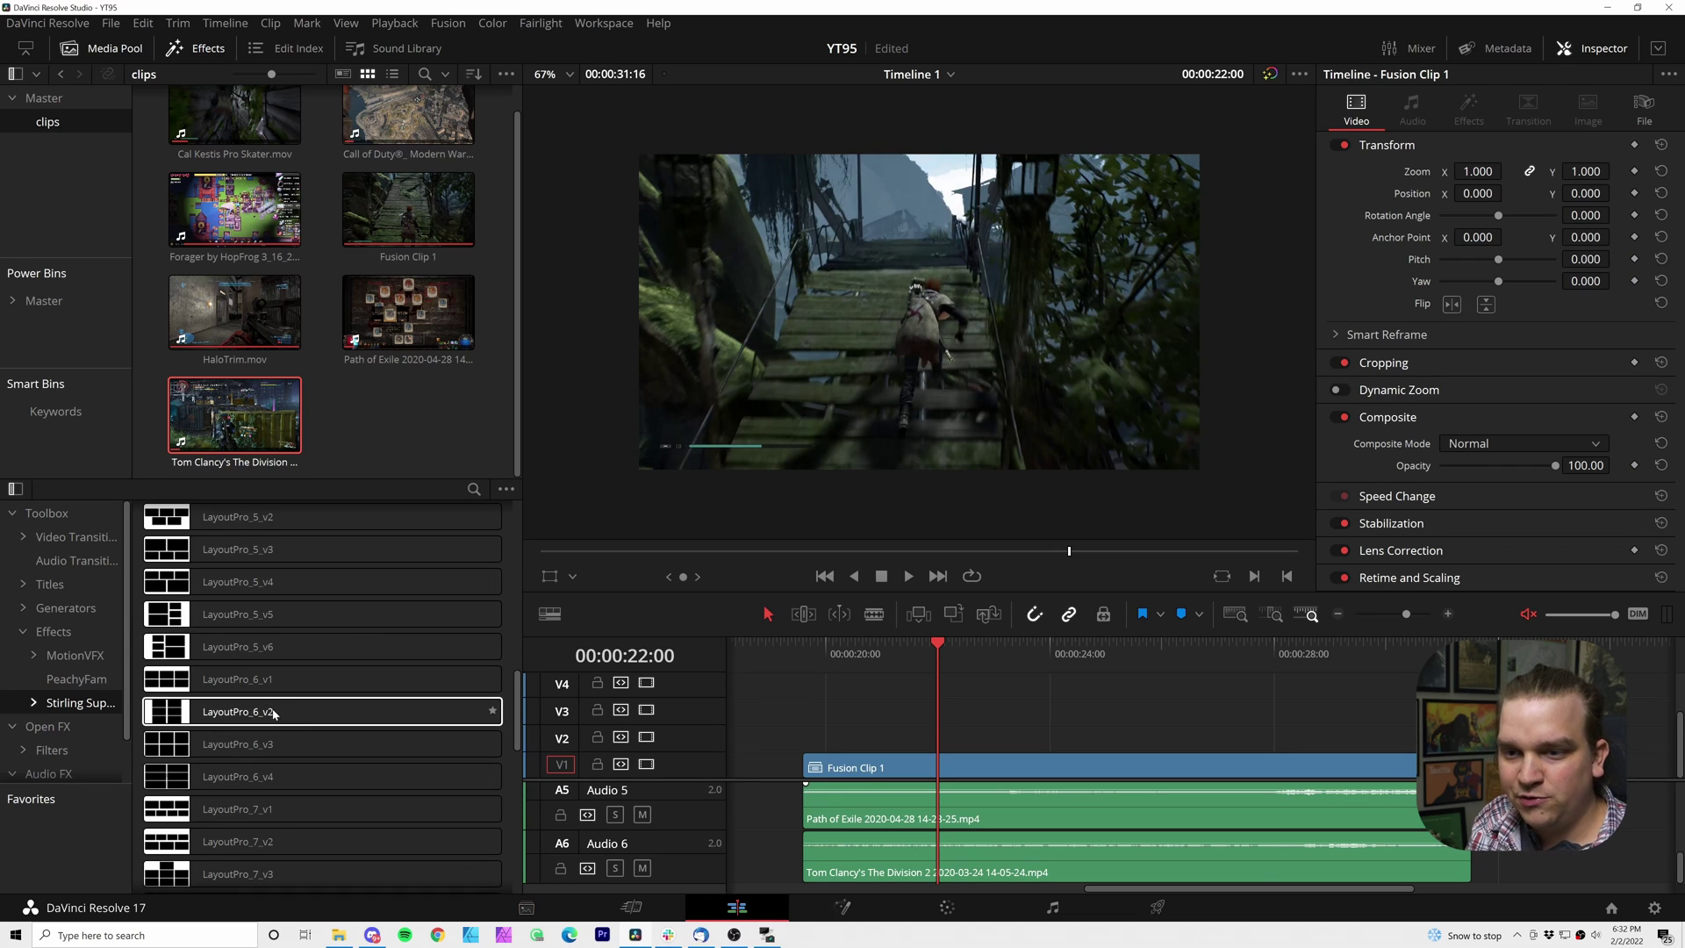
mouse_move(245, 718)
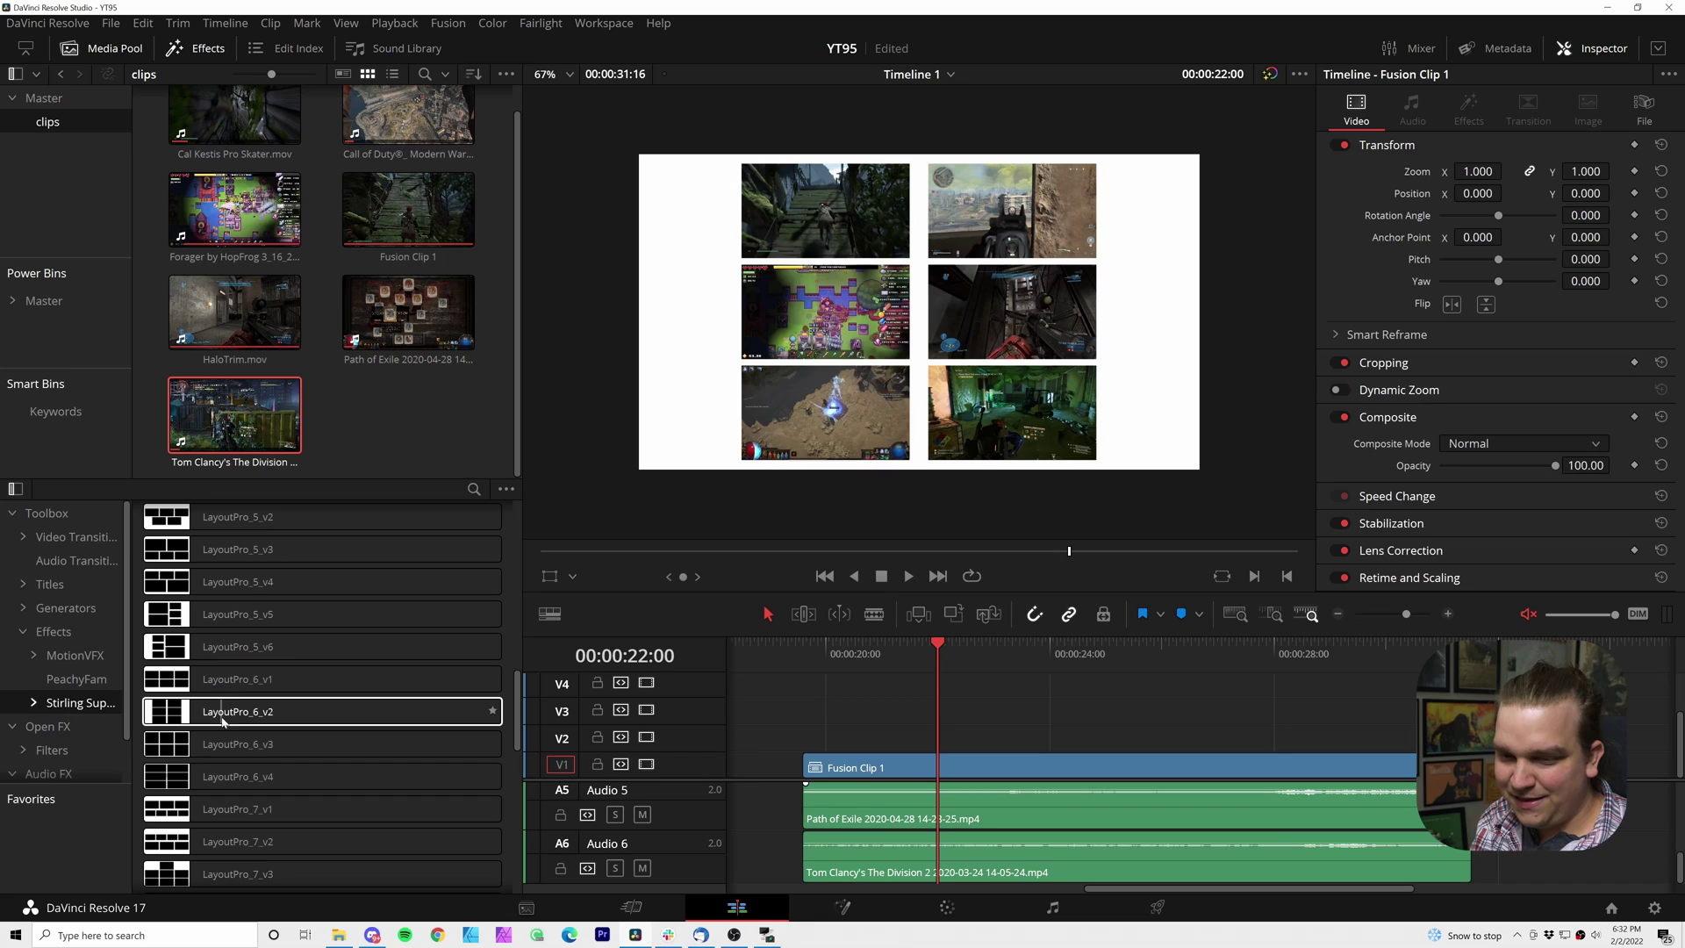
left_click_drag(242, 717, 867, 766)
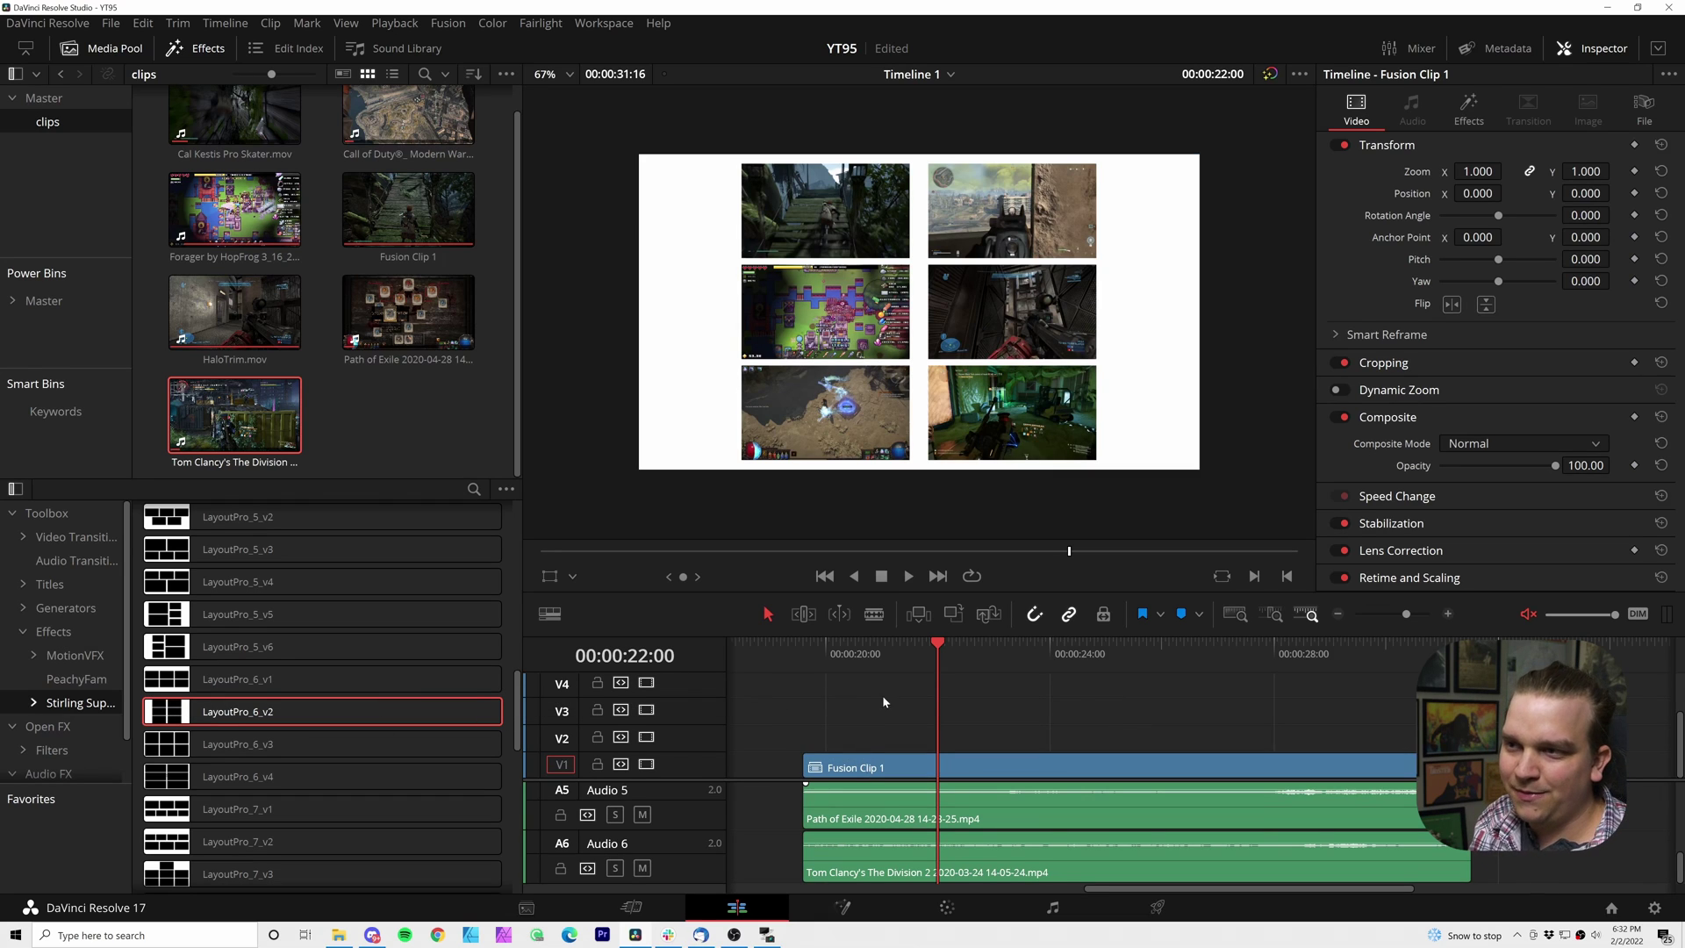
left_click_drag(835, 653, 1121, 653)
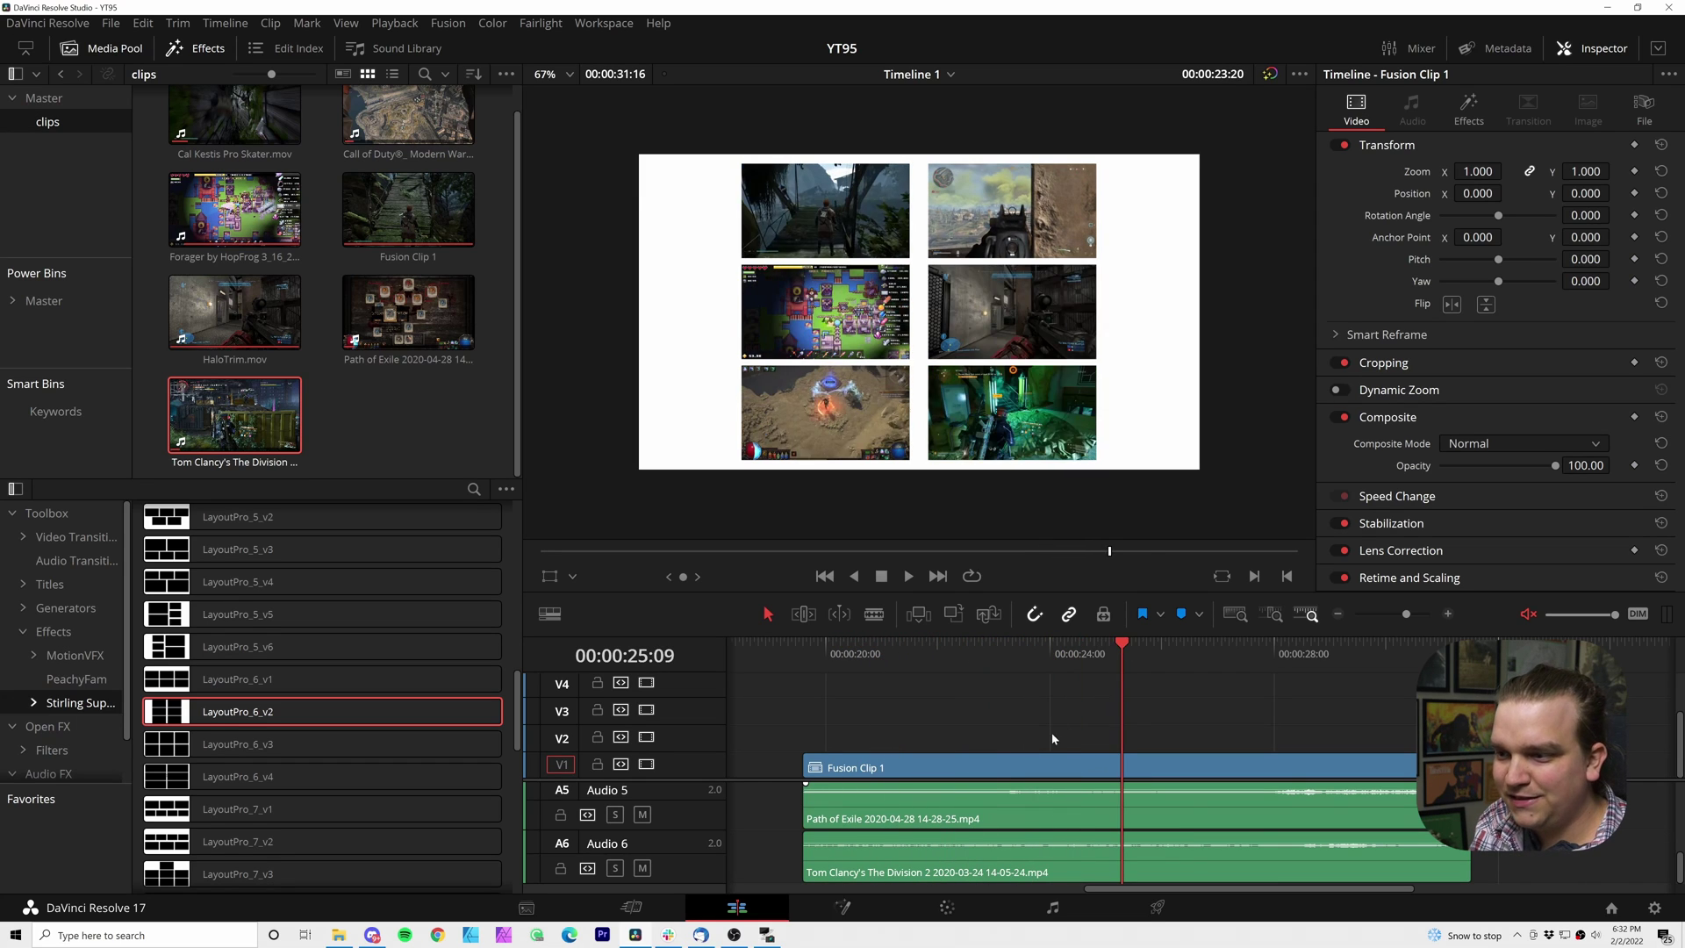
Step: Enlarge the top-left tile to 0.41 and lower its vertical position in LayoutPro_6_v2
left_click(1469, 115)
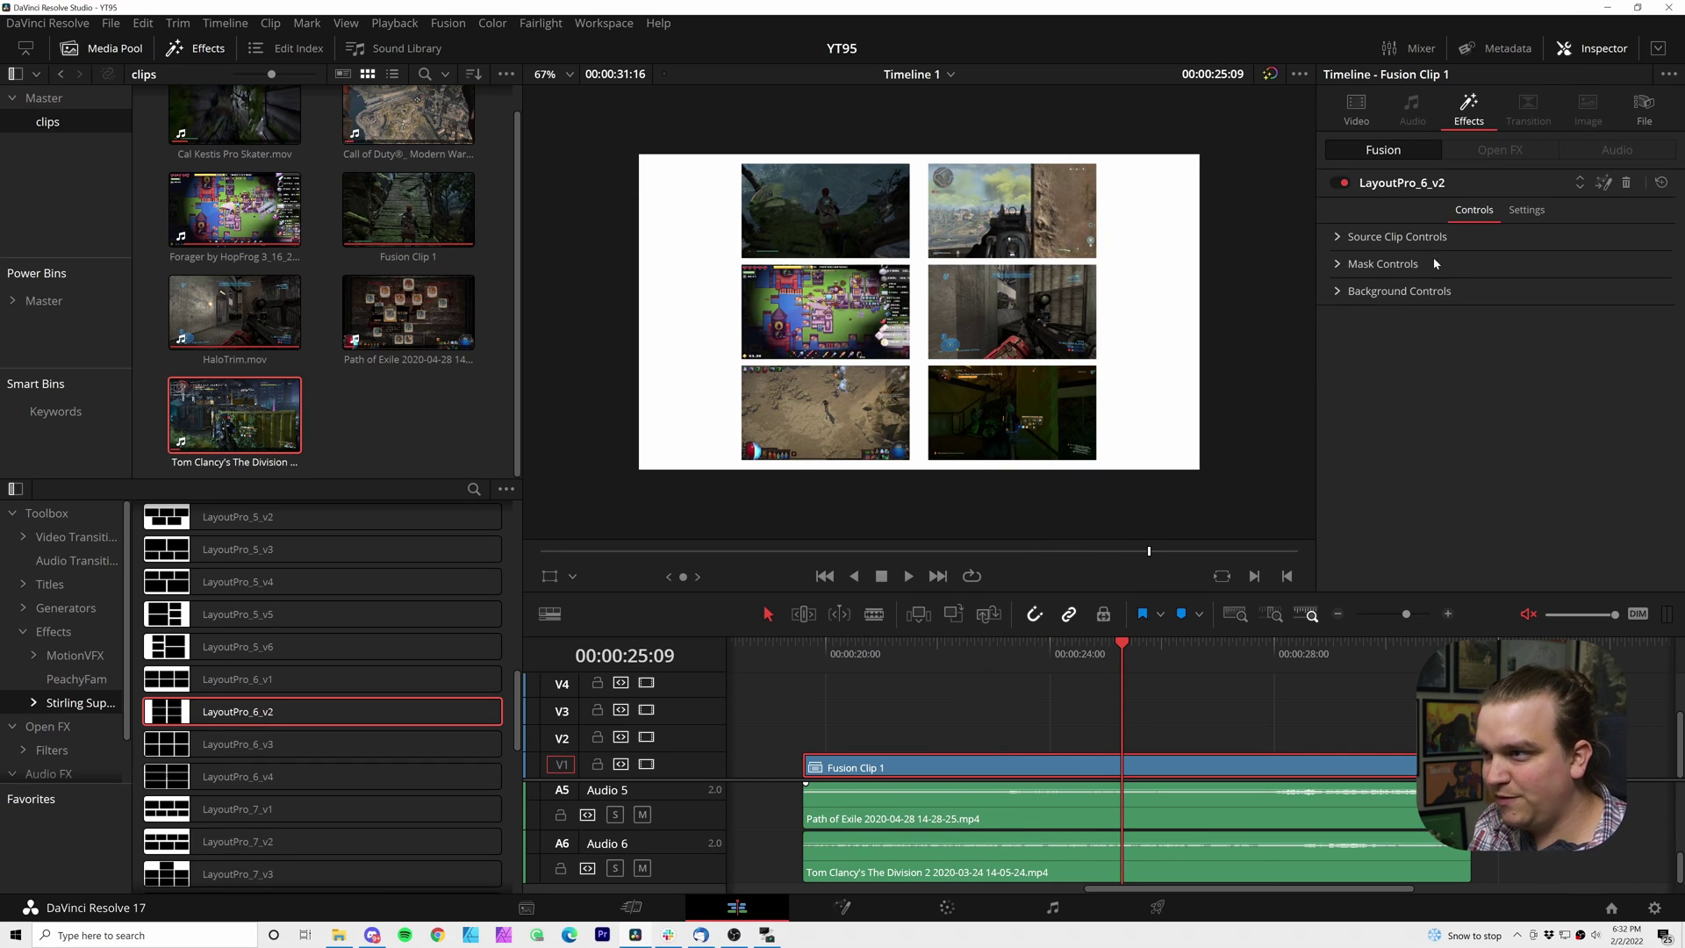
left_click(1337, 238)
left_click_drag(1480, 284, 1488, 284)
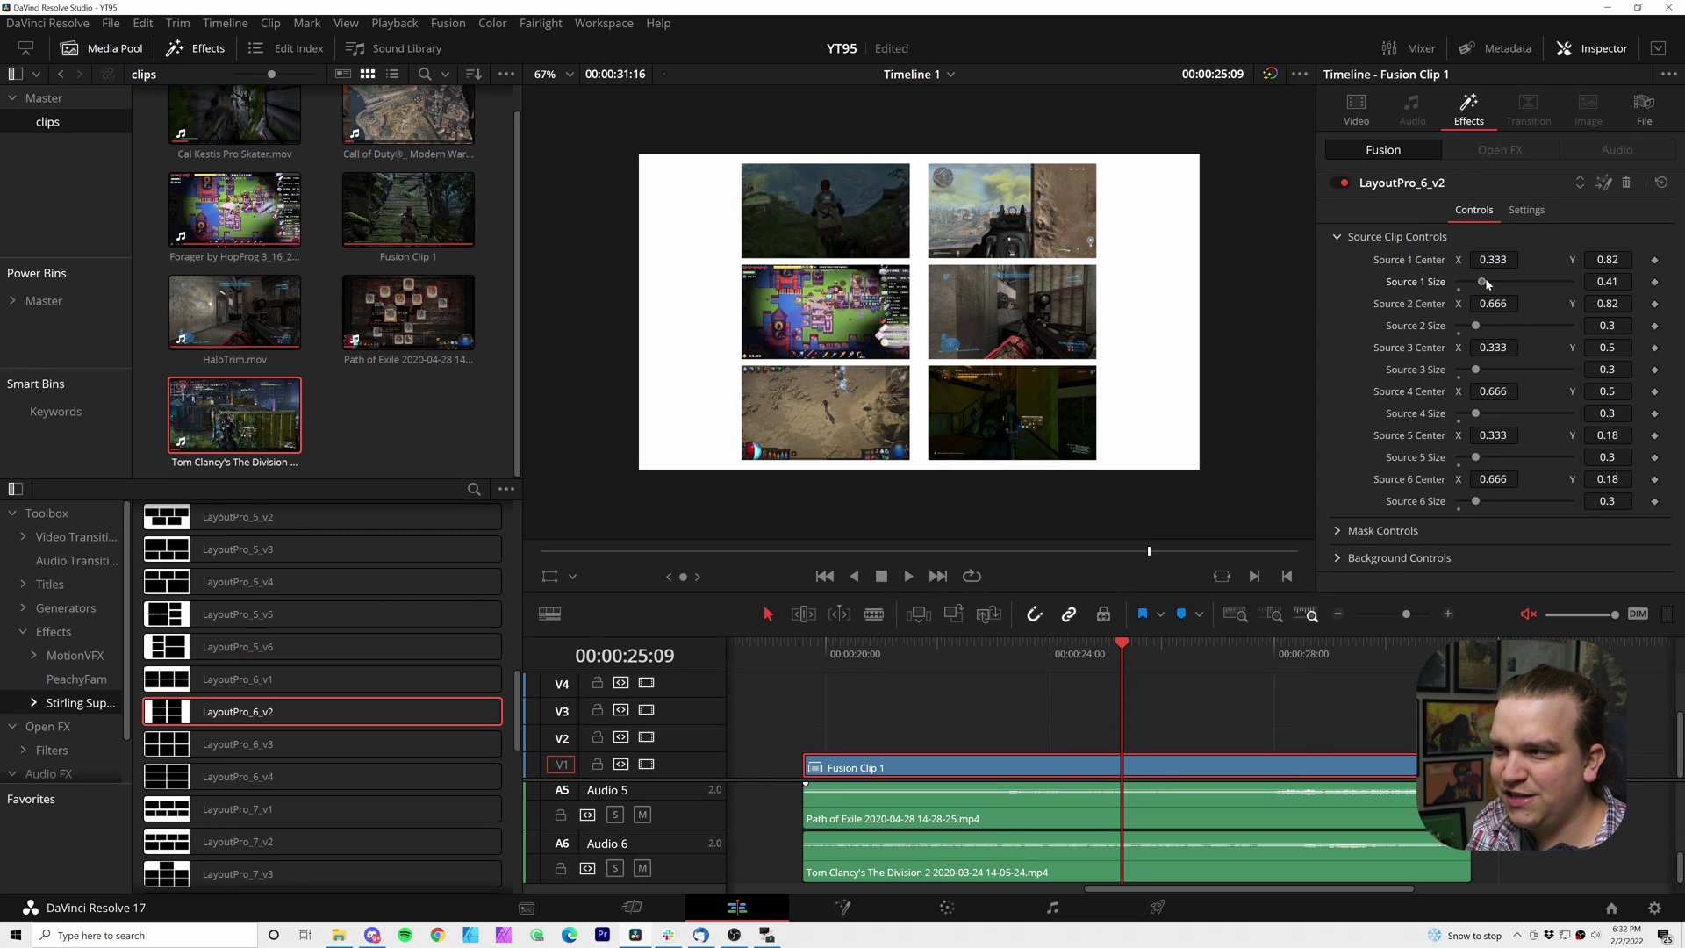
left_click_drag(1607, 259, 1597, 259)
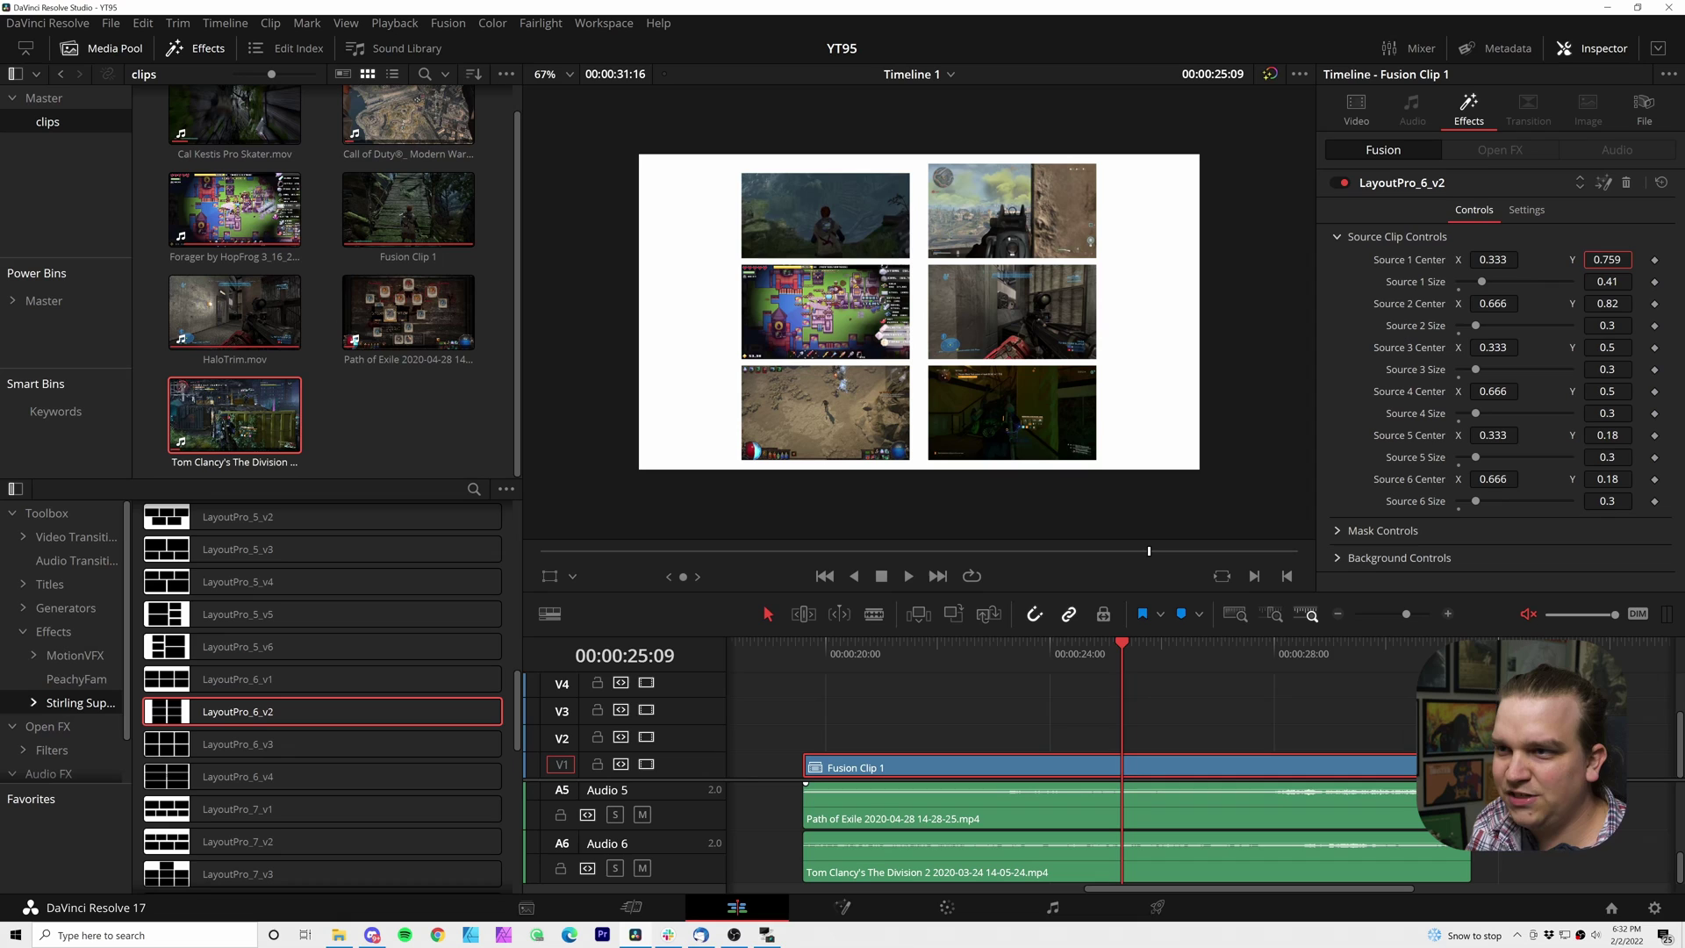
Step: Raise the Mask Corner Radius to round the clip tiles' corners
left_click(1383, 531)
scroll(1389, 452, "down", 2)
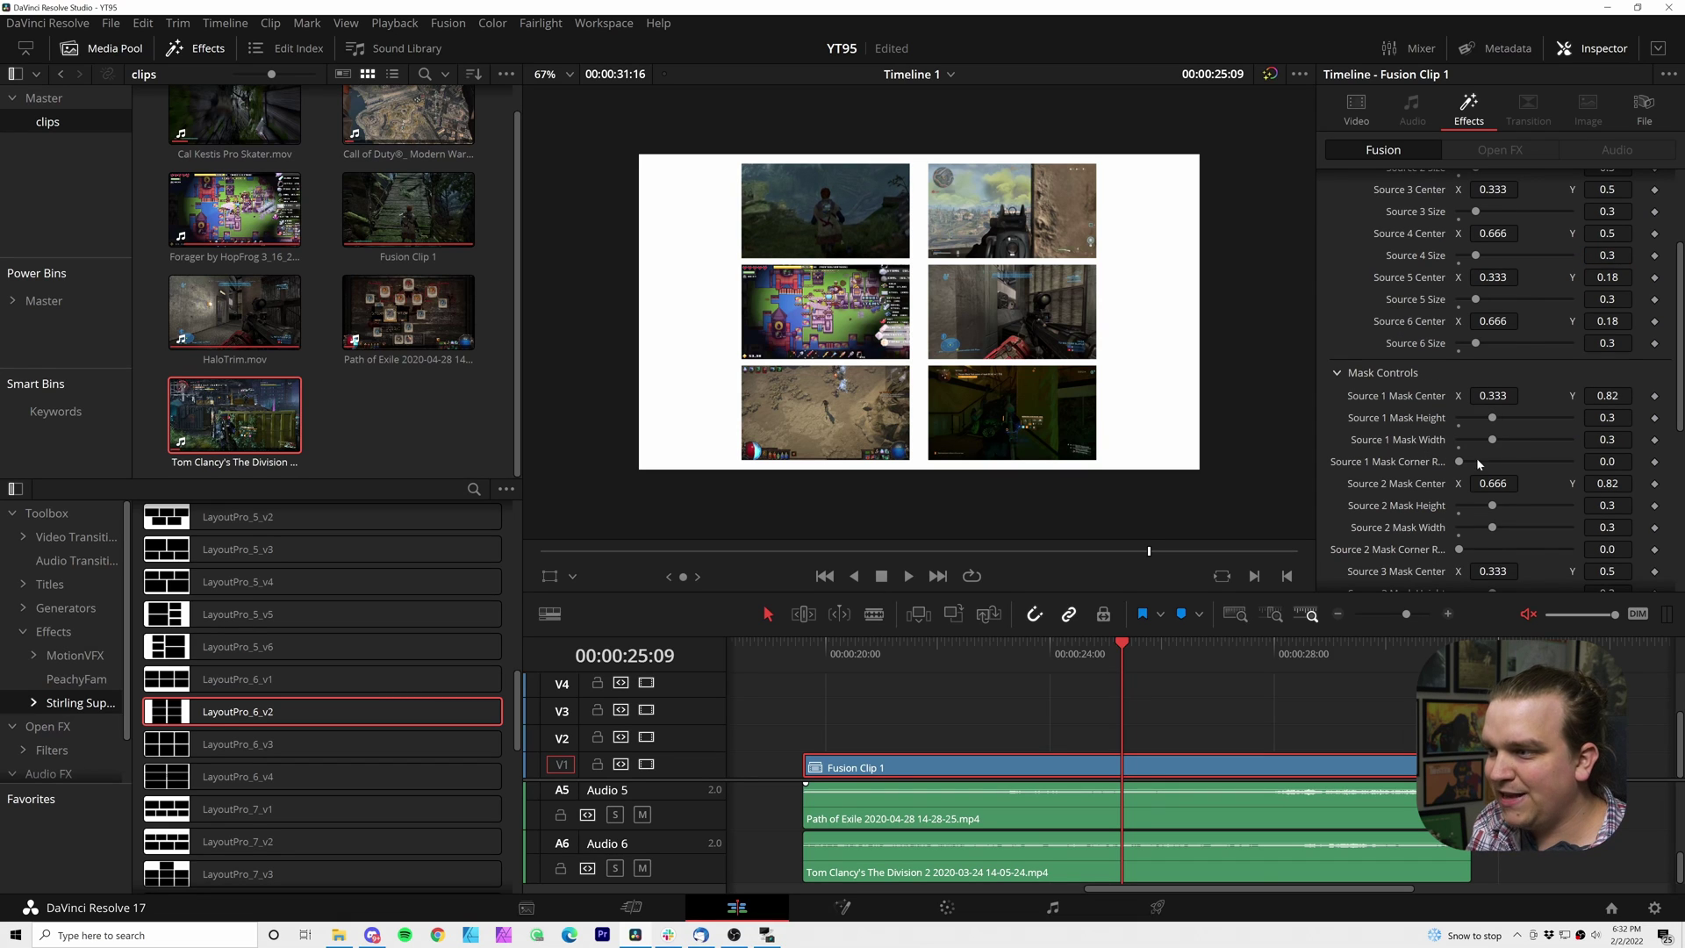
left_click_drag(1475, 460, 1571, 461)
left_click_drag(1634, 559, 1623, 553)
scroll(1516, 500, "down", 1)
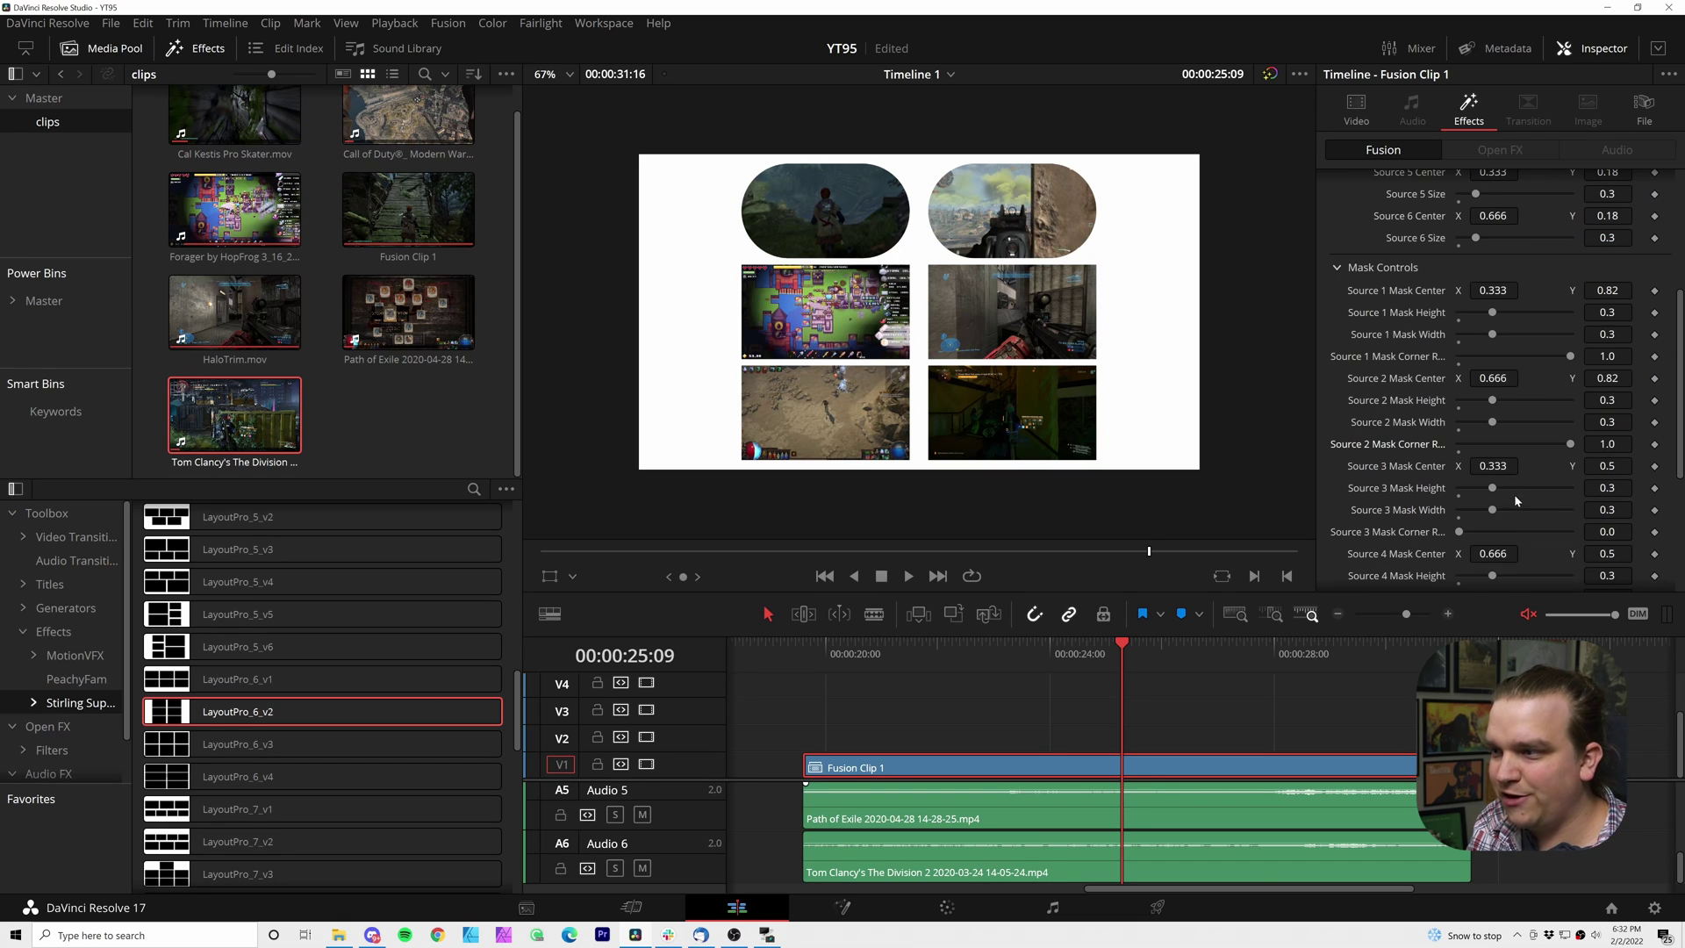
left_click_drag(1483, 539, 1572, 572)
Step: Set the Background Color to red, then undo to strip the layout effect
scroll(1533, 561, "down", 3)
left_click_drag(1571, 528, 1445, 528)
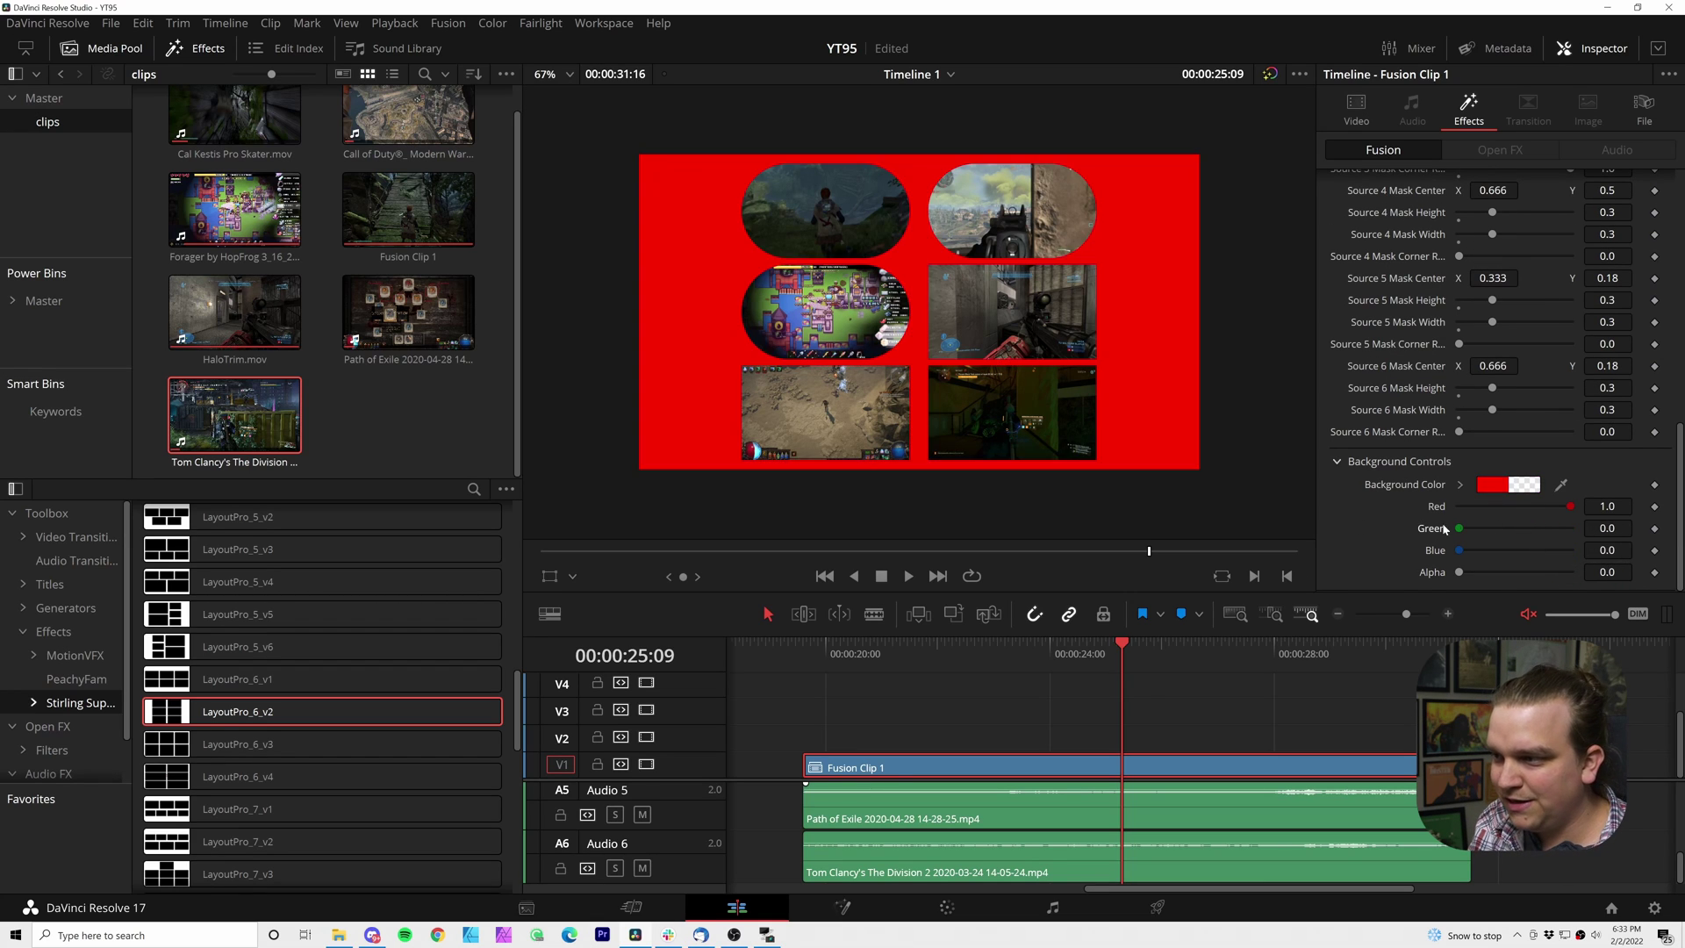
key("ctrl+z")
key("ctrl+z")
key("ctrl+z")
key("ctrl+z")
key("ctrl+z")
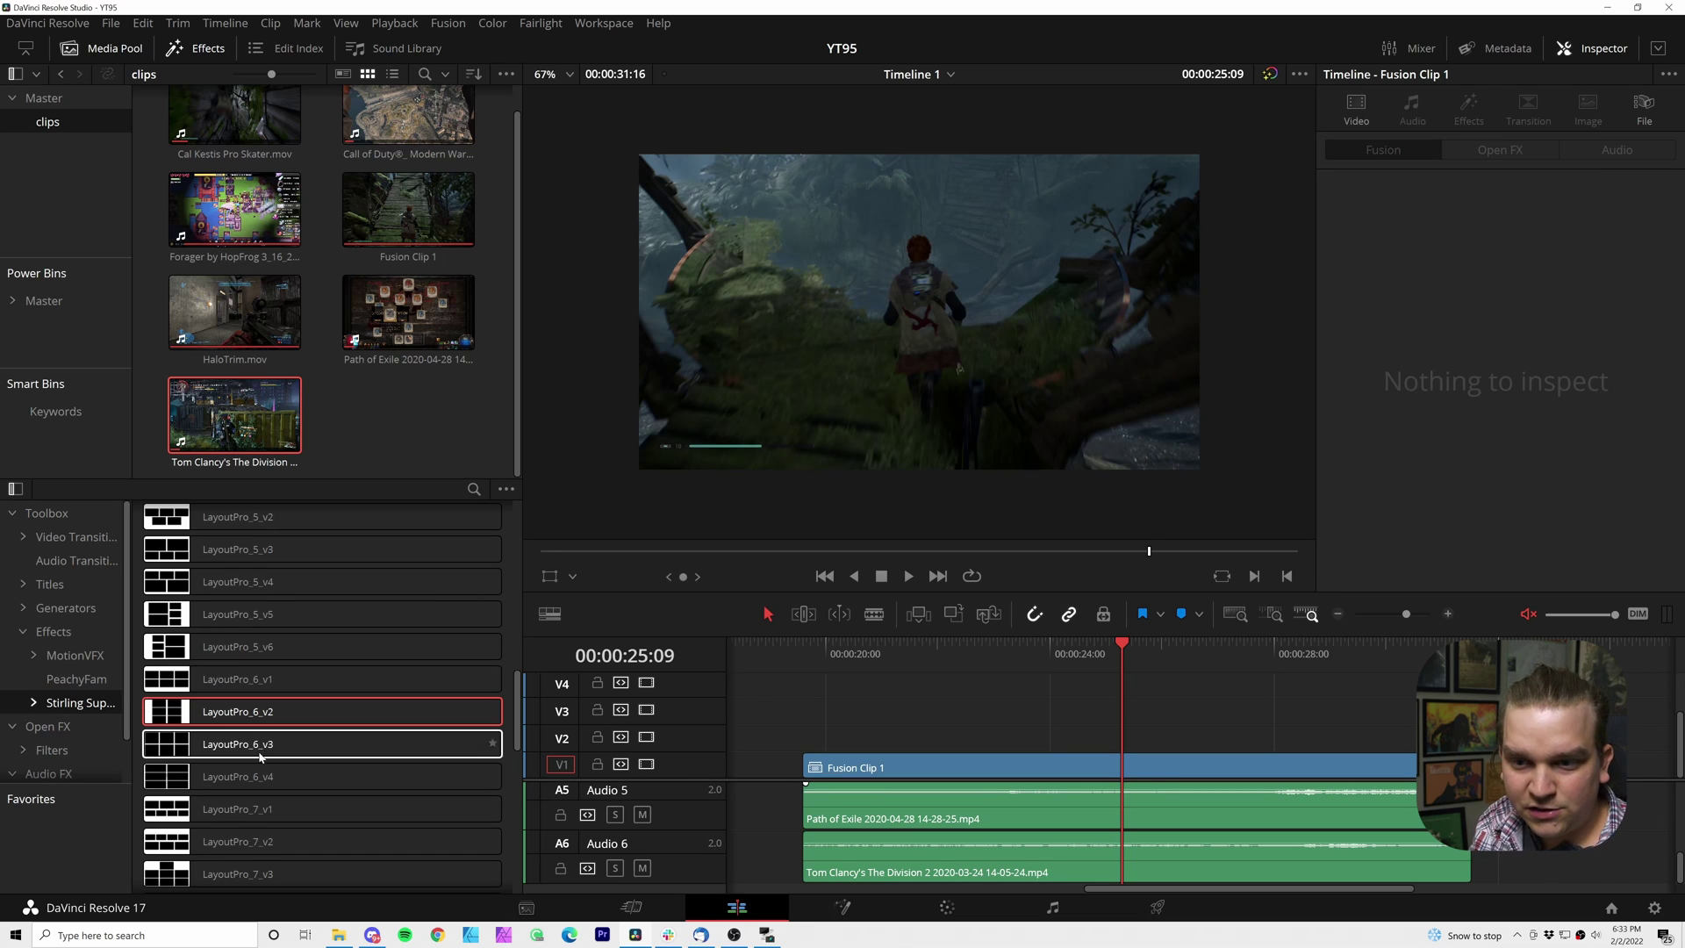
Step: Apply LayoutPro_6_v3 to Fusion Clip 1 and turn on render caching for that effect
left_click_drag(263, 743, 907, 765)
left_click(856, 645)
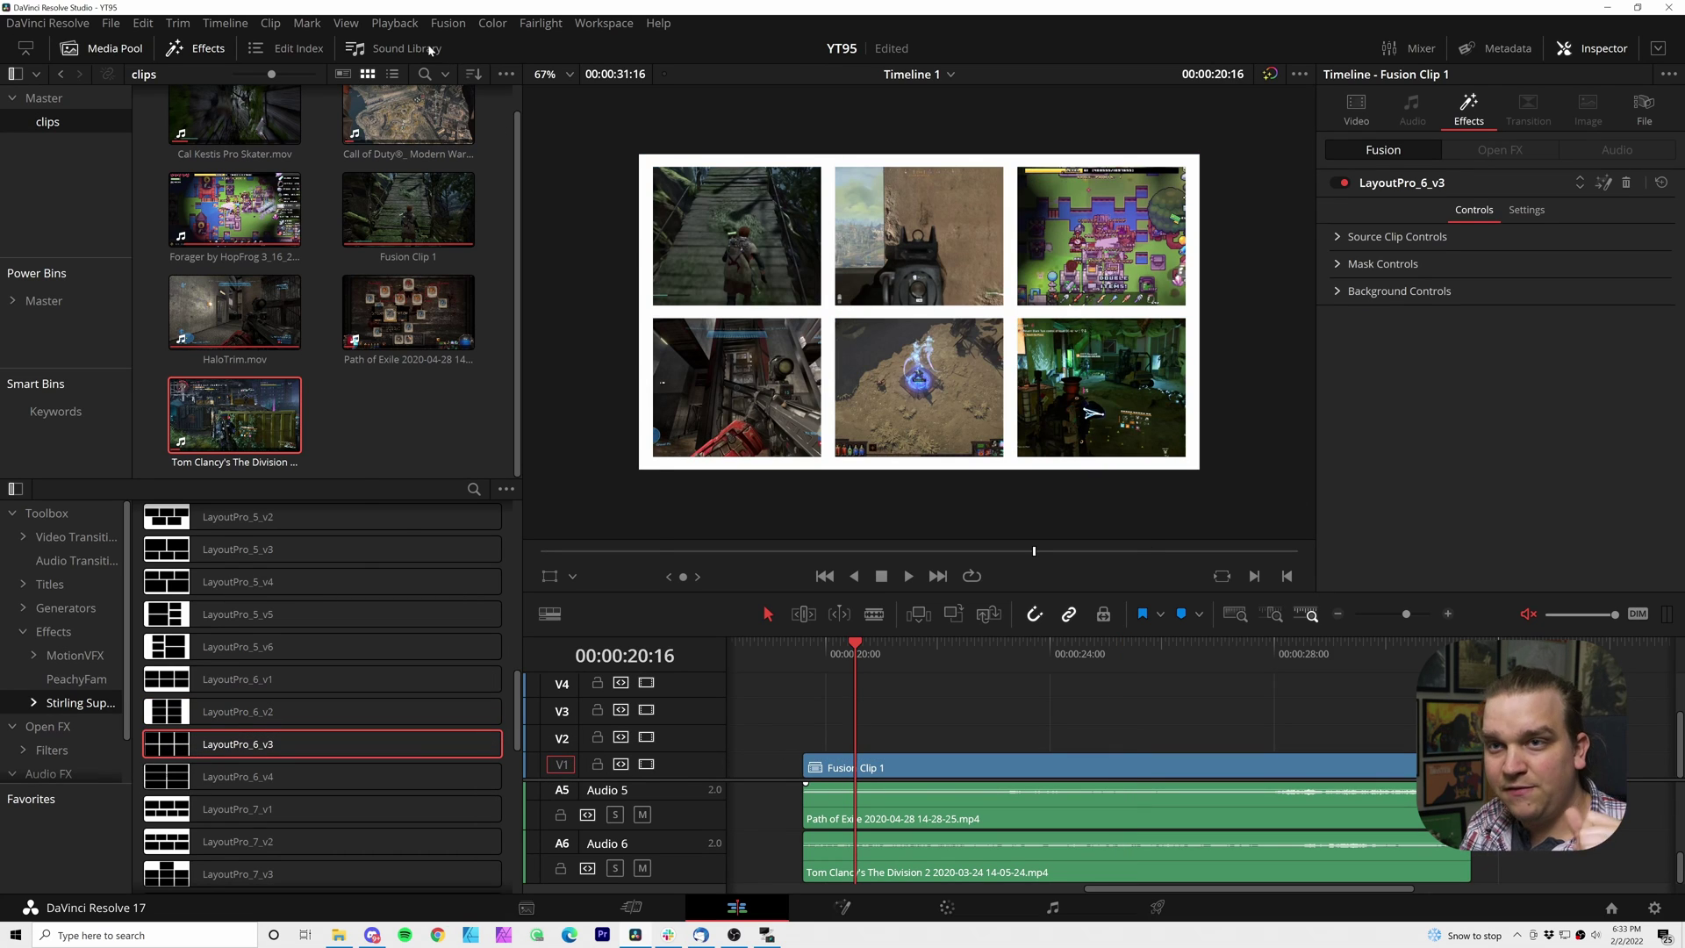
left_click(411, 24)
mouse_move(432, 116)
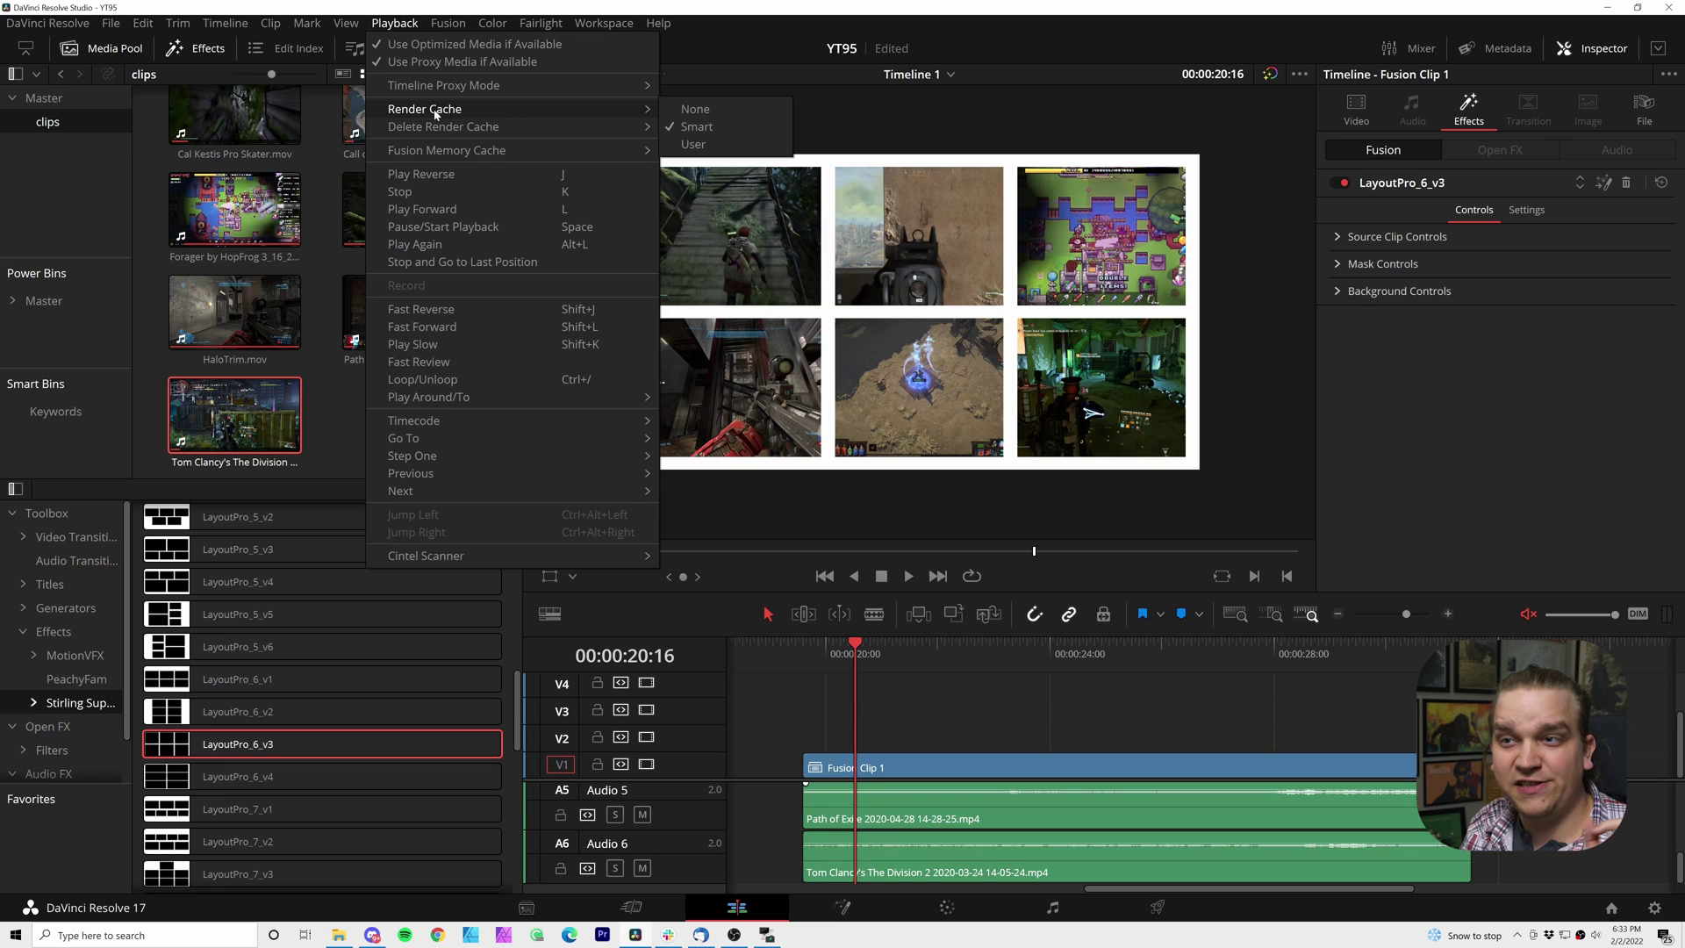
left_click(1052, 708)
right_click(905, 769)
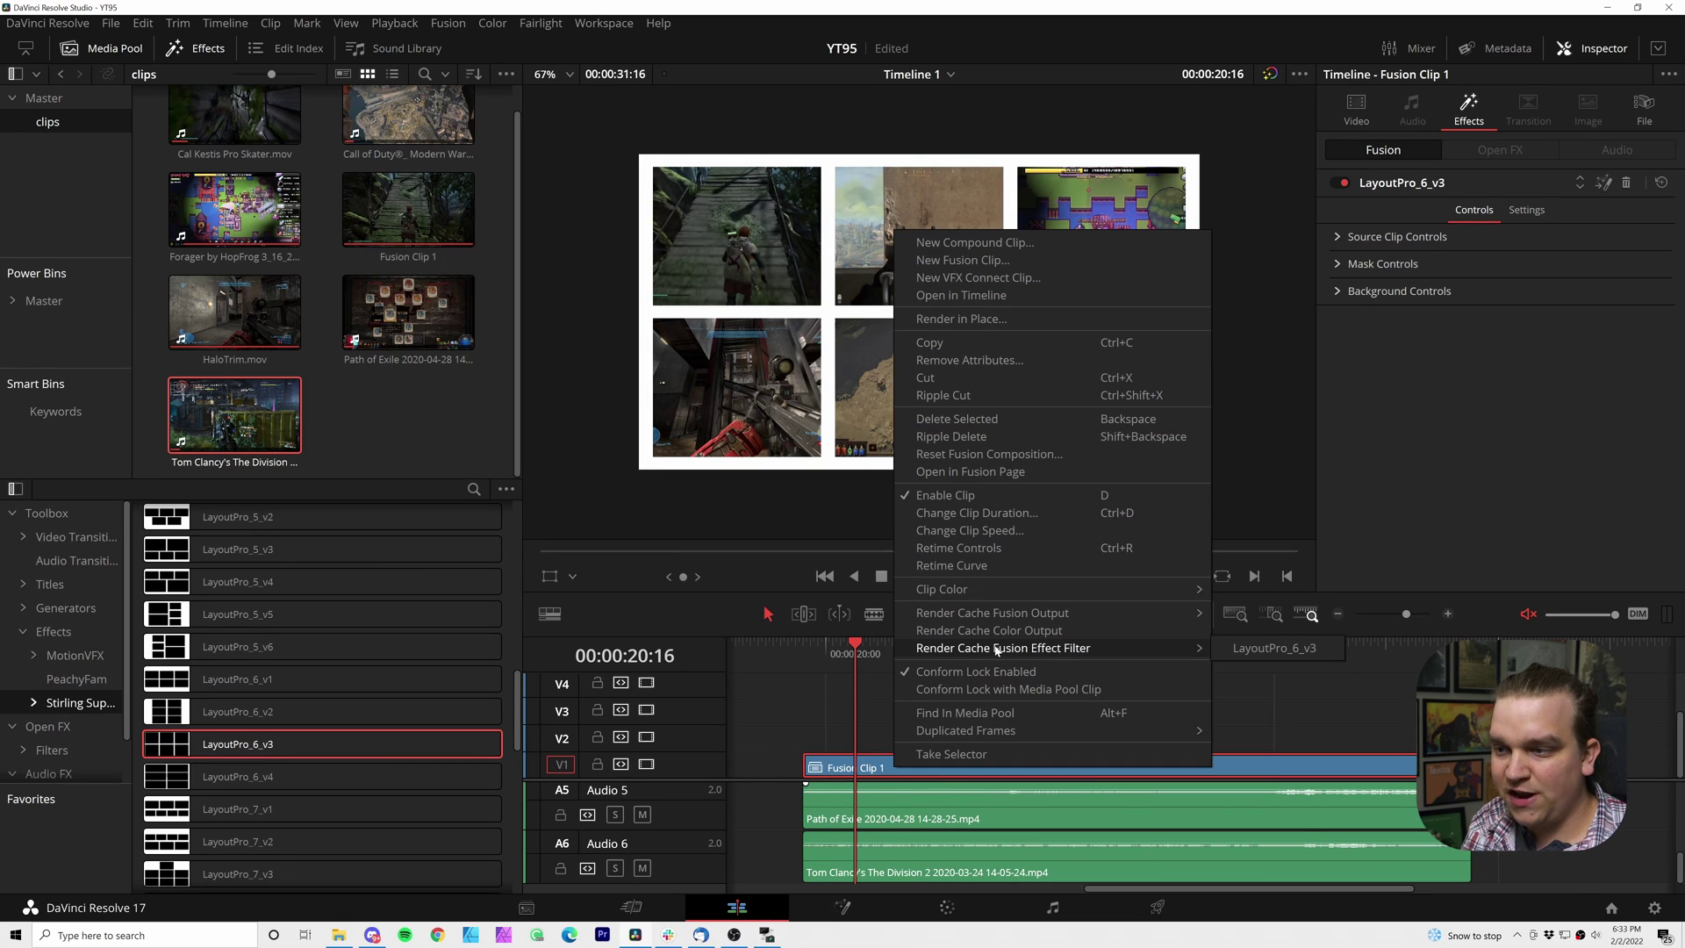
left_click(1314, 649)
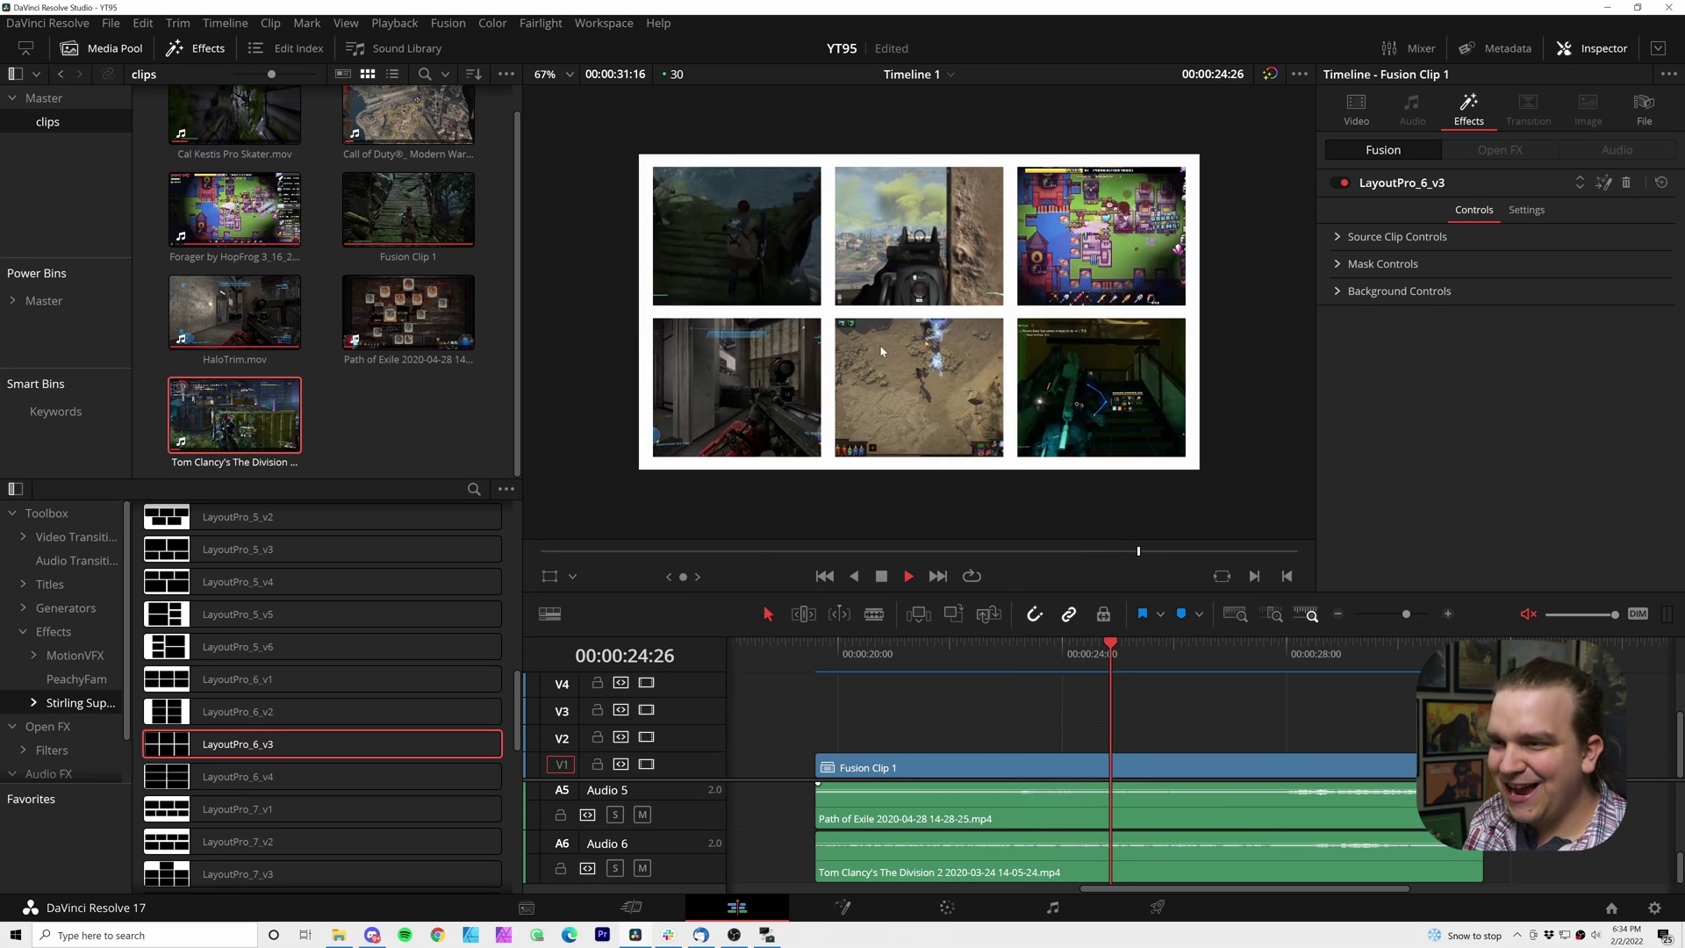
Step: Stop playback and raise the Source 1 Mask Corner Radius on Fusion Clip 1's layout effect
key("space")
left_click(882, 770)
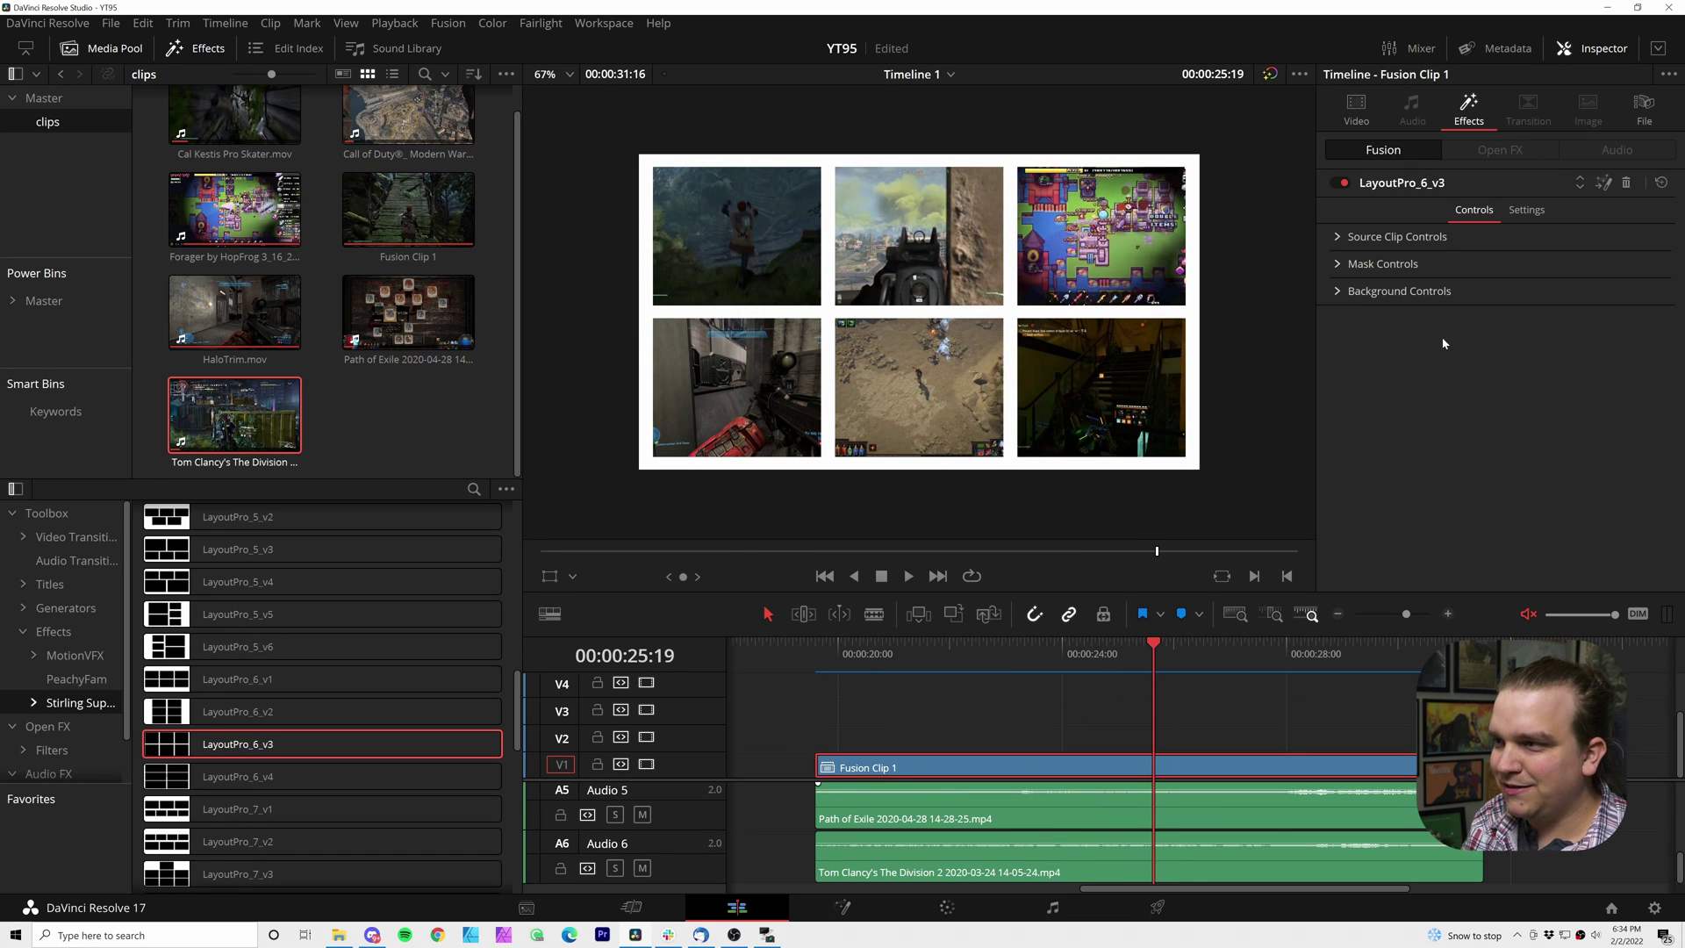
left_click(1351, 265)
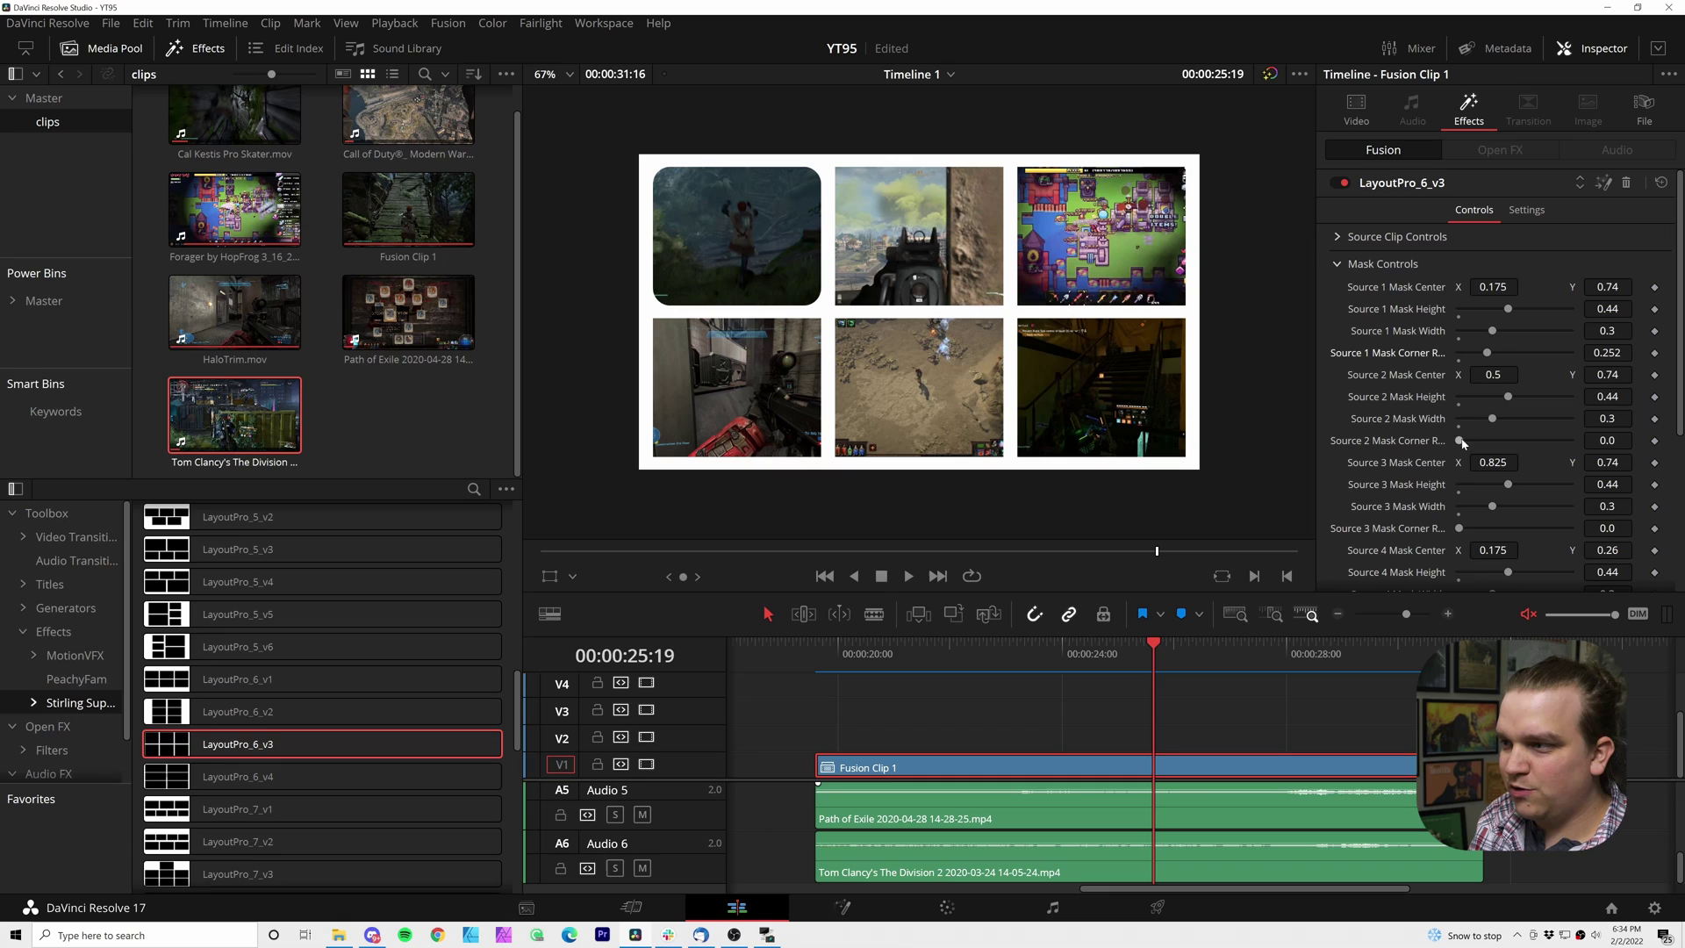
left_click_drag(1606, 463, 1614, 462)
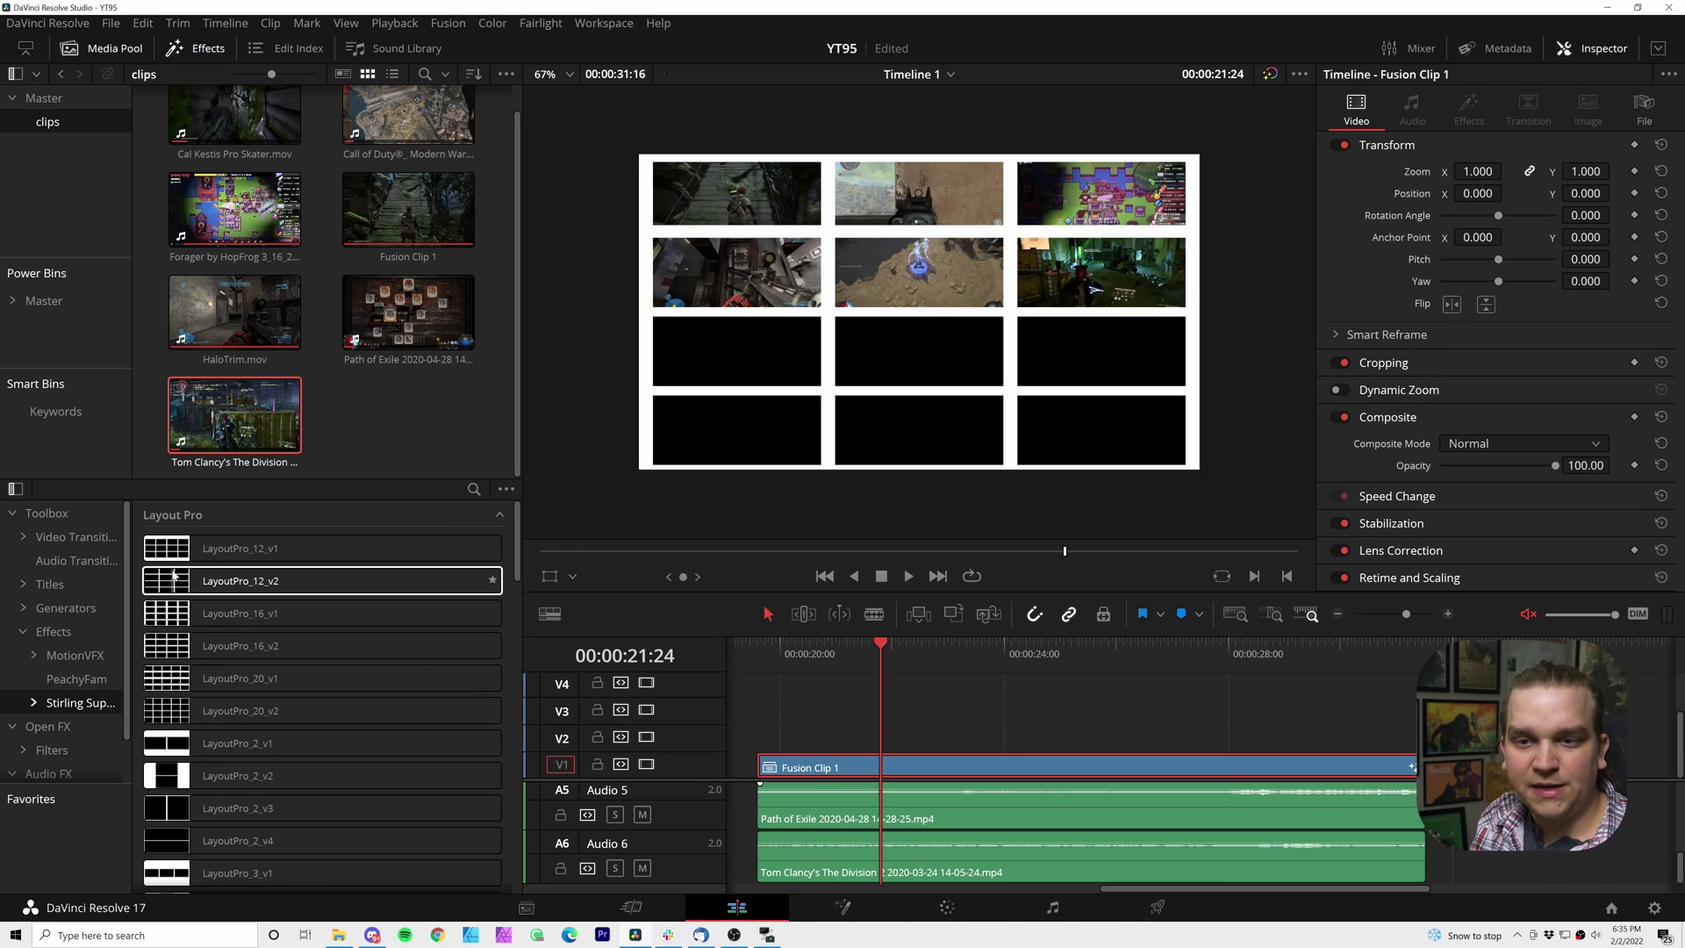
Step: Scroll through the timeline to the gameplay clips stacked on tracks up to V20
scroll(170, 624, "down", 3)
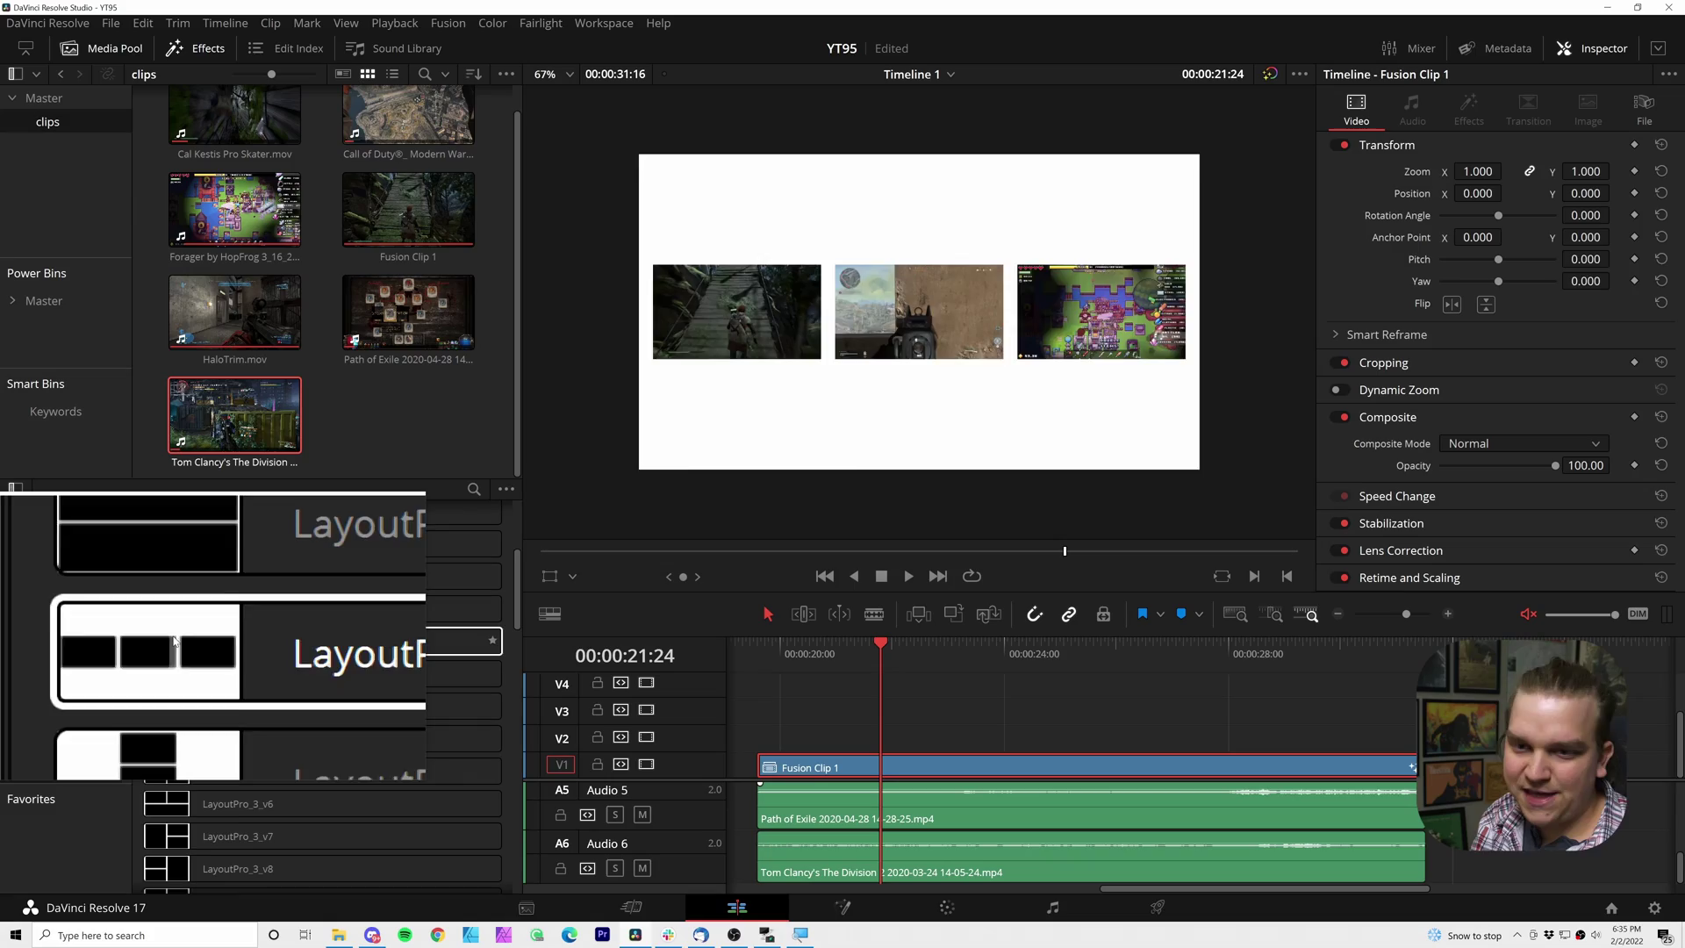
scroll(175, 643, "down", 2)
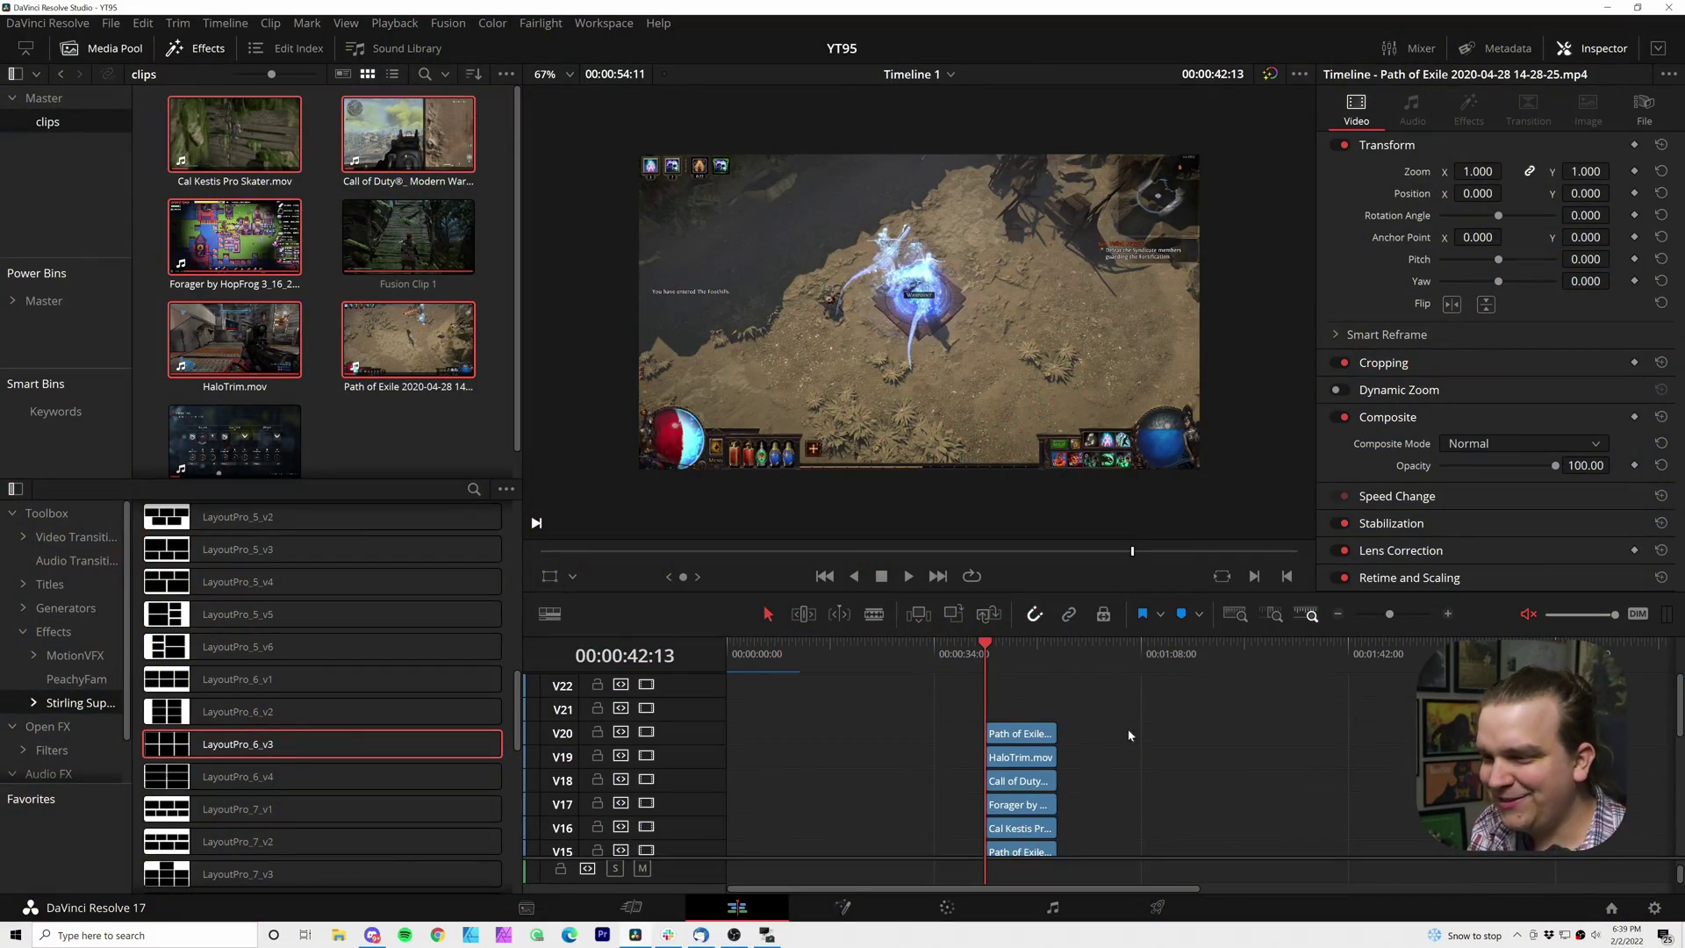
Step: Marquee-select all the stacked gameplay clips and make them a new Fusion Clip 2 on V1
scroll(1128, 729, "down", 5)
scroll(1101, 737, "down", 5)
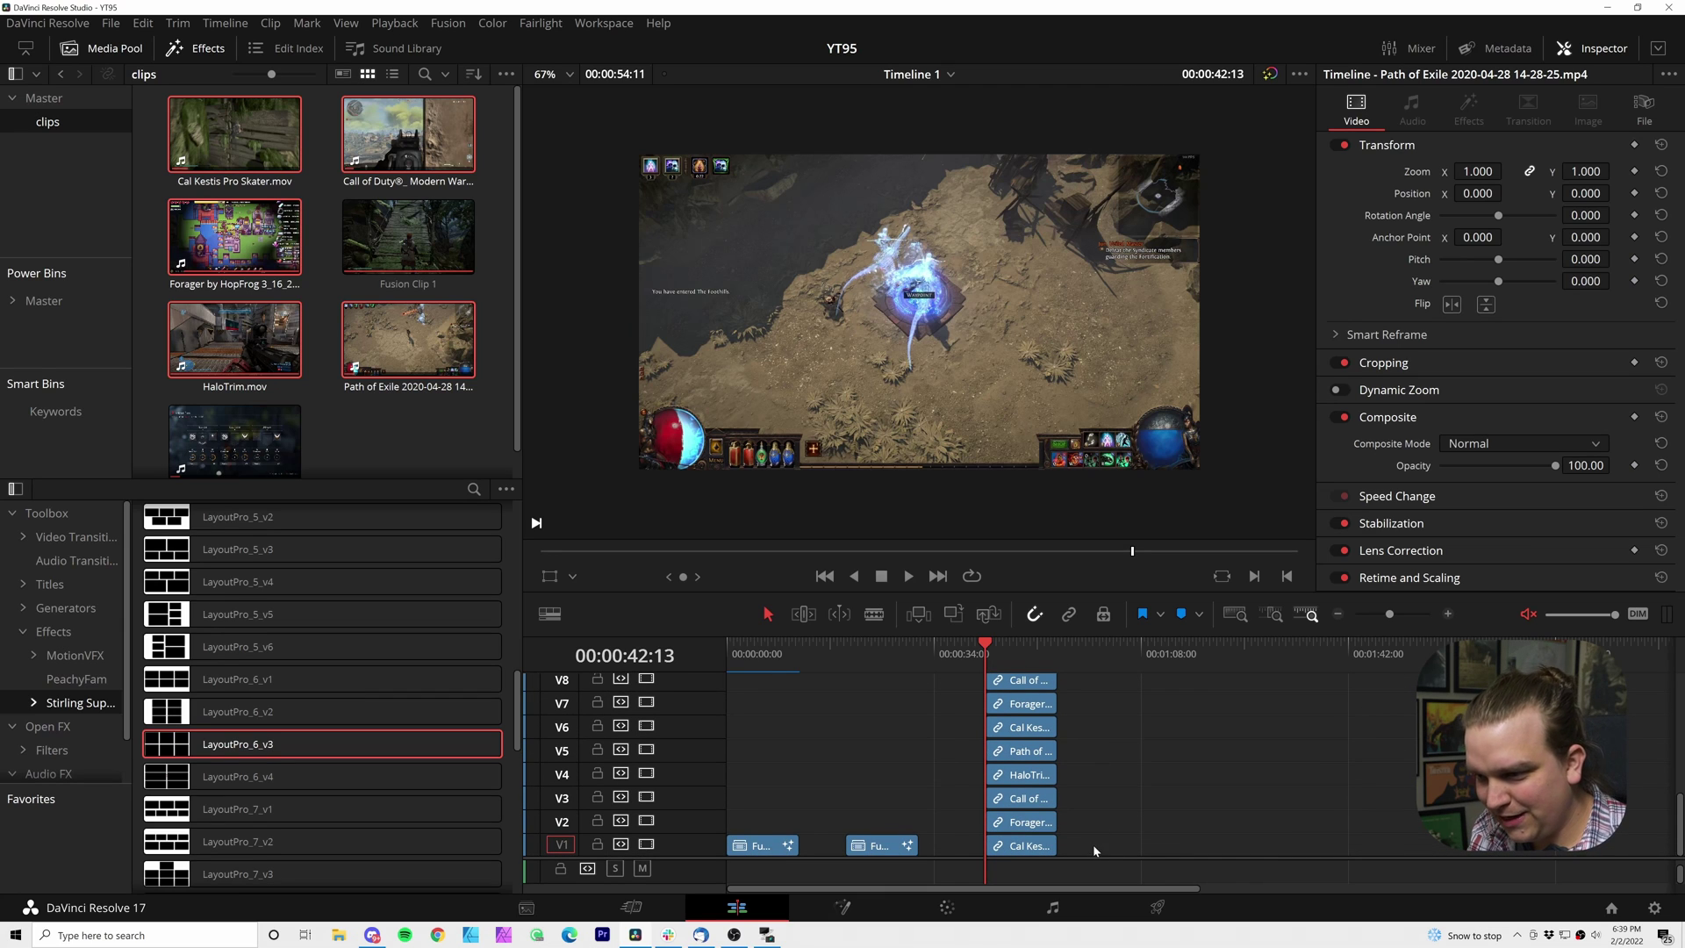
left_click_drag(1094, 849, 1022, 849)
right_click(1022, 849)
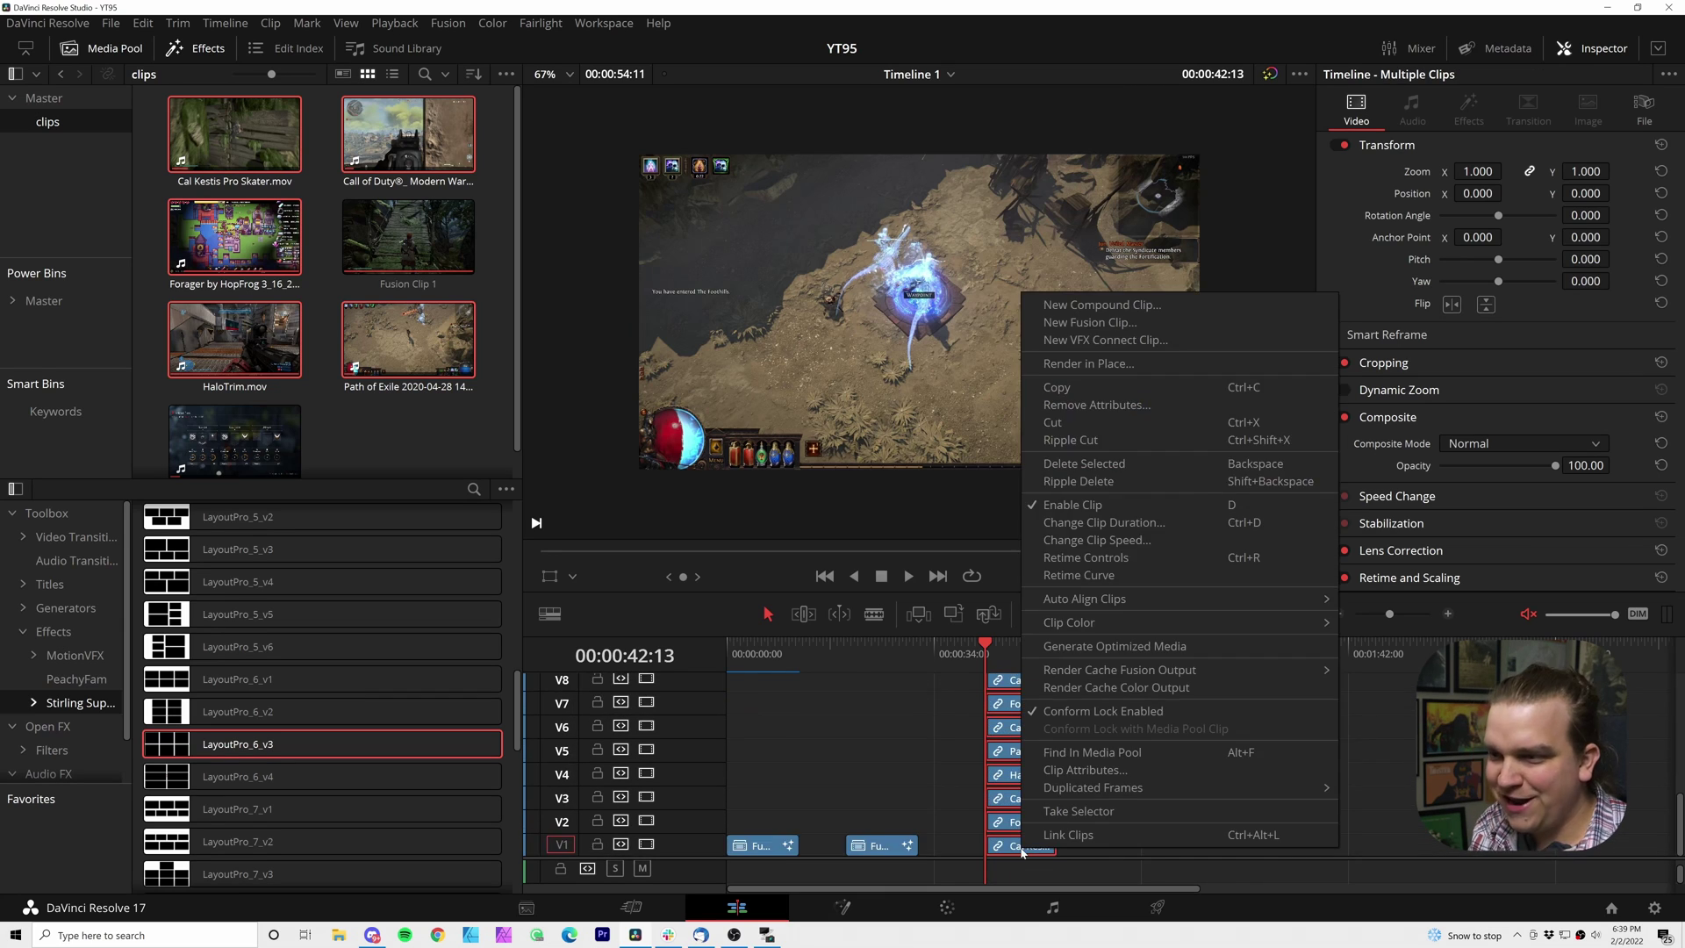
left_click(1121, 323)
scroll(1053, 829, "up", 1)
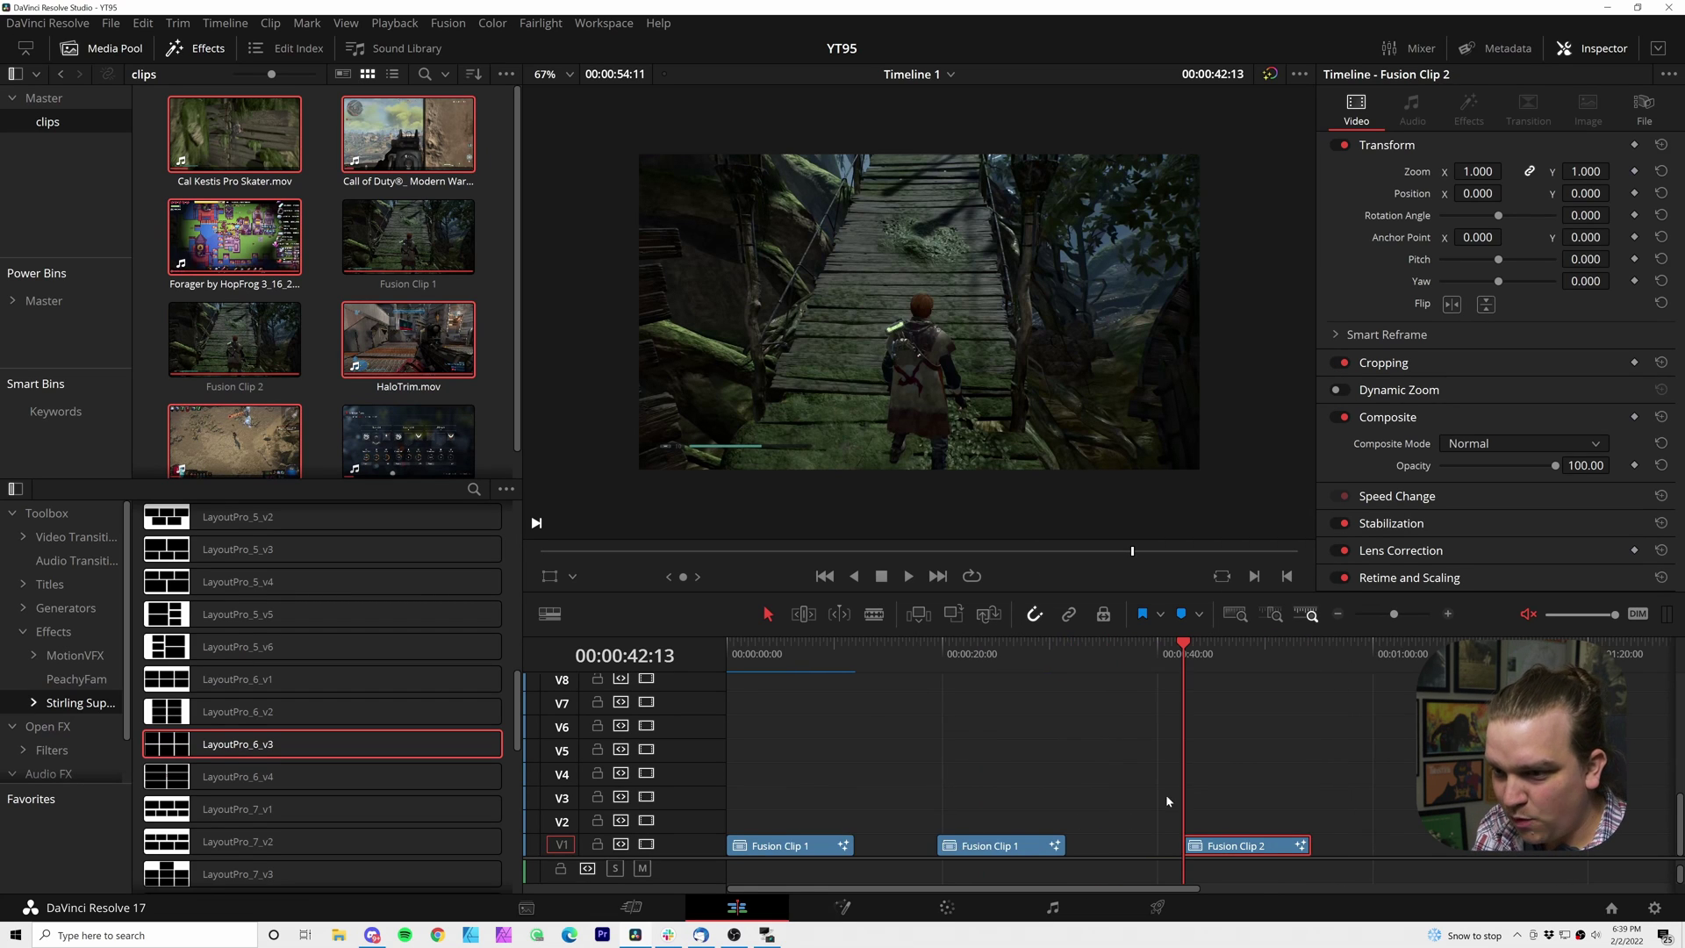
scroll(1165, 801, "up", 3)
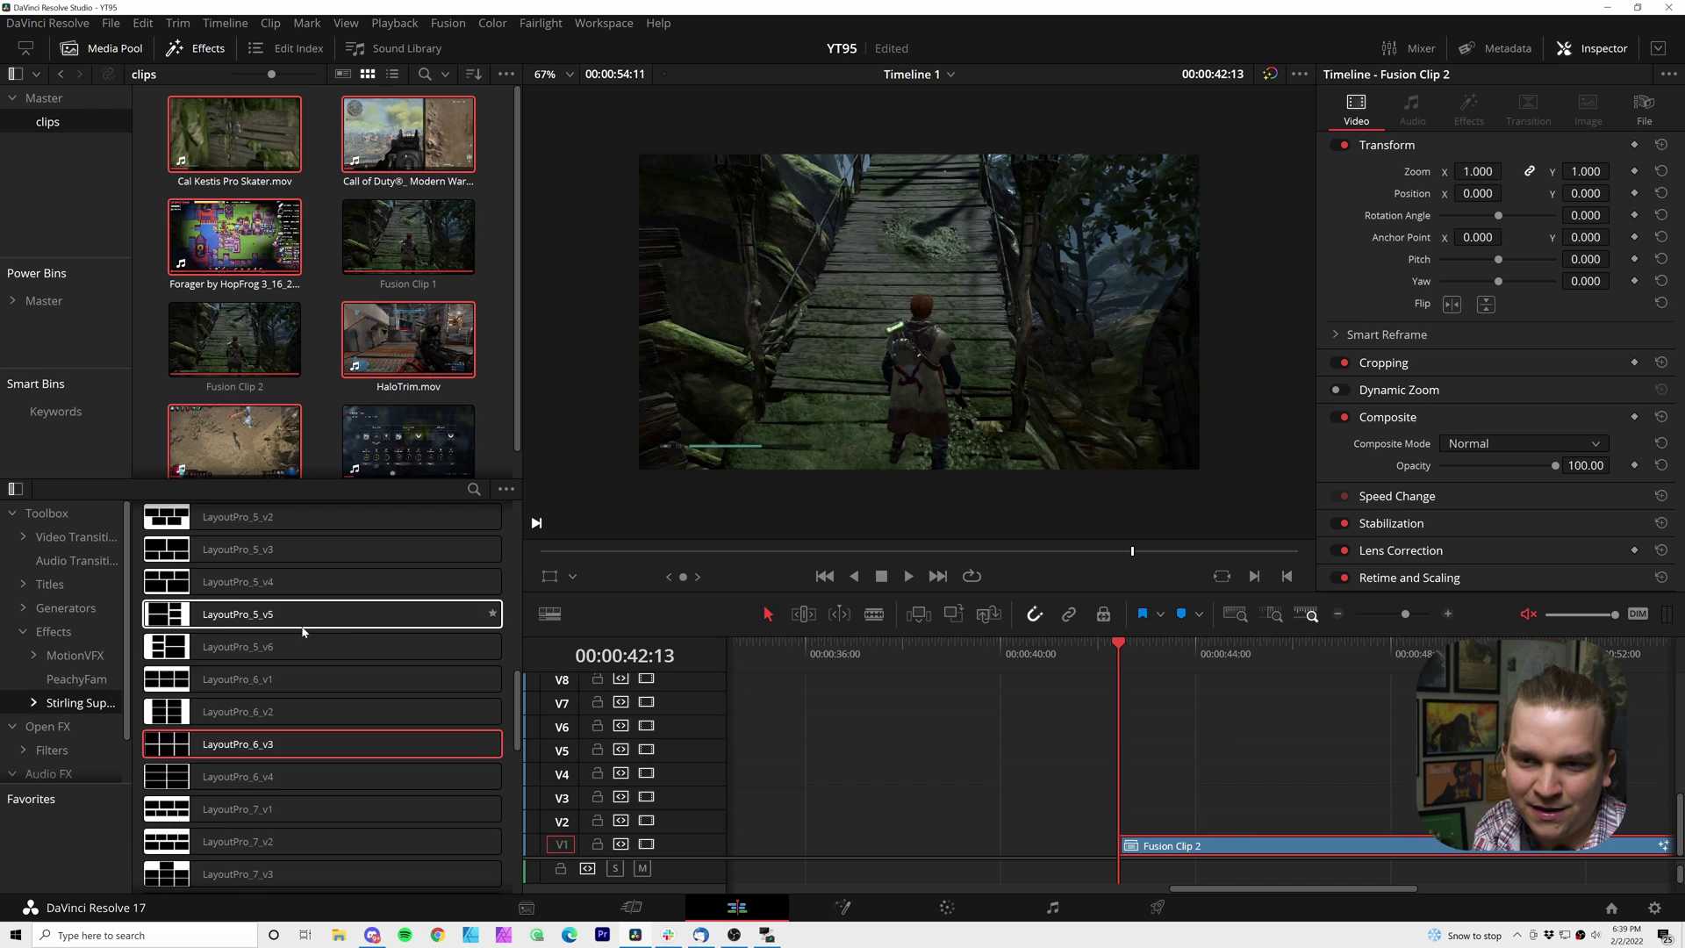
Step: Apply LayoutPro_20_v2 to Fusion Clip 2 and show the effect's controls in the Inspector
scroll(303, 630, "up", 10)
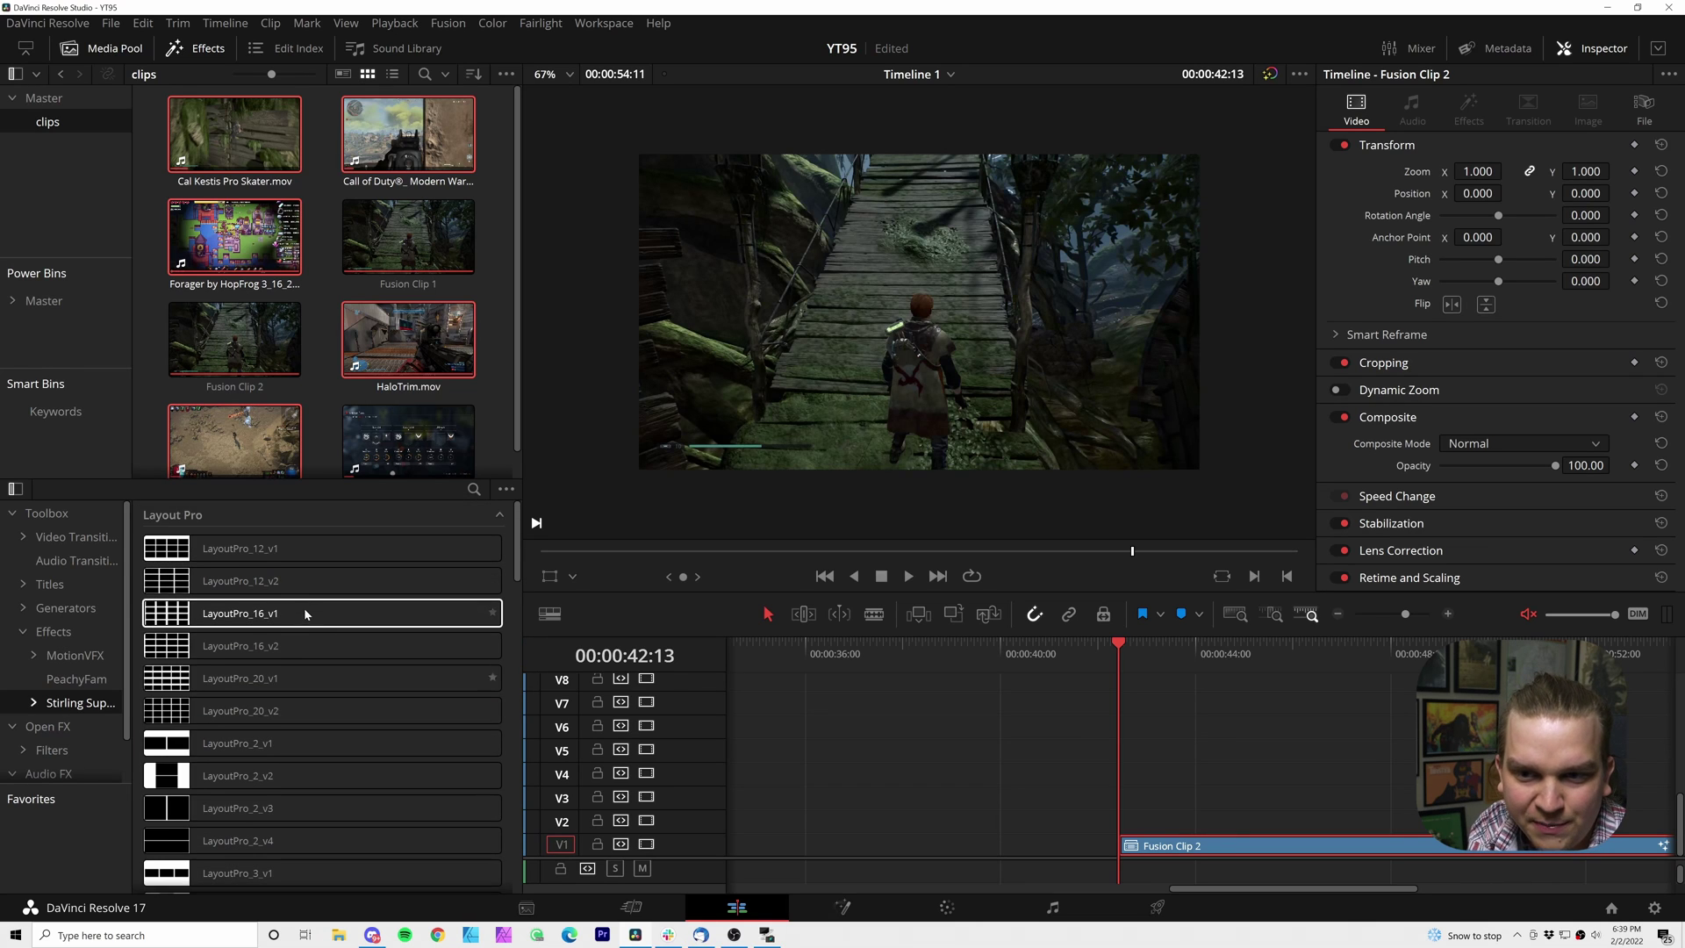
scroll(305, 610, "down", 2)
left_click_drag(233, 652, 1171, 849)
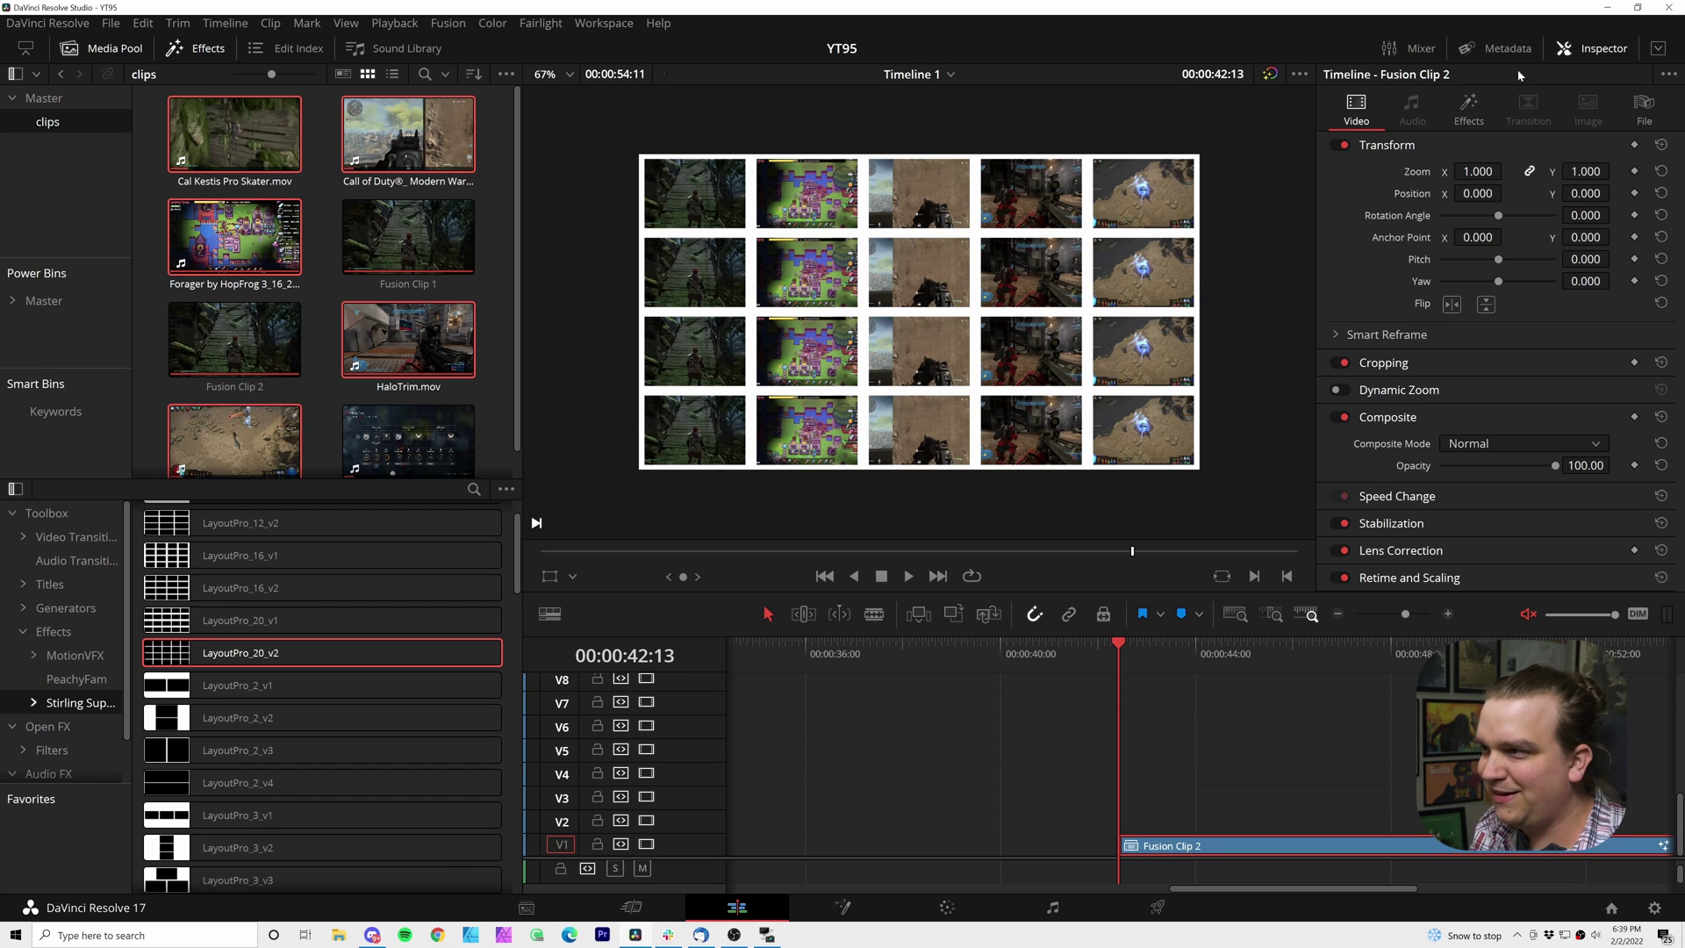
left_click(1467, 107)
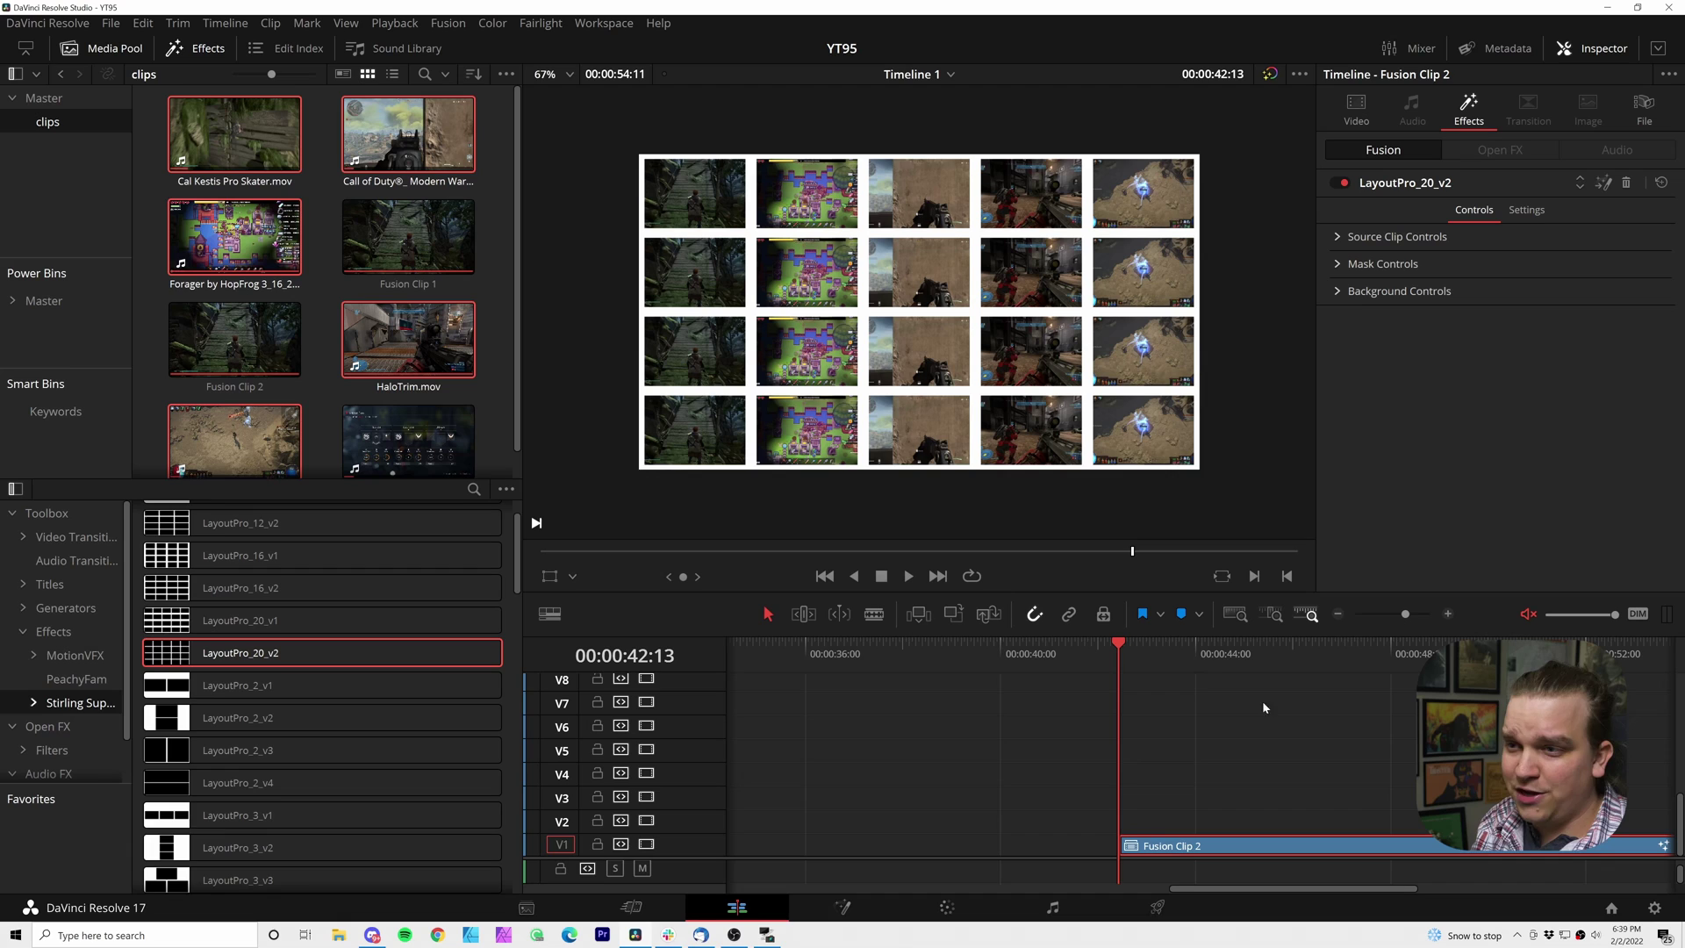
Step: Render-cache Fusion Clip 2's LayoutPro_20_v2 effect and play the grid from the clip's start
scroll(959, 187, "up", 1)
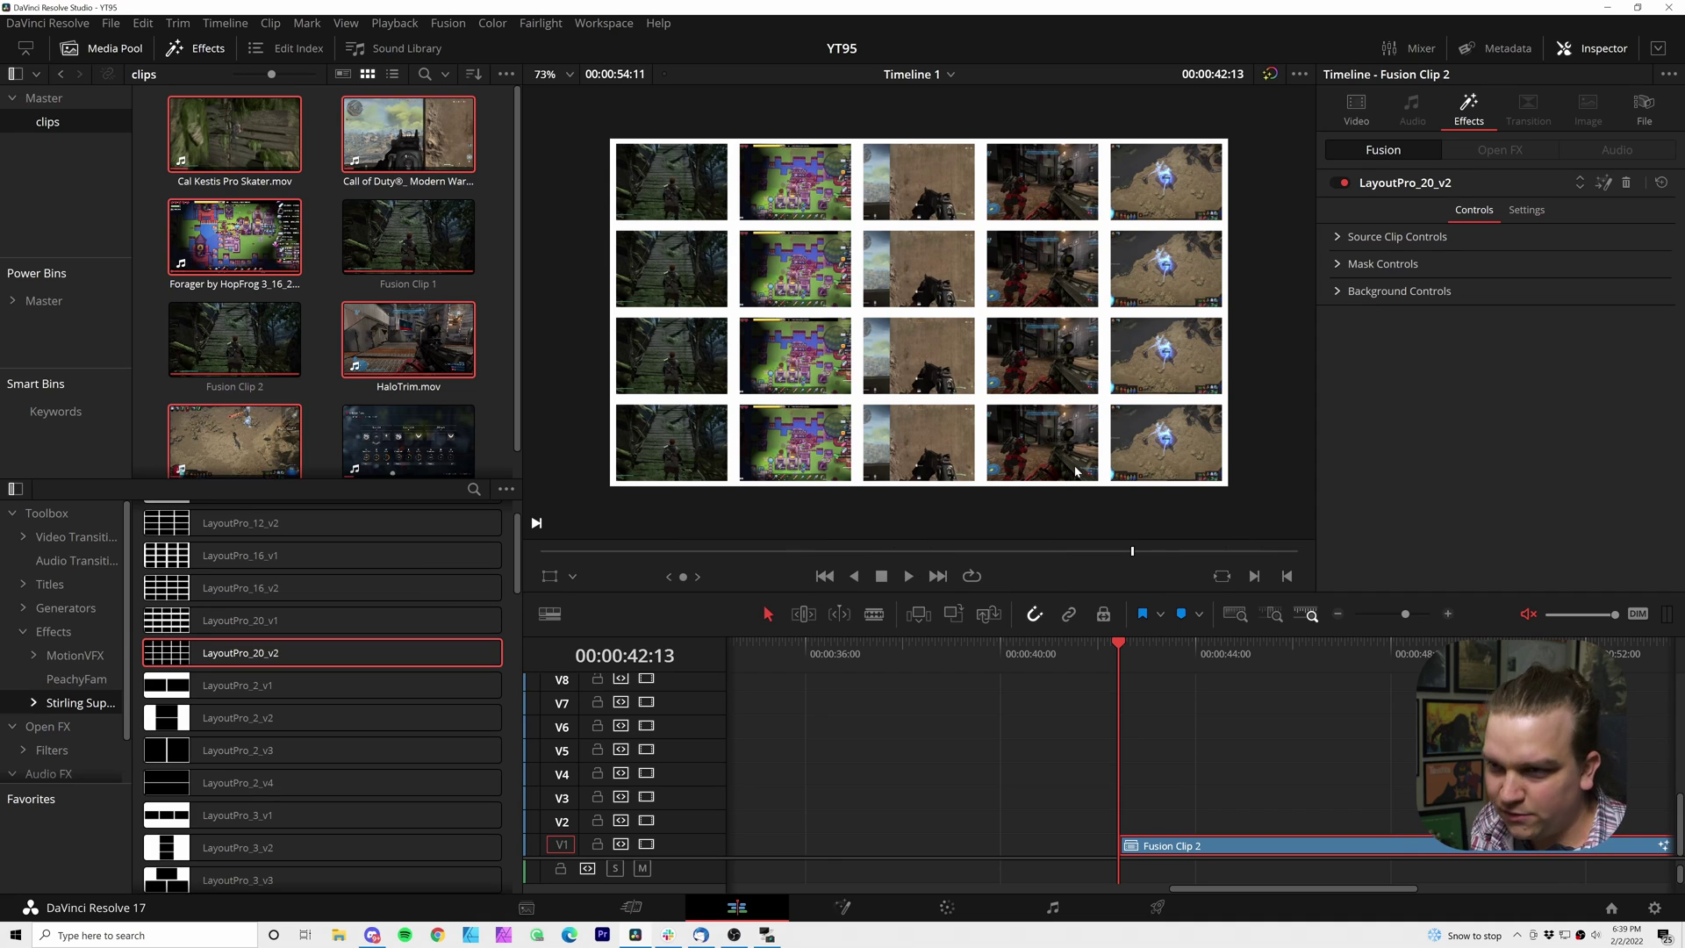
right_click(1022, 845)
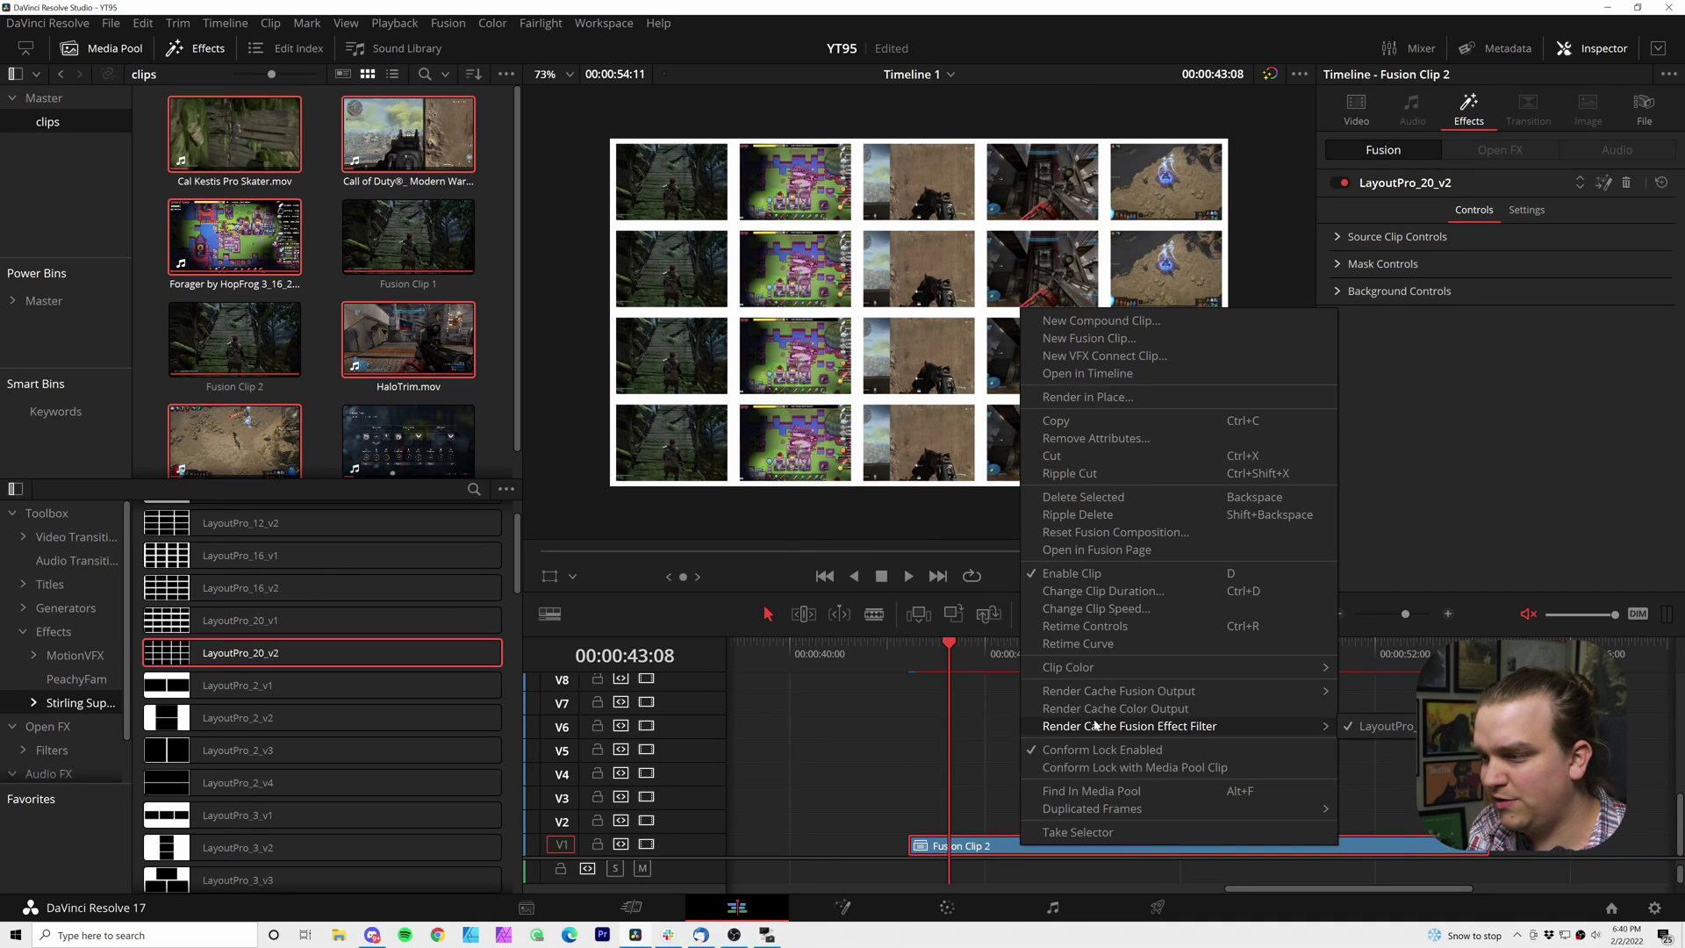
left_click(906, 656)
left_click(905, 656)
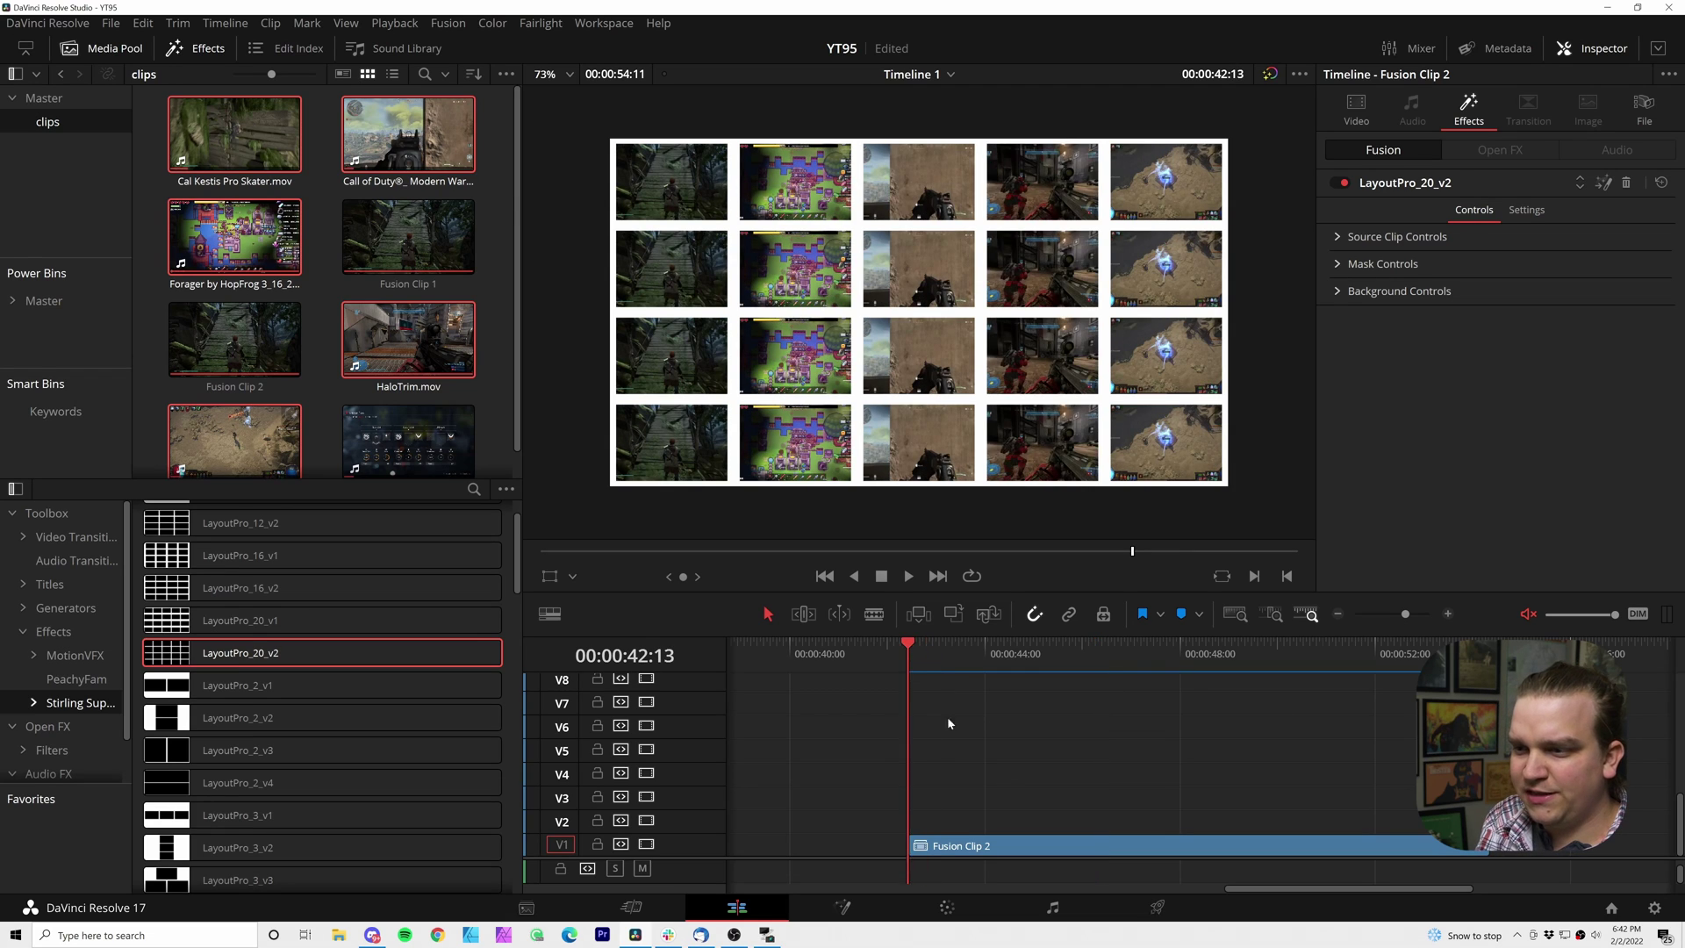
key("space")
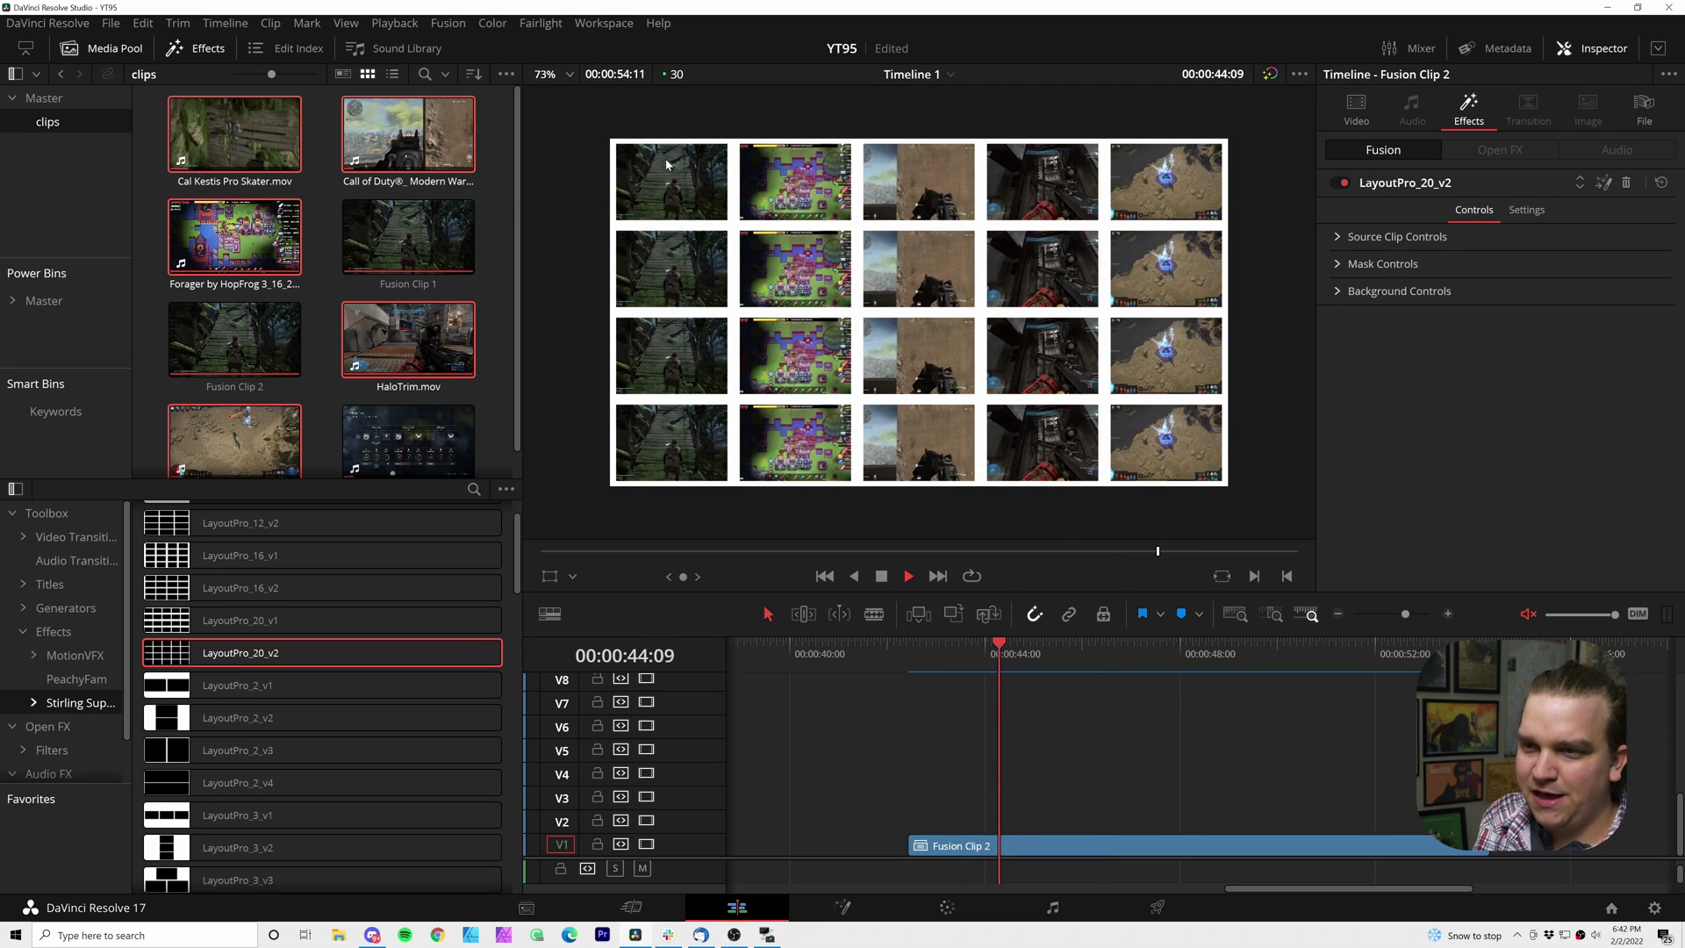